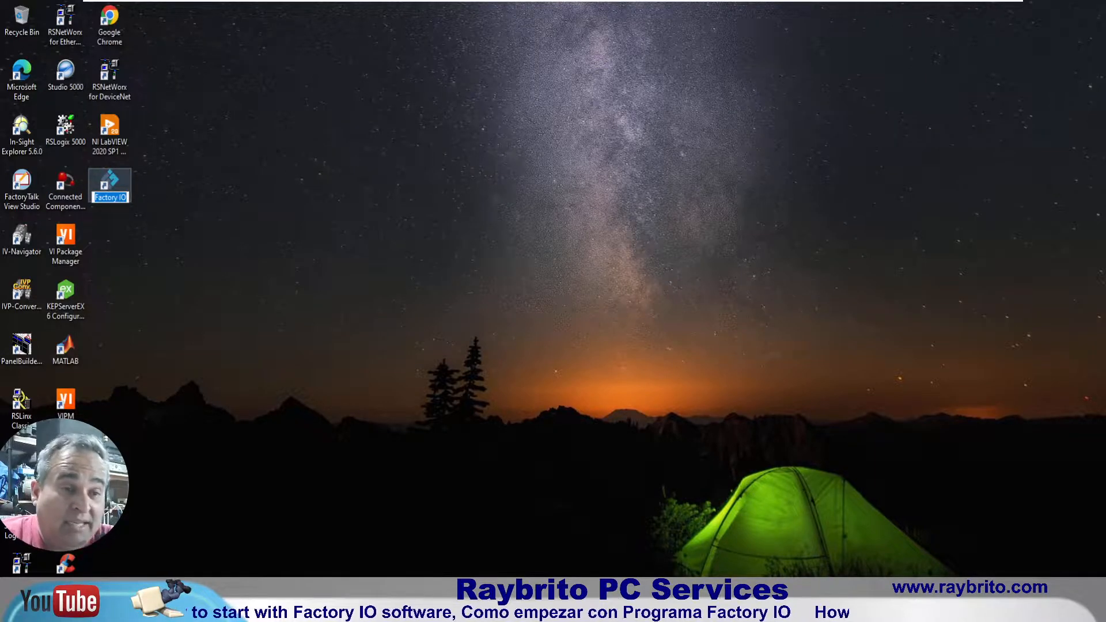
- Launch Factory IO from the desktop and create a new empty scene
click(112, 180)
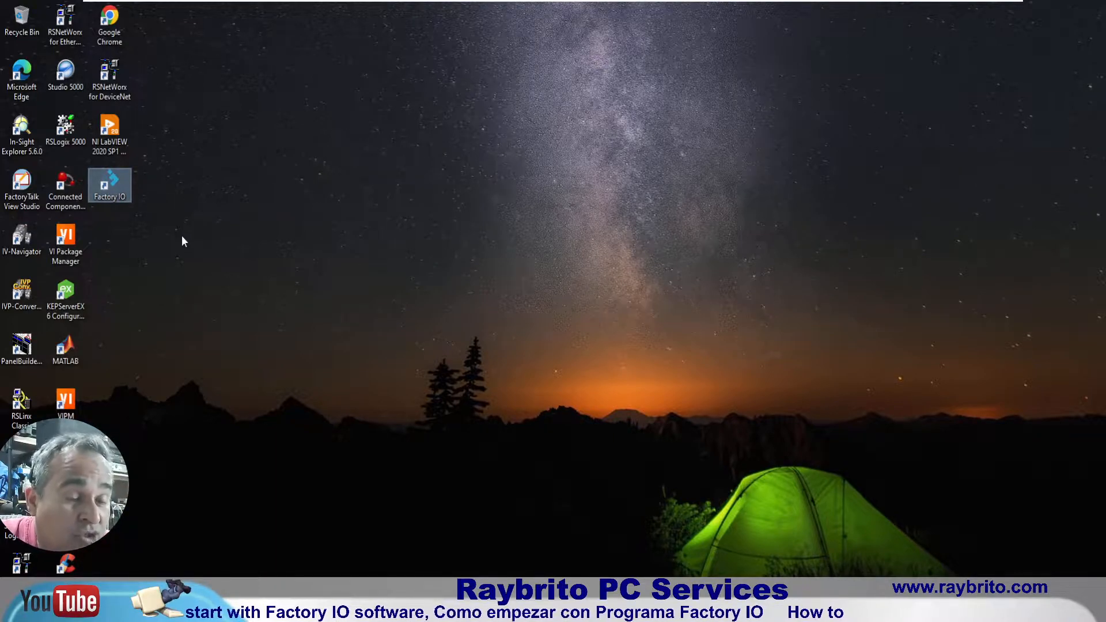
double_click(115, 182)
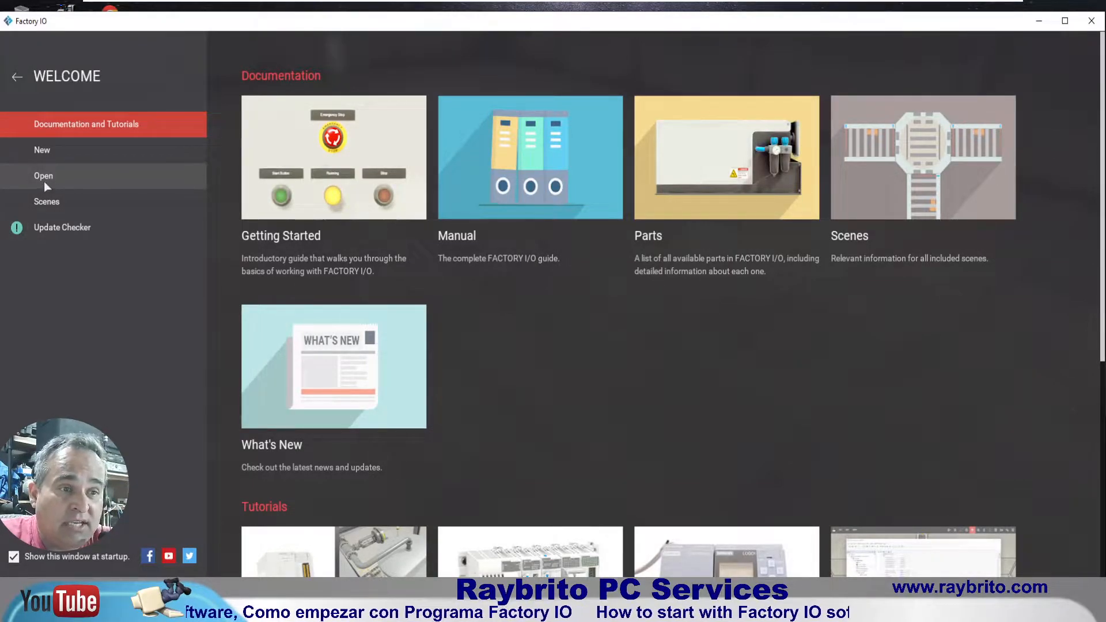
click(40, 151)
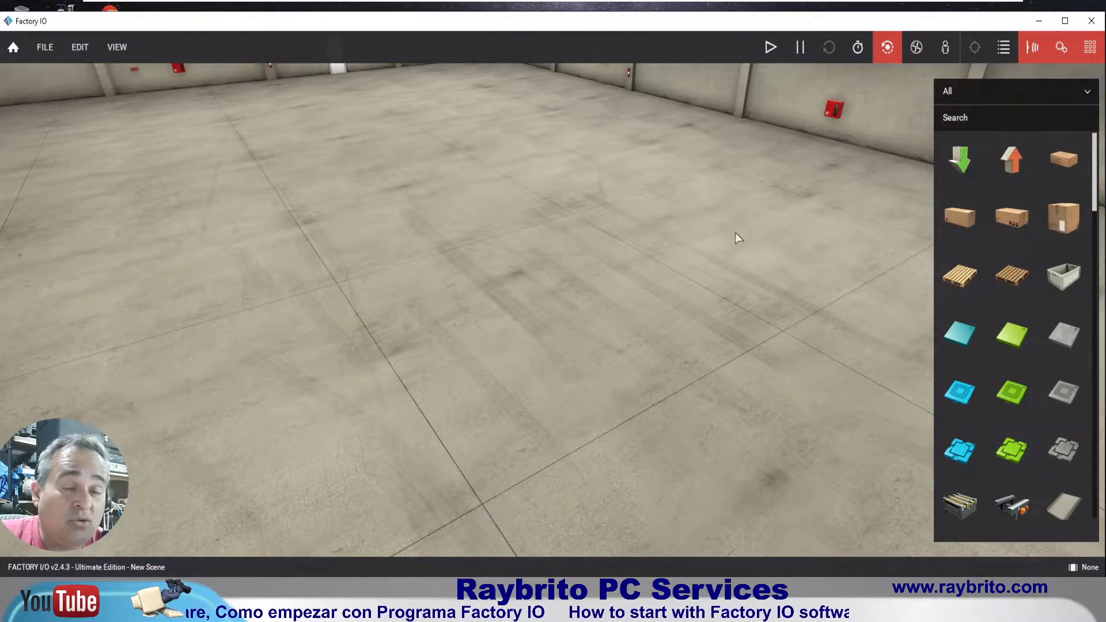
- Place a Tank from the parts palette on the factory floor and adjust its position near the middle of the scene
scroll(1001, 263, down, 6)
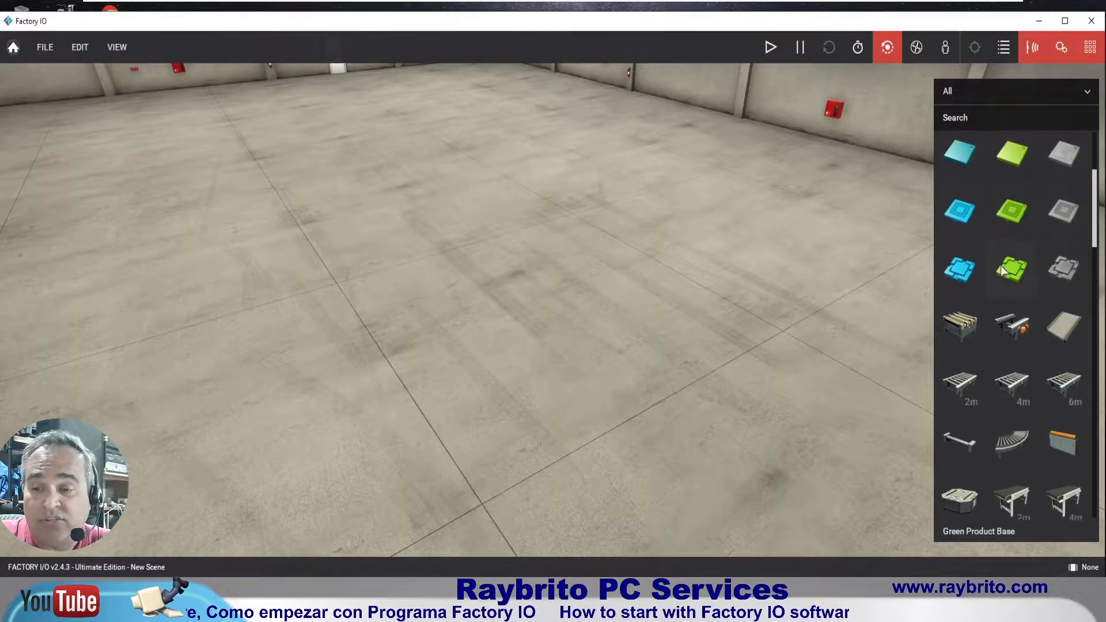
scroll(1001, 266, down, 10)
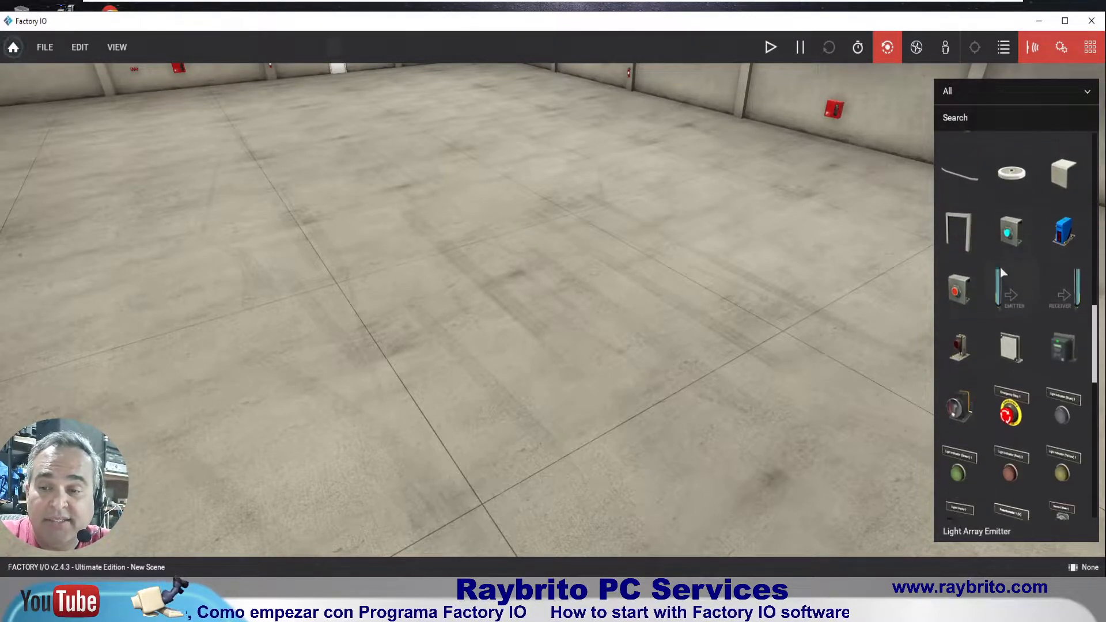
scroll(1001, 268, down, 5)
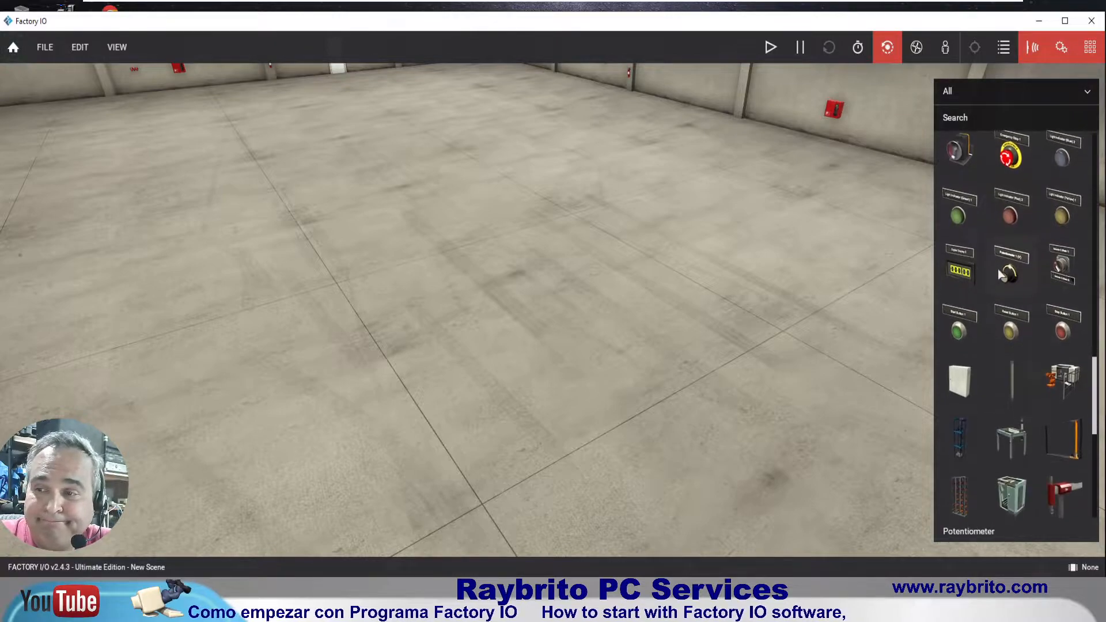
scroll(997, 268, down, 3)
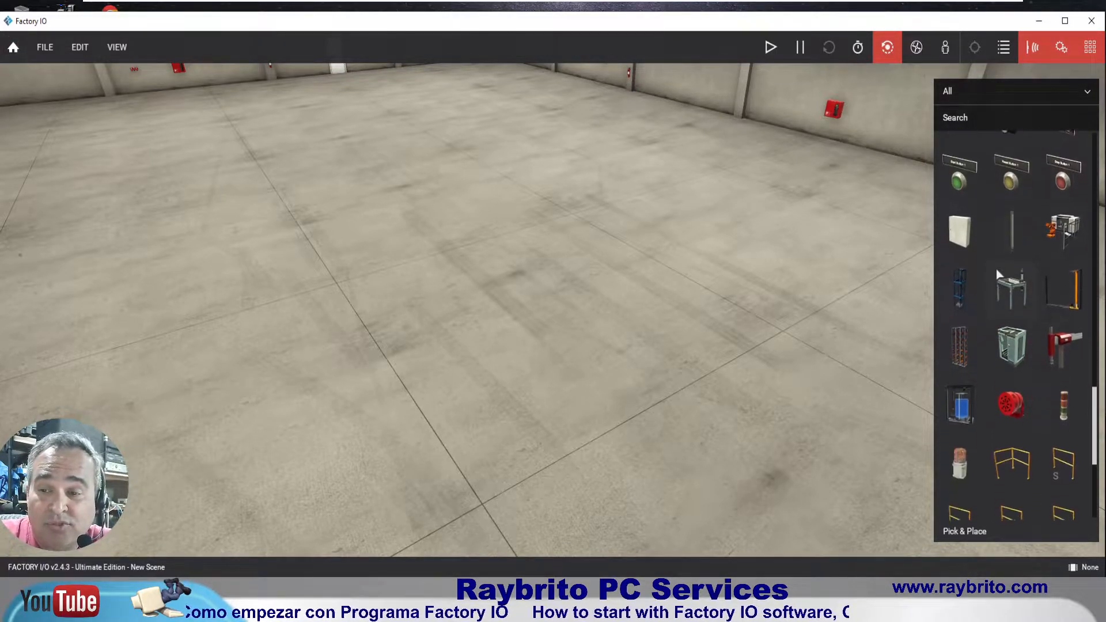
scroll(997, 268, down, 2)
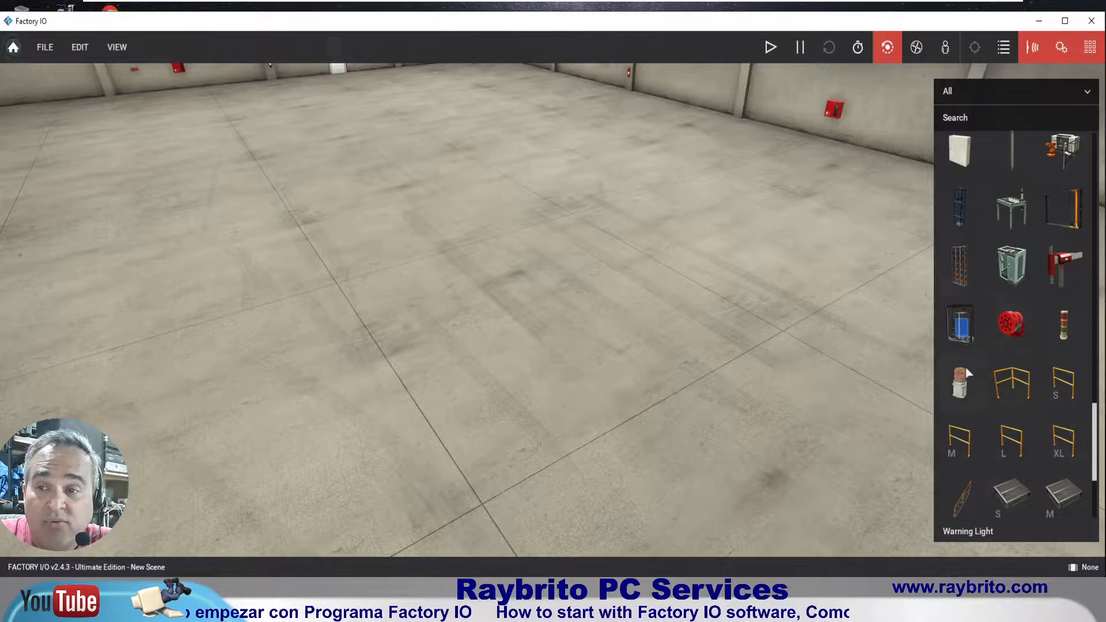
drag(945, 316, 550, 401)
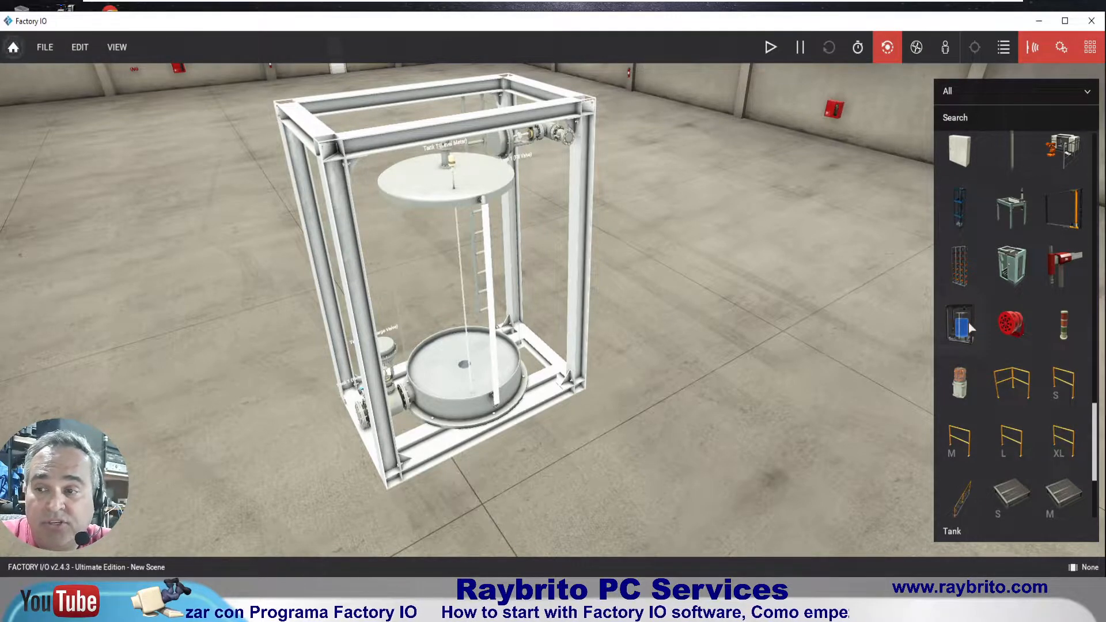
drag(514, 337, 524, 358)
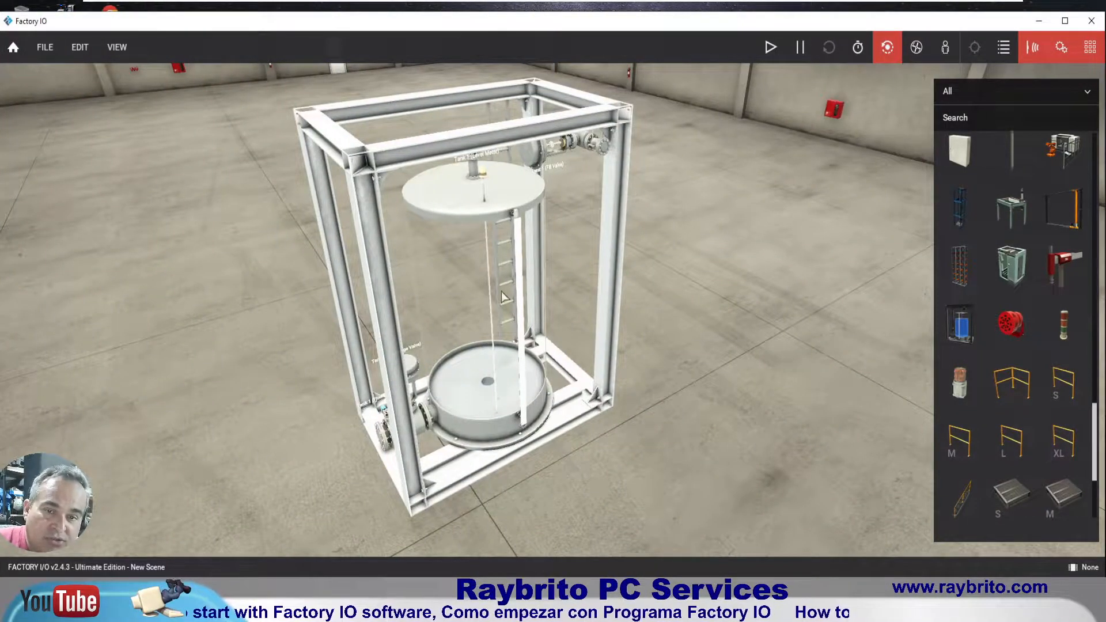
drag(541, 308, 422, 290)
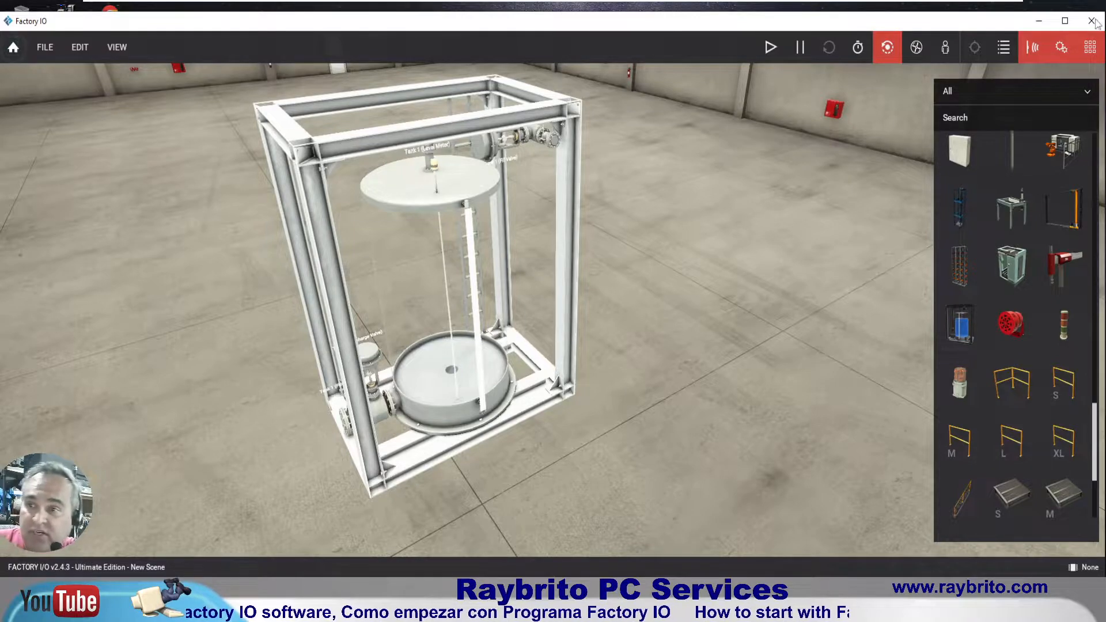
- Hide the actuator and sensor tags in the scene and show both again
click(1067, 53)
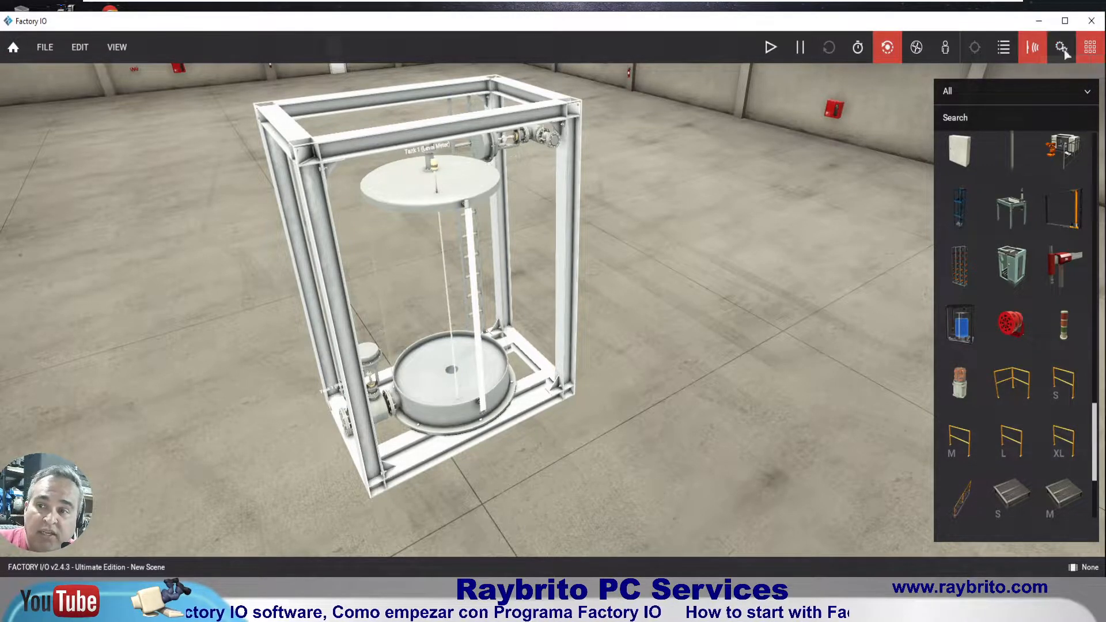
click(1037, 51)
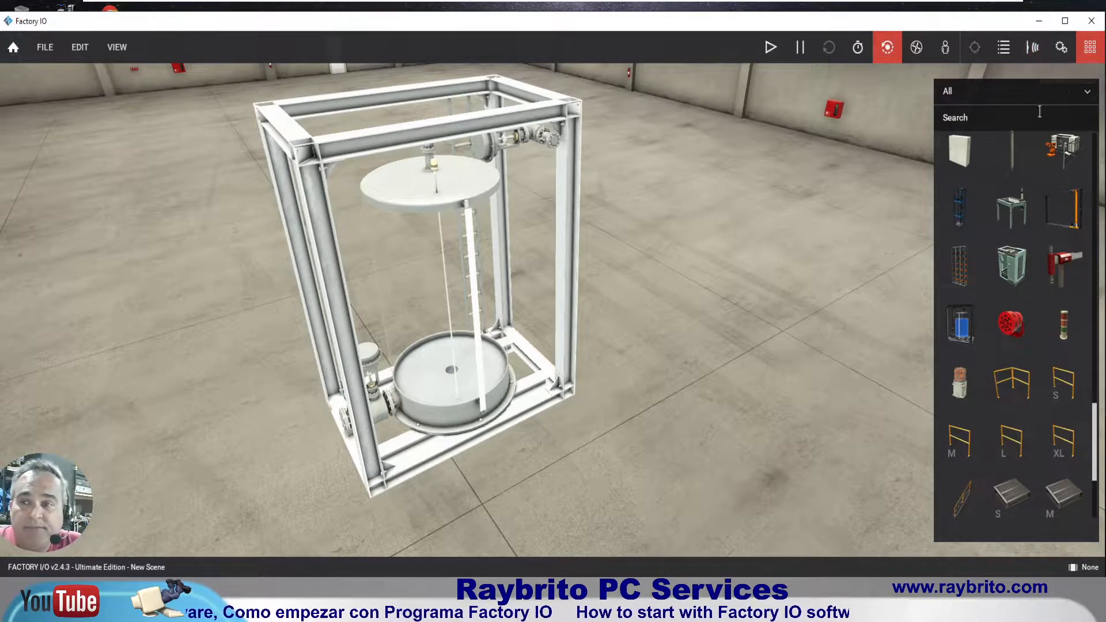
click(1041, 52)
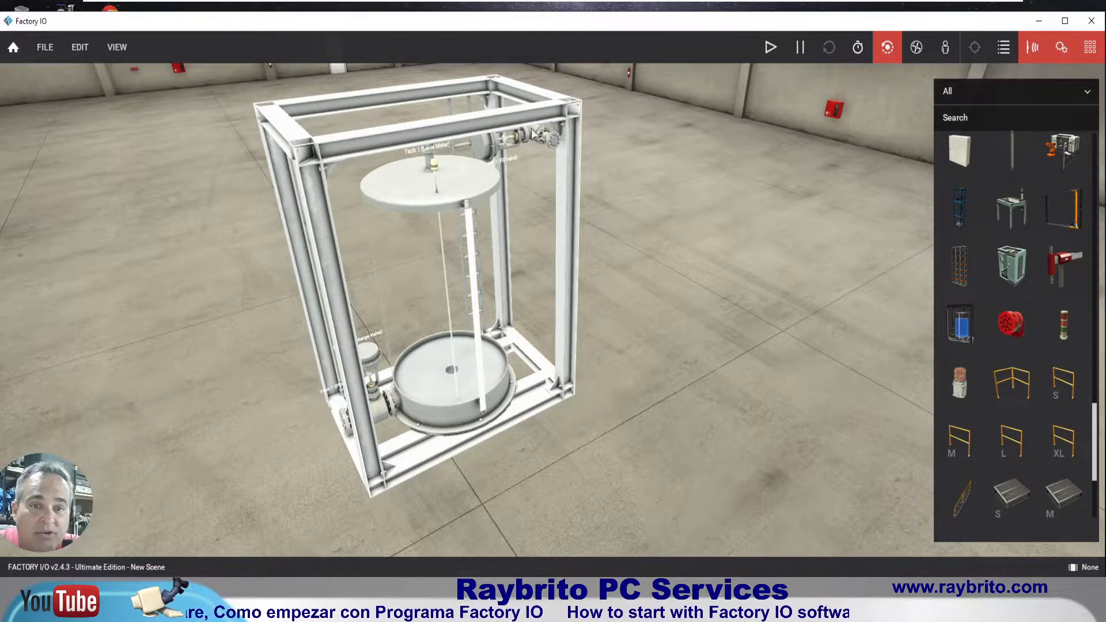
- Examine the tank's basin, ladder and lower frame up close, and return to a view of the whole tank
middle_drag(443, 259, 499, 216)
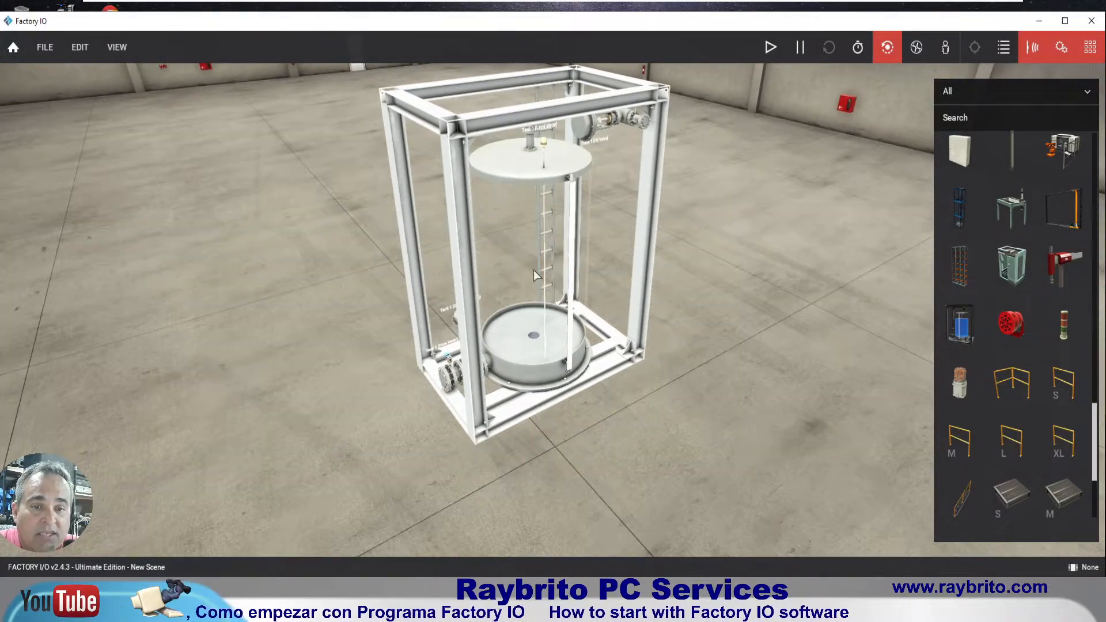
scroll(563, 212, up, 5)
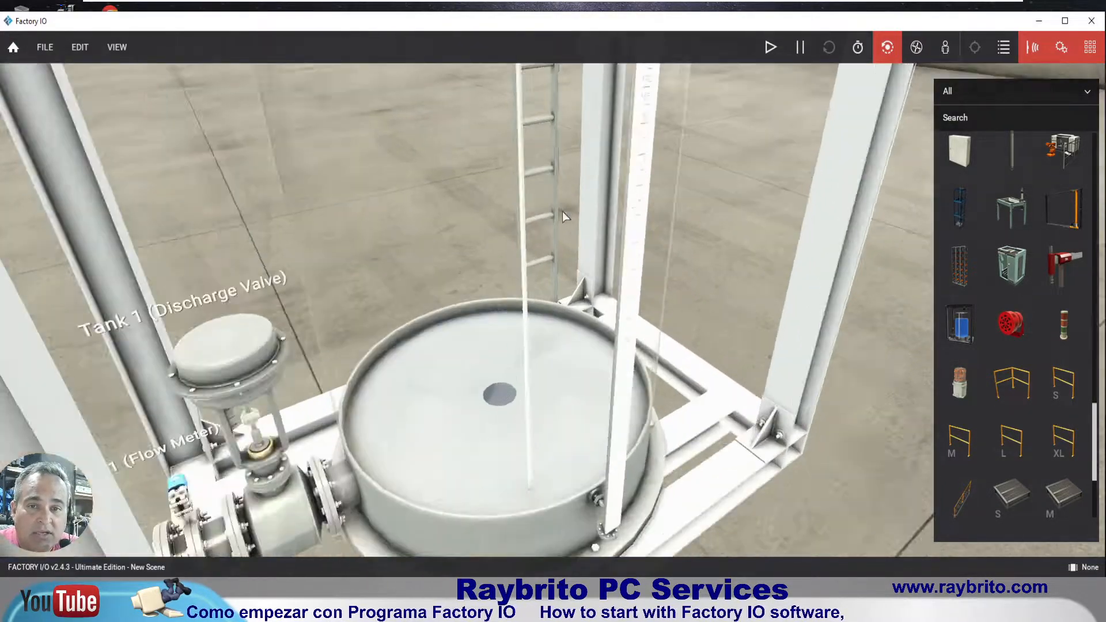
scroll(553, 215, down, 2)
scroll(553, 216, down, 3)
scroll(552, 217, up, 2)
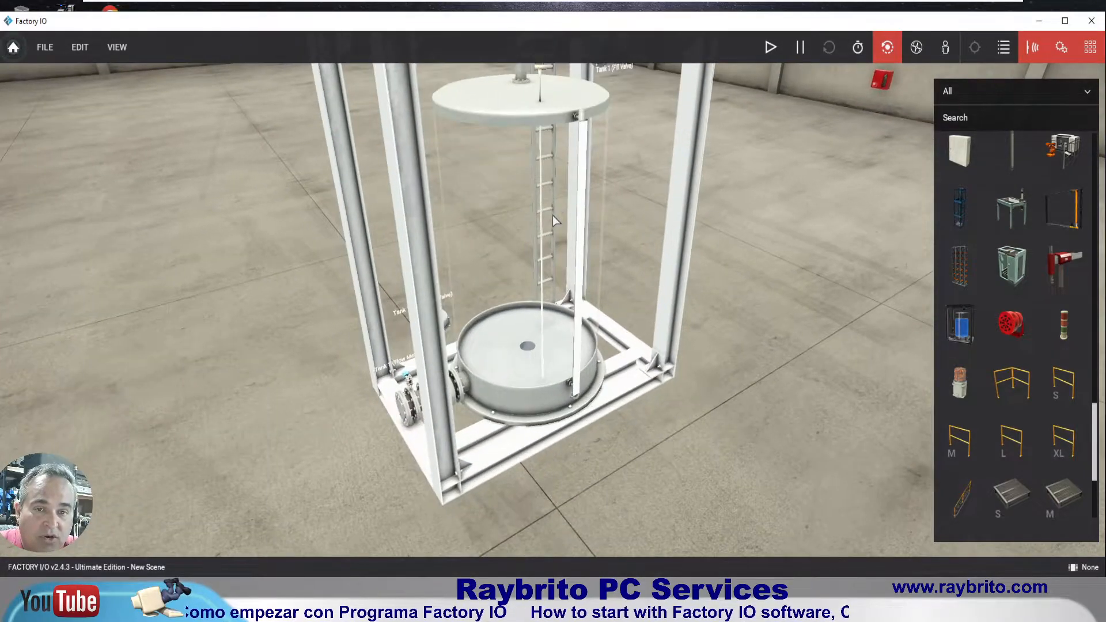
scroll(520, 293, up, 3)
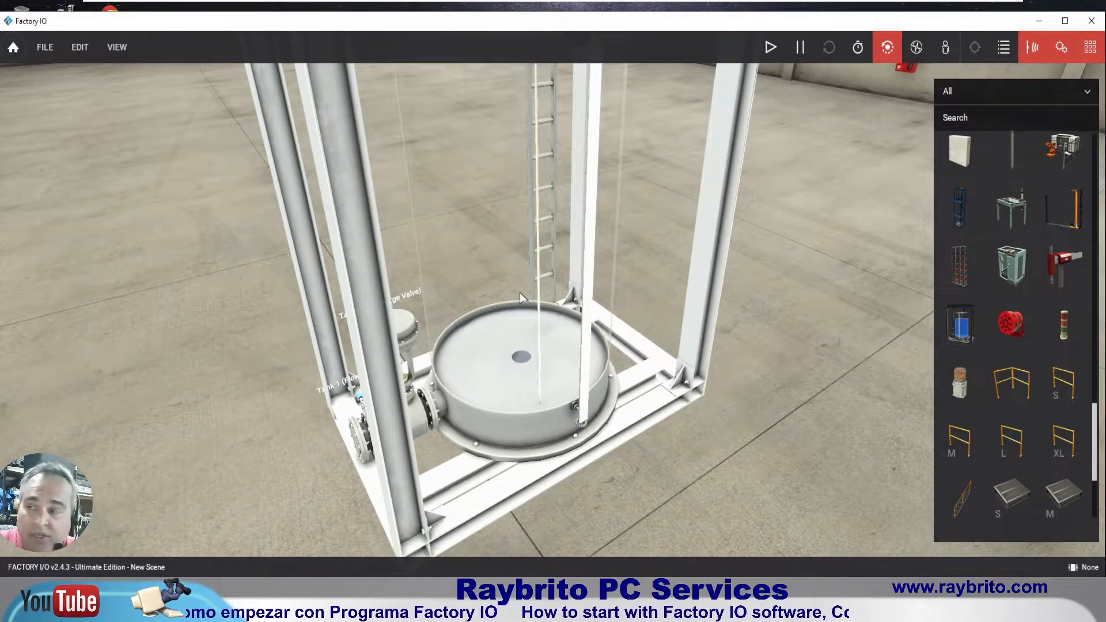
scroll(520, 292, up, 4)
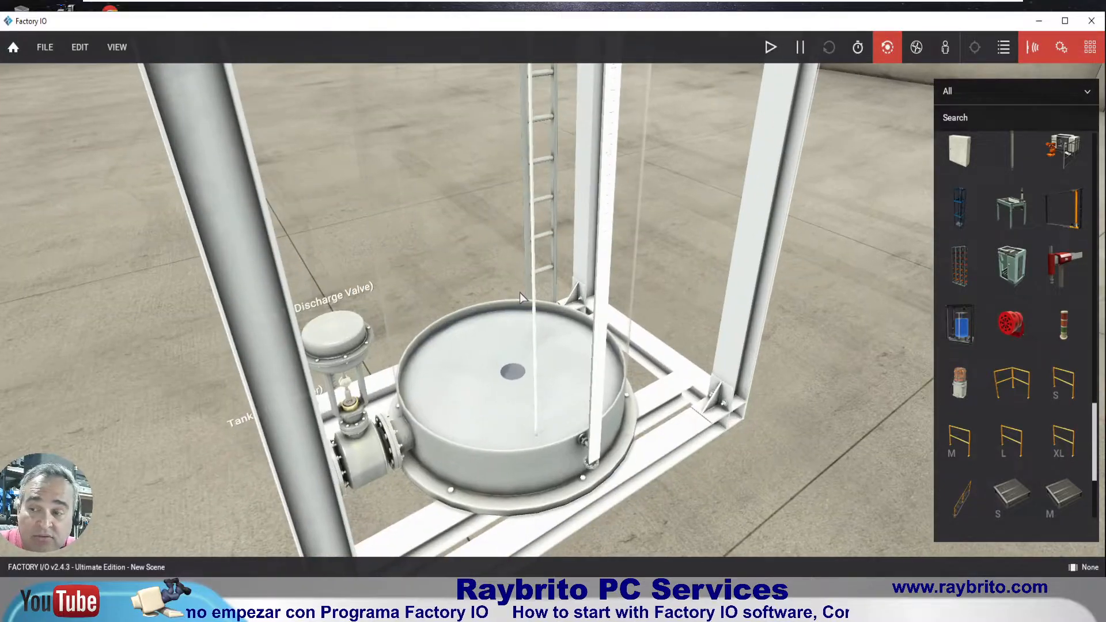
scroll(519, 292, down, 2)
scroll(519, 292, down, 3)
scroll(519, 293, up, 4)
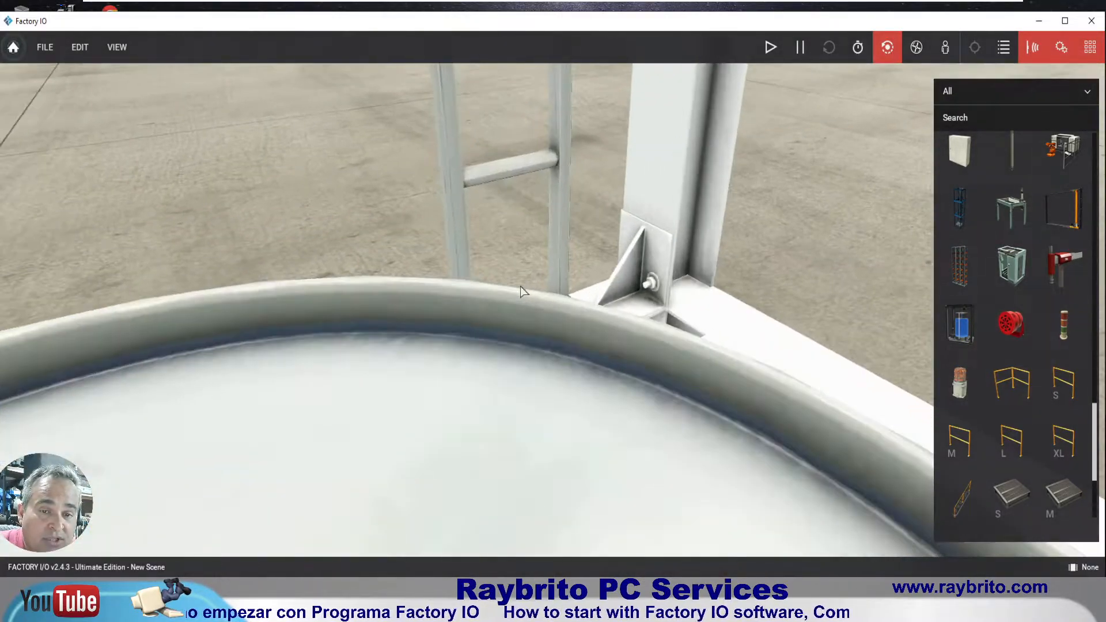
scroll(520, 285, down, 3)
scroll(520, 288, up, 1)
scroll(519, 288, up, 4)
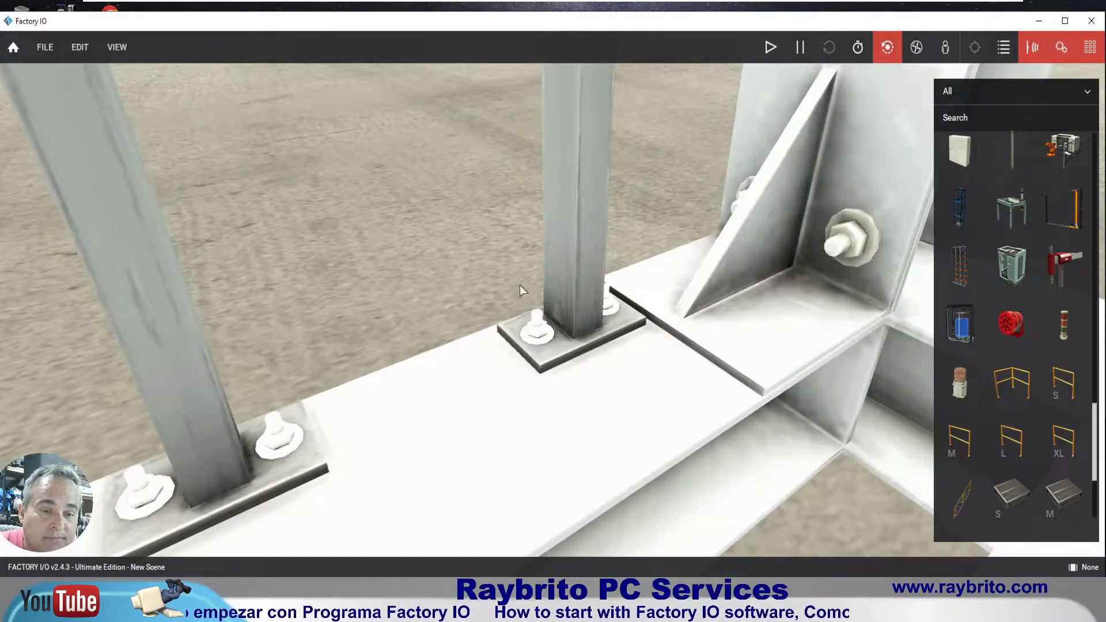
scroll(520, 285, down, 3)
scroll(520, 285, up, 3)
scroll(531, 329, down, 4)
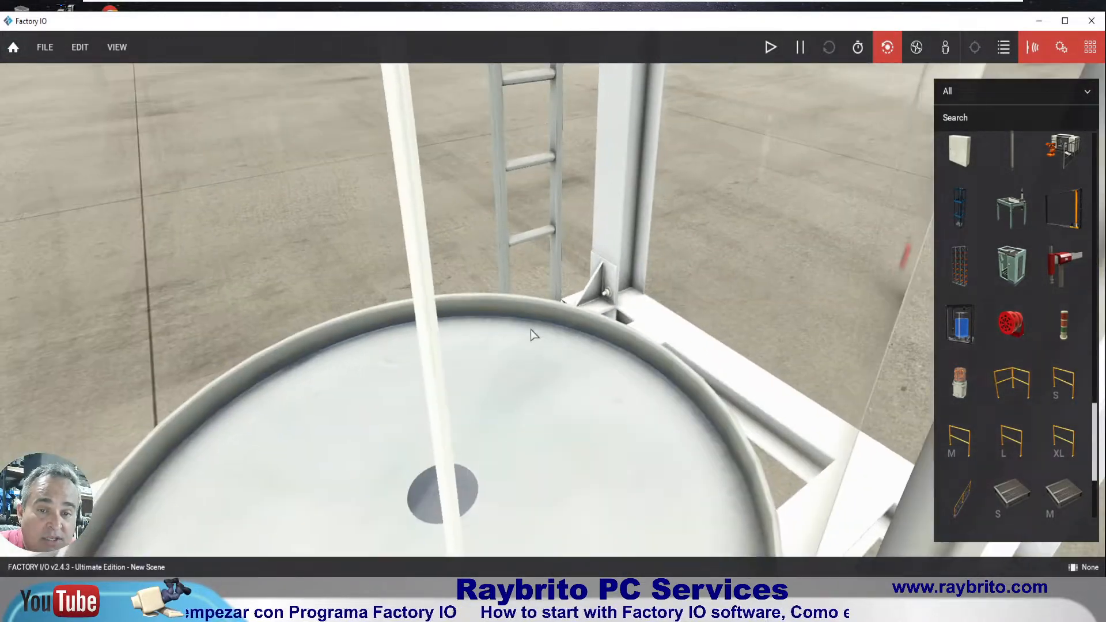
scroll(531, 329, down, 3)
right_drag(361, 386, 267, 172)
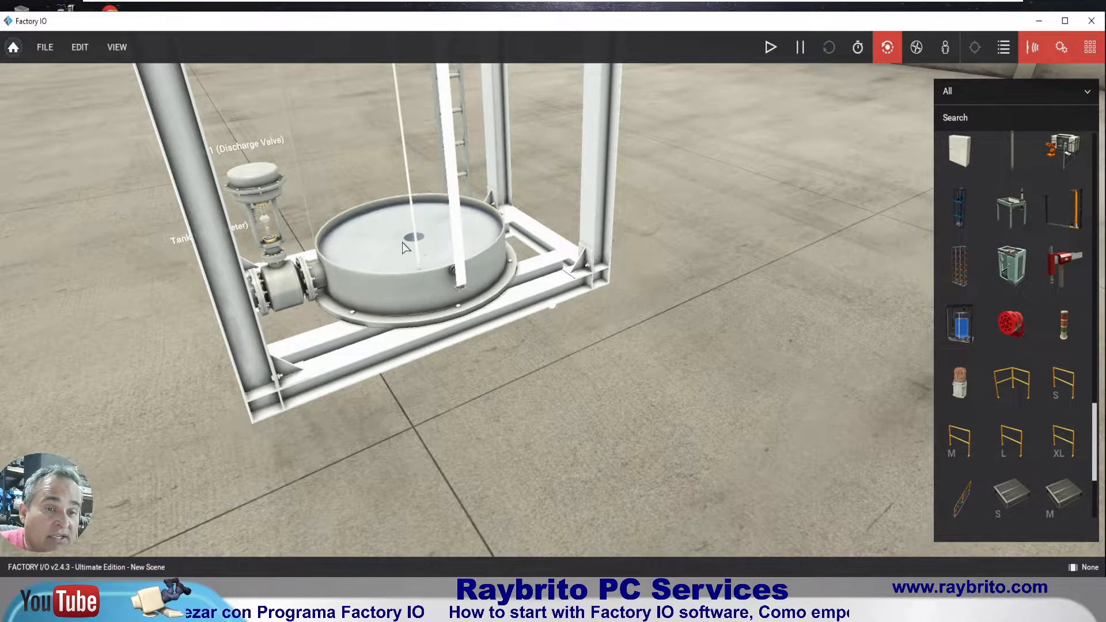
right_drag(395, 252, 413, 411)
scroll(576, 341, down, 3)
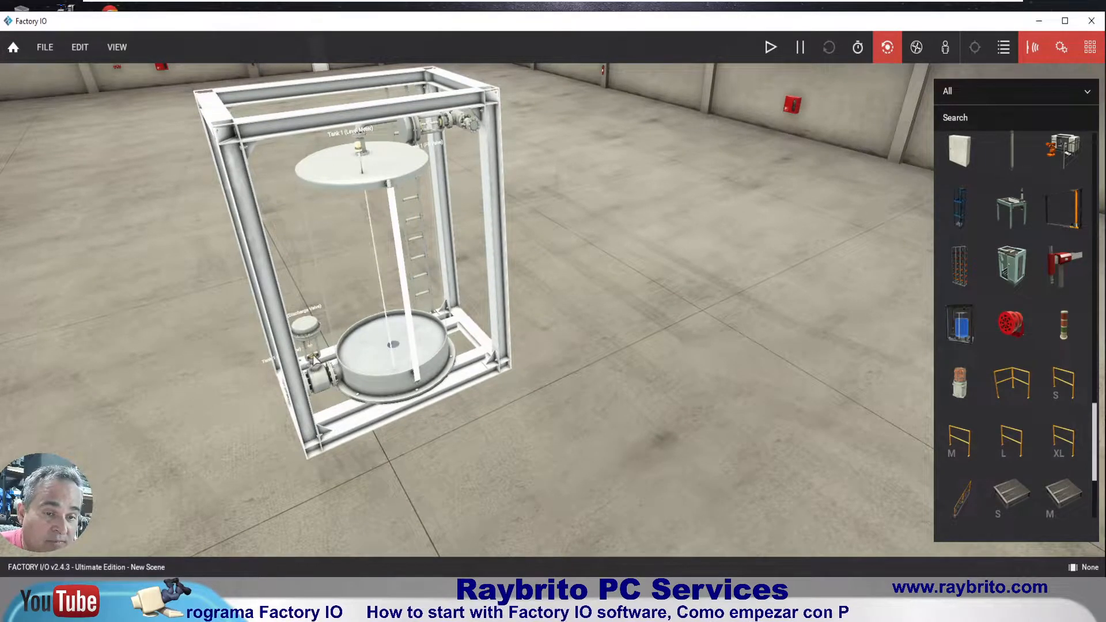
- Examine the discharge valve and flow meter beside the tank's base at close range
scroll(314, 360, up, 5)
middle_drag(242, 377, 391, 179)
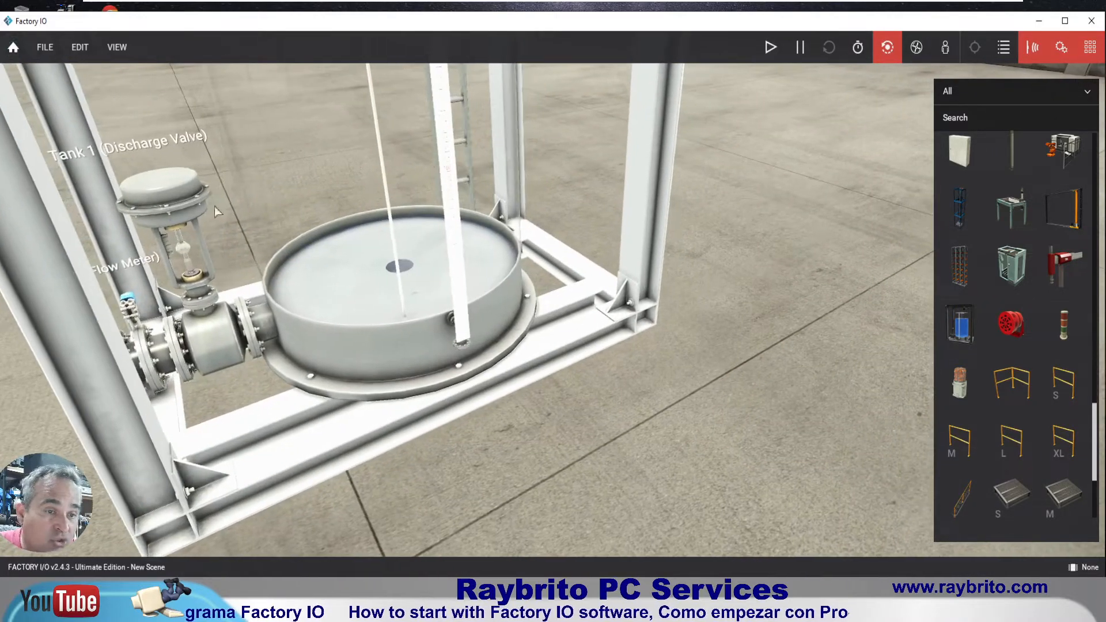
scroll(176, 247, down, 5)
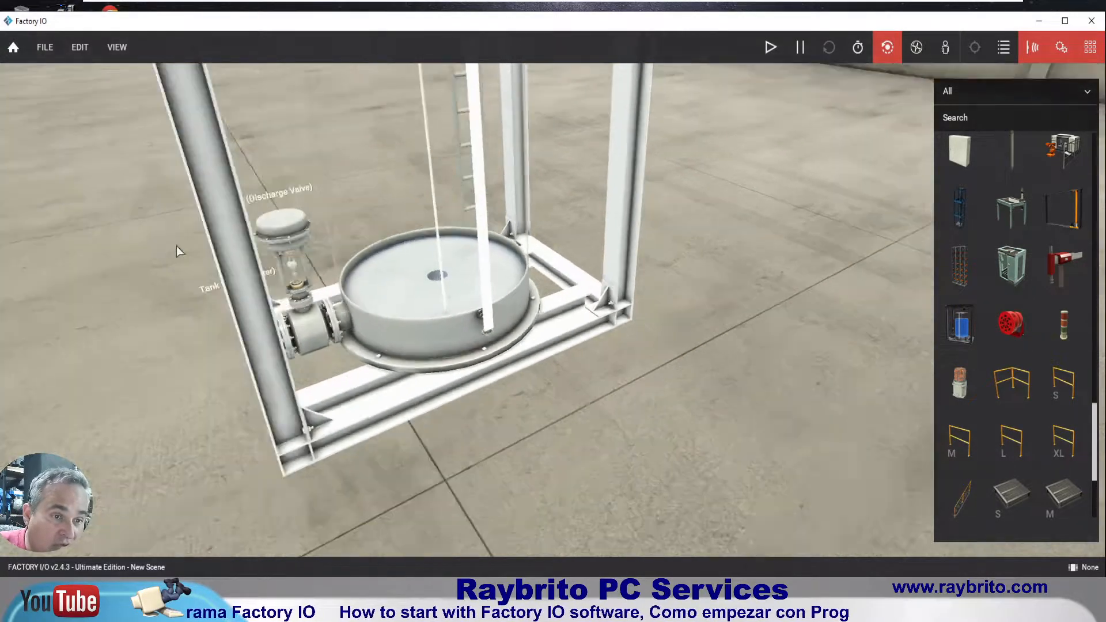
scroll(176, 246, up, 5)
scroll(176, 247, up, 2)
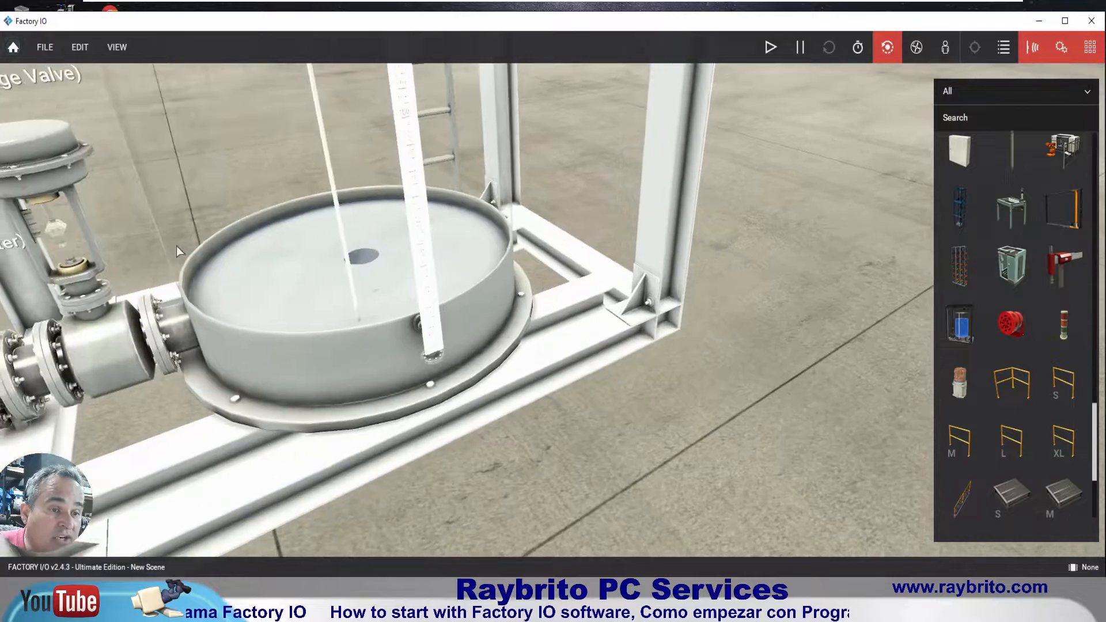
middle_drag(139, 229, 467, 261)
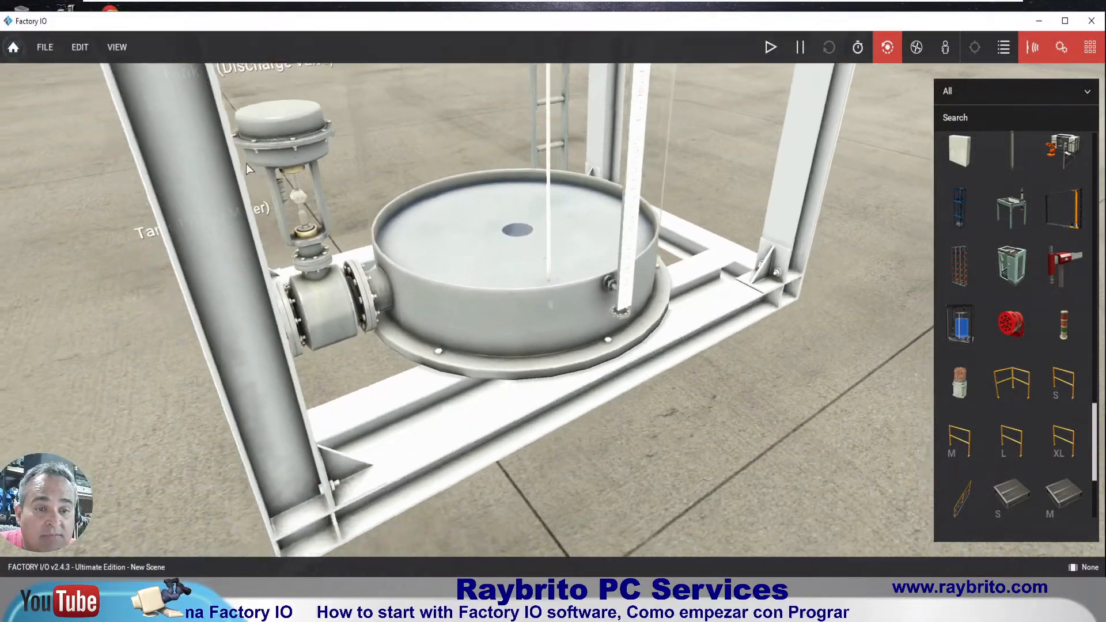
scroll(217, 212, up, 2)
scroll(217, 212, up, 2)
scroll(466, 261, down, 2)
scroll(374, 209, down, 1)
mouse_move(372, 209)
middle_down()
mouse_move(394, 240)
mouse_move(364, 228)
middle_up()
scroll(393, 240, up, 1)
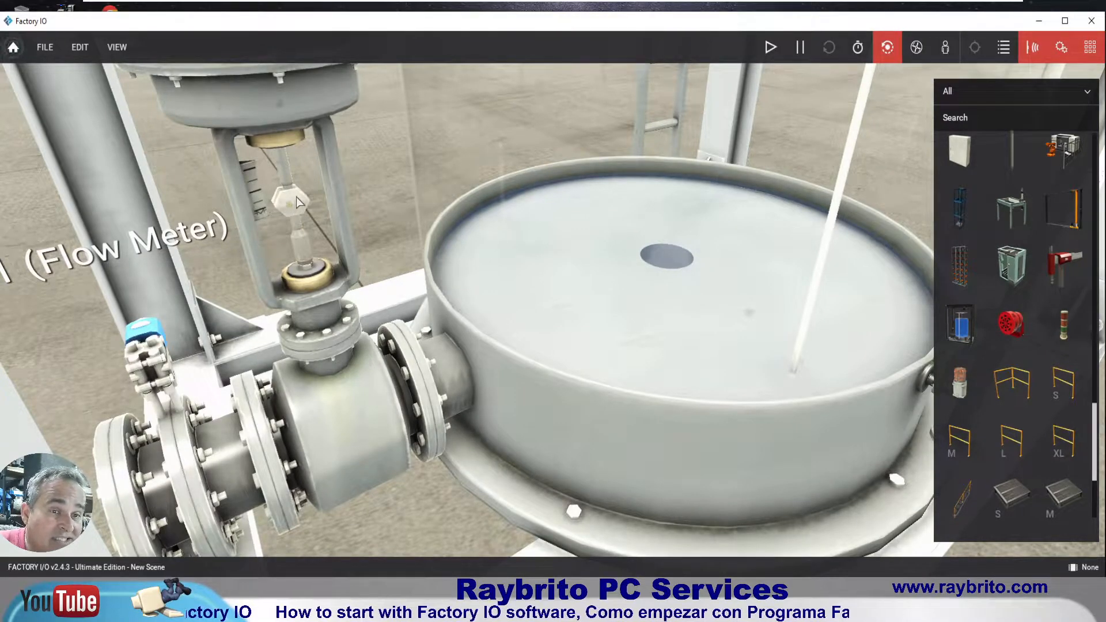
scroll(296, 197, down, 3)
scroll(383, 250, up, 4)
scroll(382, 250, down, 2)
scroll(300, 230, down, 5)
scroll(364, 243, up, 6)
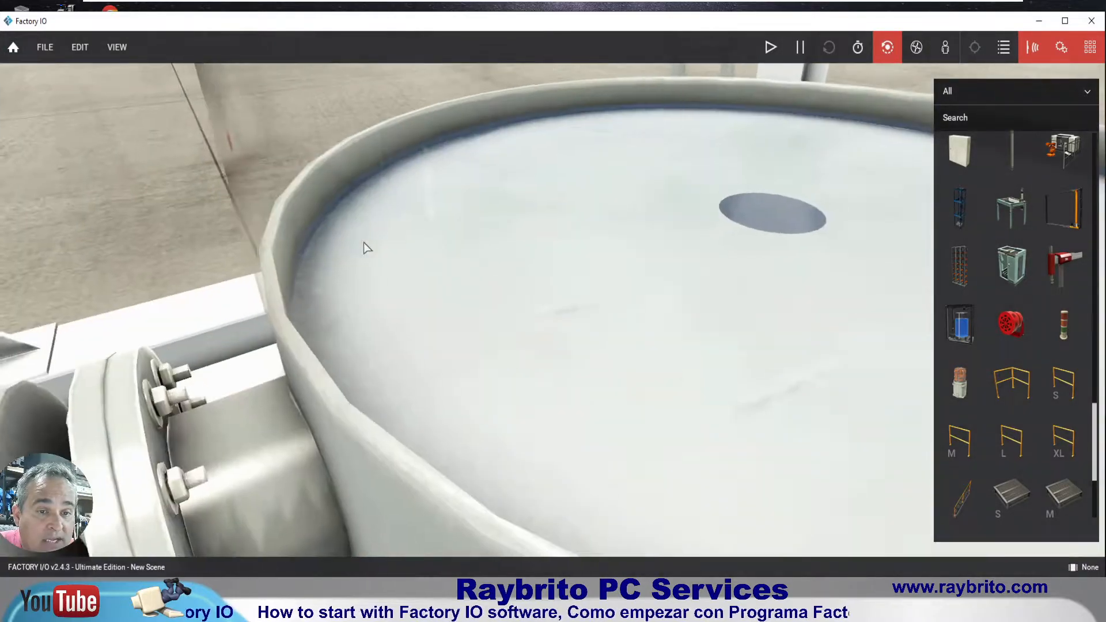
scroll(364, 243, down, 6)
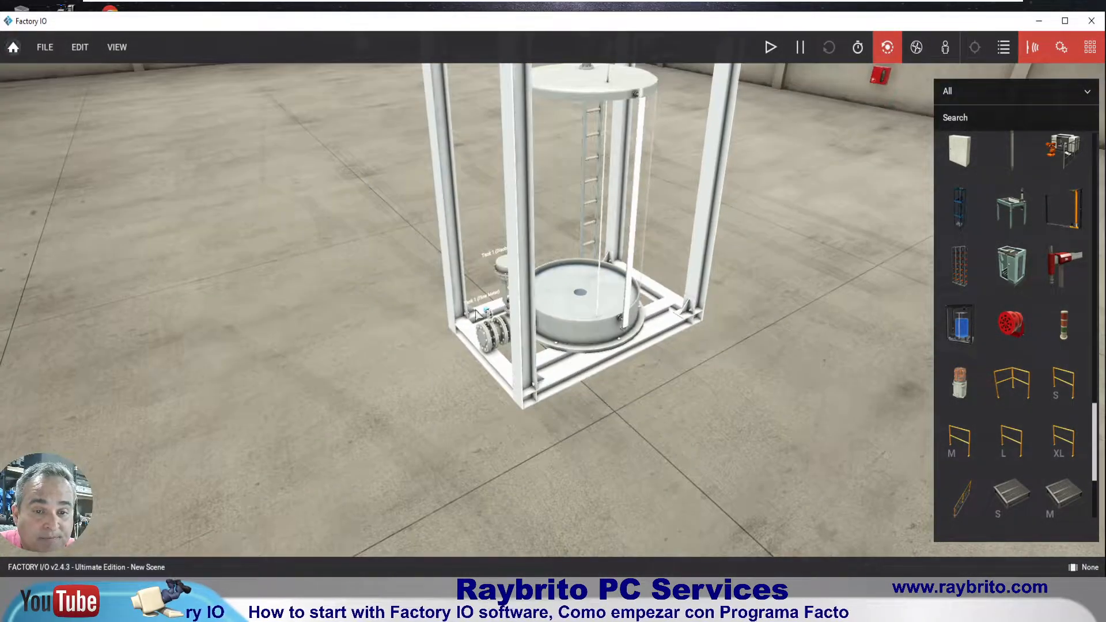
- Inspect the complete tank from several angles and distances, finishing close to its lower pipe fittings
middle_drag(476, 315, 401, 369)
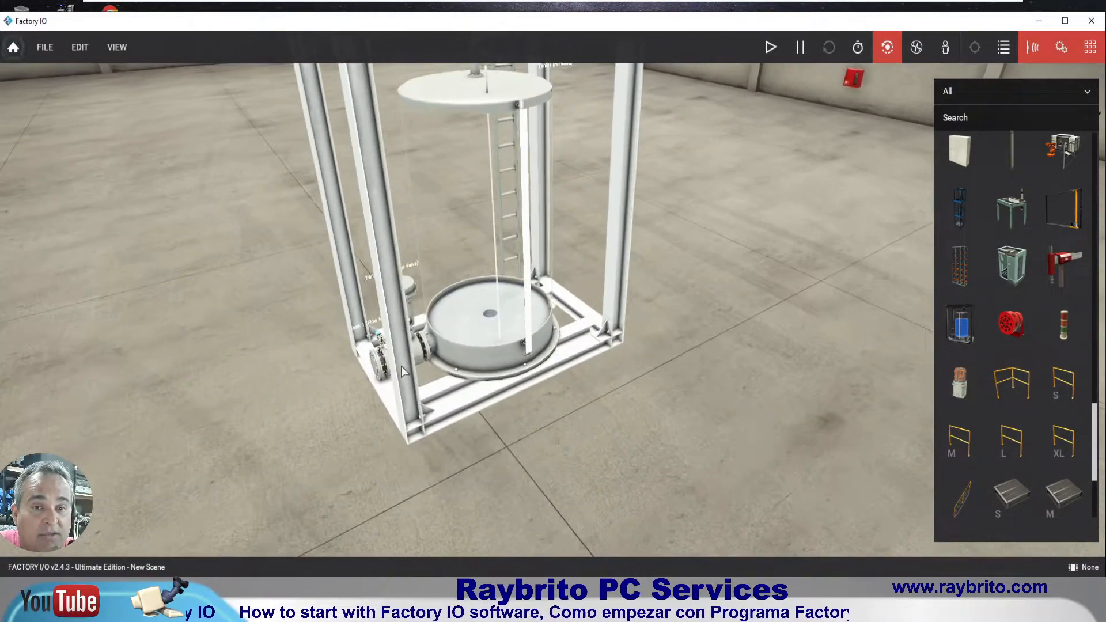
scroll(433, 295, down, 5)
middle_drag(469, 233, 503, 282)
scroll(358, 275, up, 3)
scroll(363, 276, down, 1)
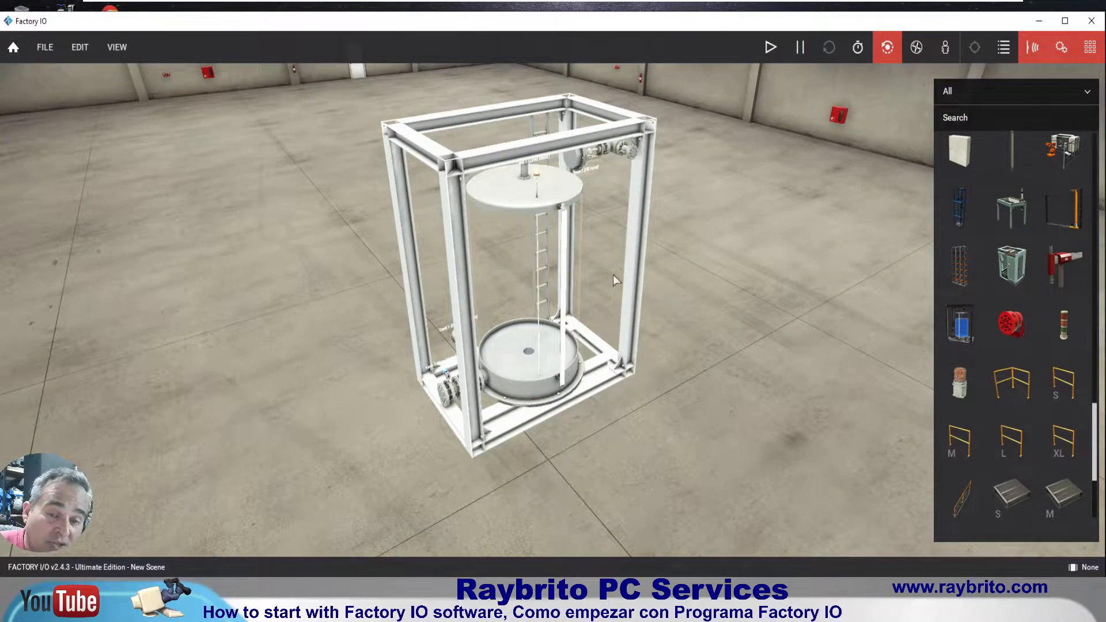
middle_drag(528, 305, 387, 304)
right_drag(385, 306, 701, 351)
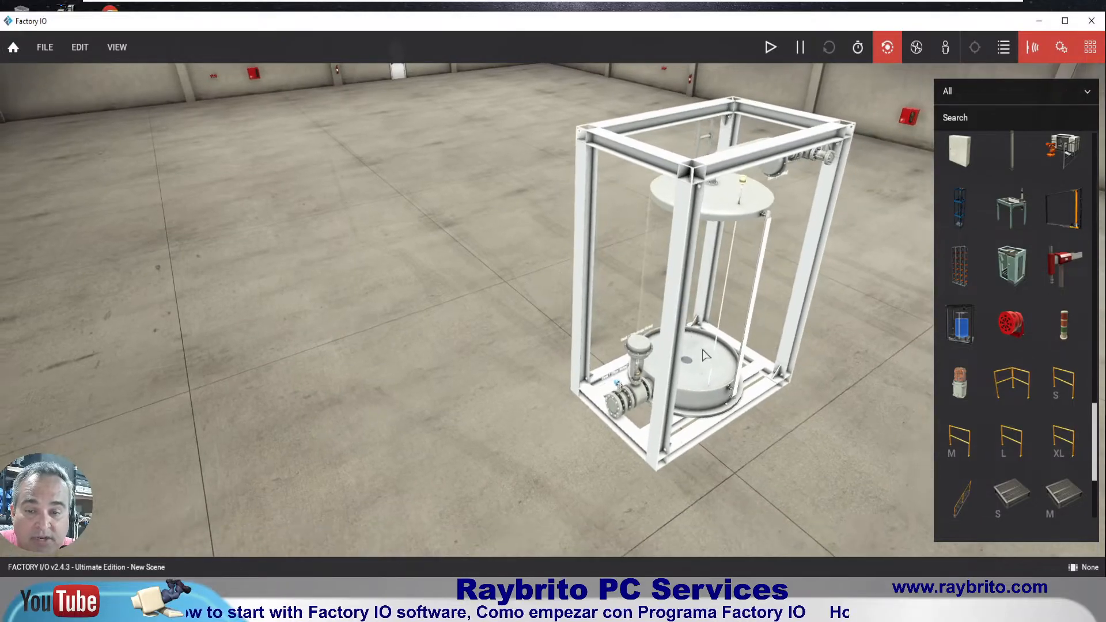
right_drag(826, 349, 695, 337)
scroll(695, 337, down, 3)
scroll(686, 333, up, 8)
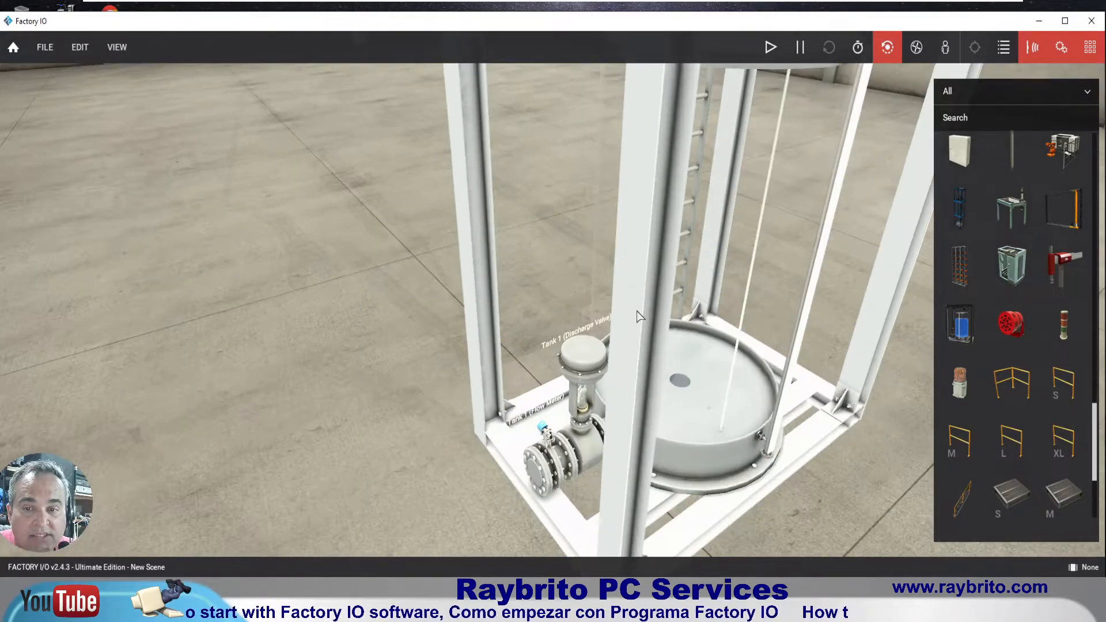
- Pin the tank's Discharge Valve, Flow Meter, Level Meter and Fill Valve tags for monitoring and control
scroll(599, 365, down, 5)
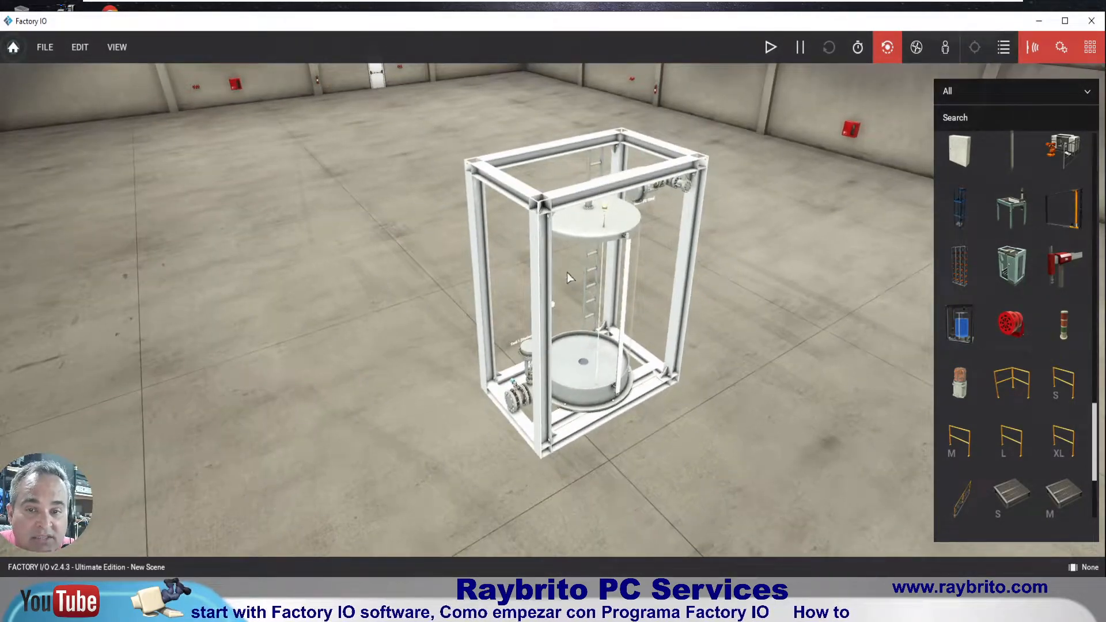
right_drag(569, 275, 497, 239)
scroll(489, 233, up, 3)
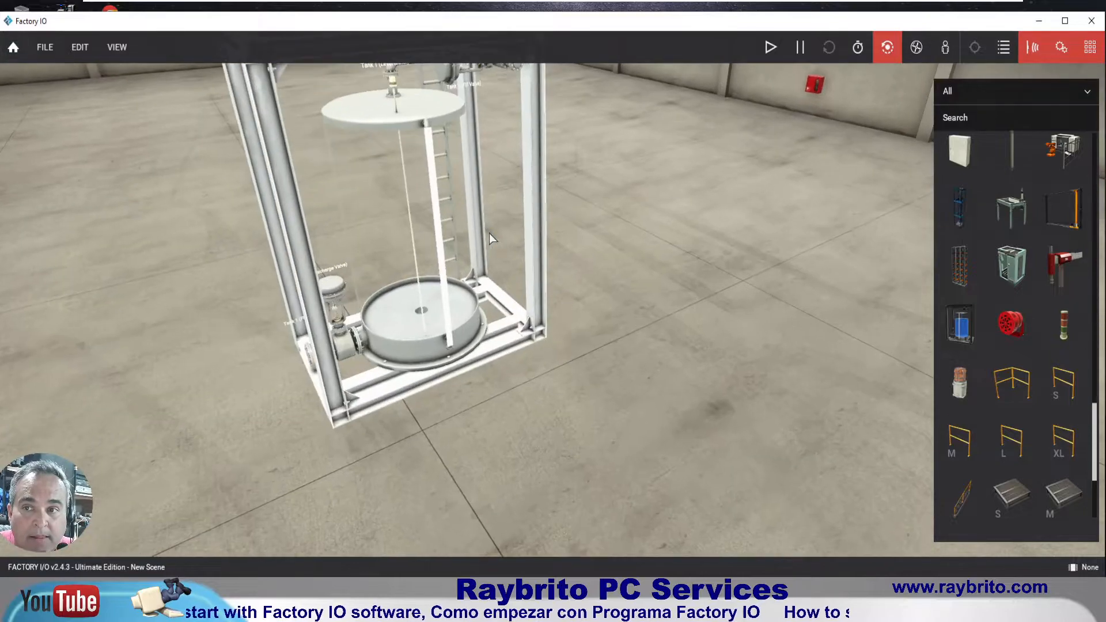
middle_drag(496, 205, 510, 273)
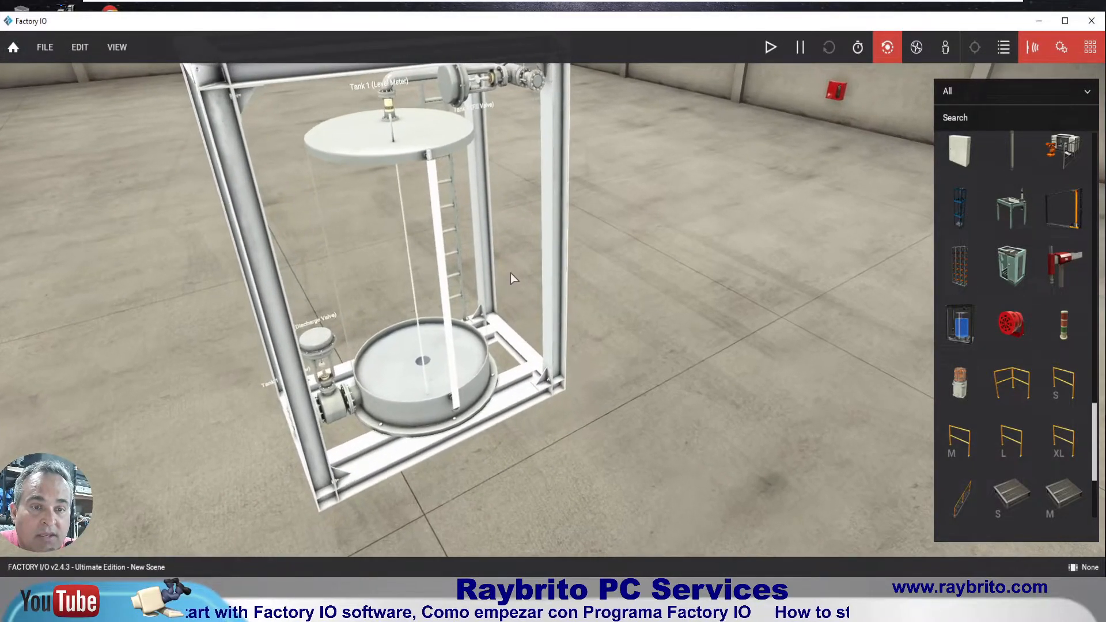
click(316, 329)
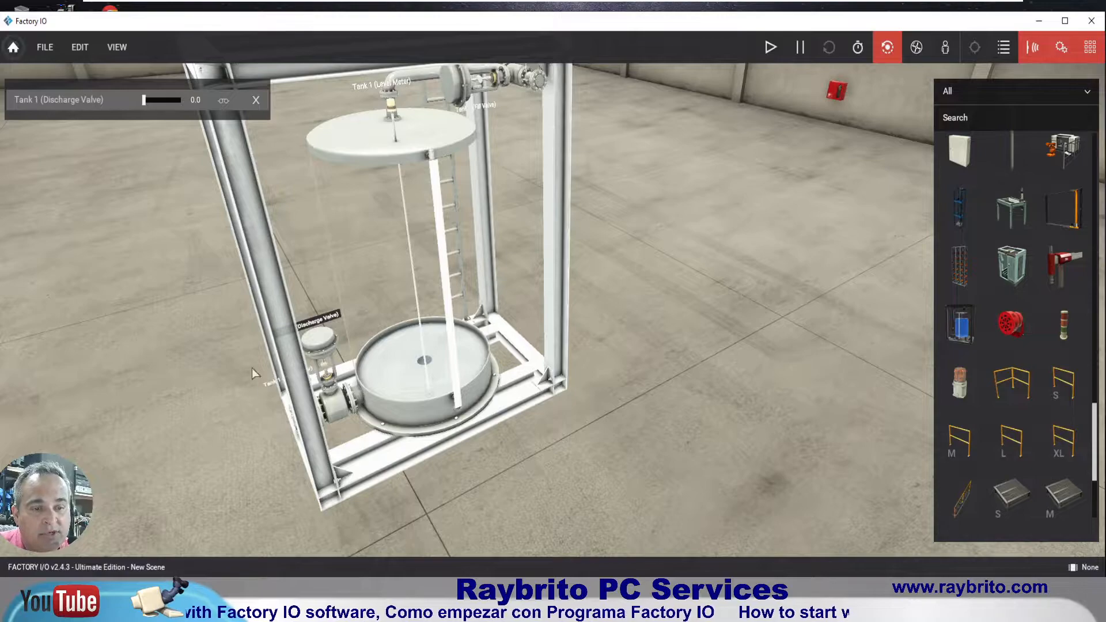
click(278, 387)
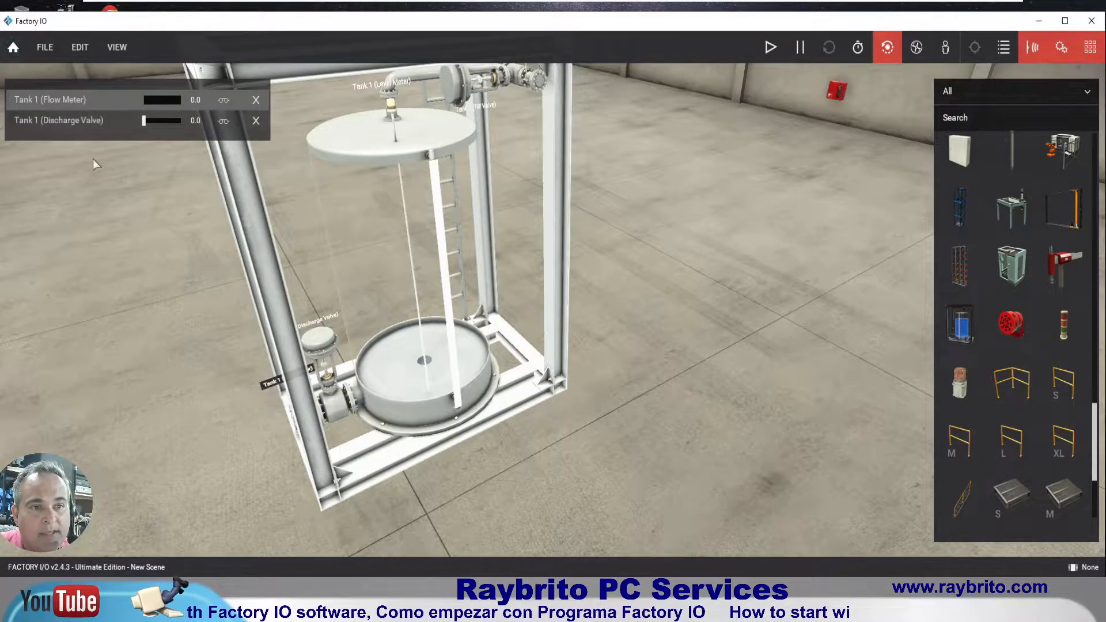
click(405, 92)
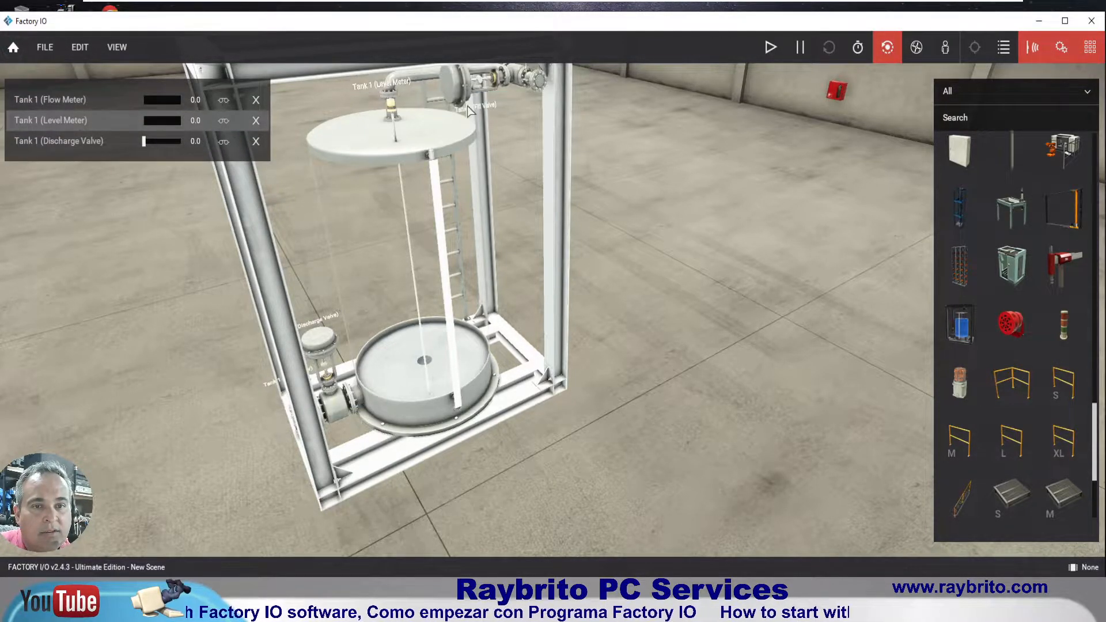
scroll(467, 113, down, 3)
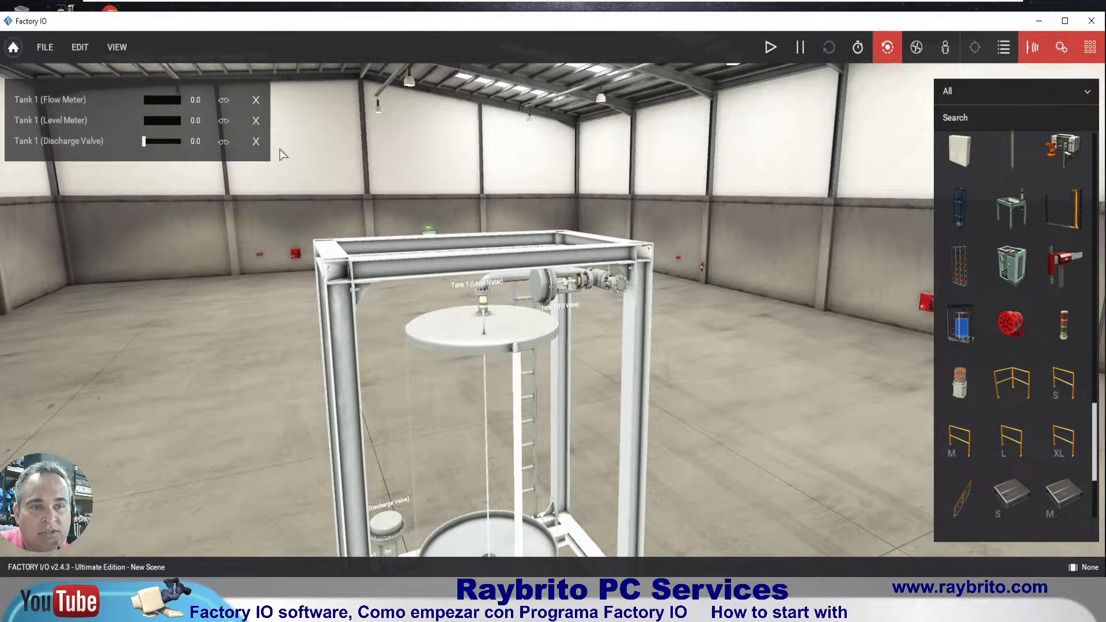
click(559, 311)
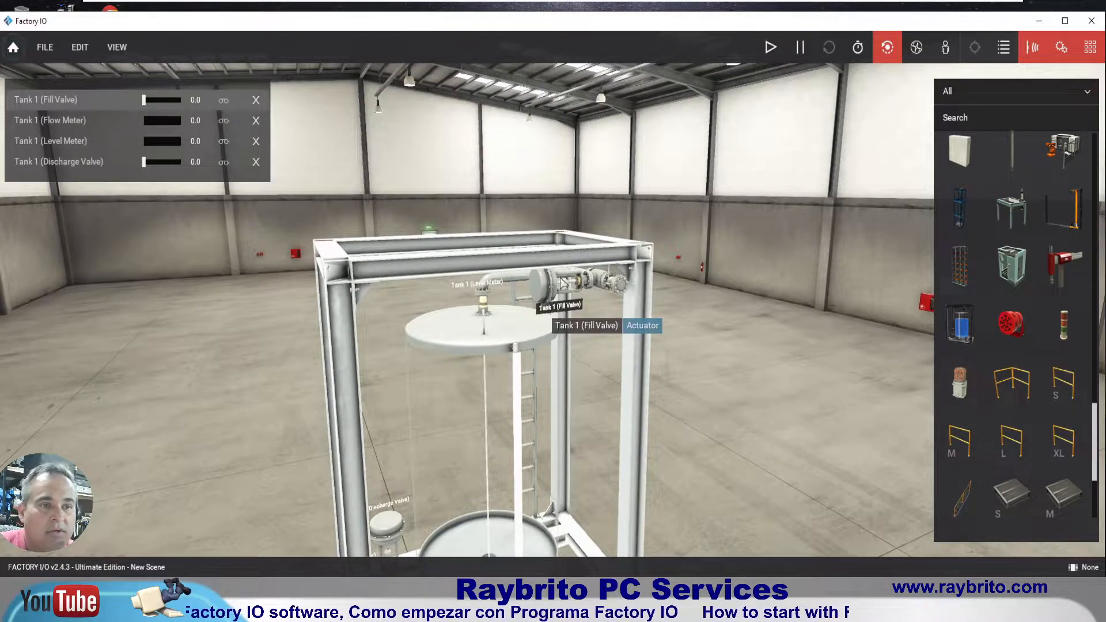
- Inspect the tank from several distances, finishing close to the fill valve and level meter above its lid
scroll(355, 337, down, 2)
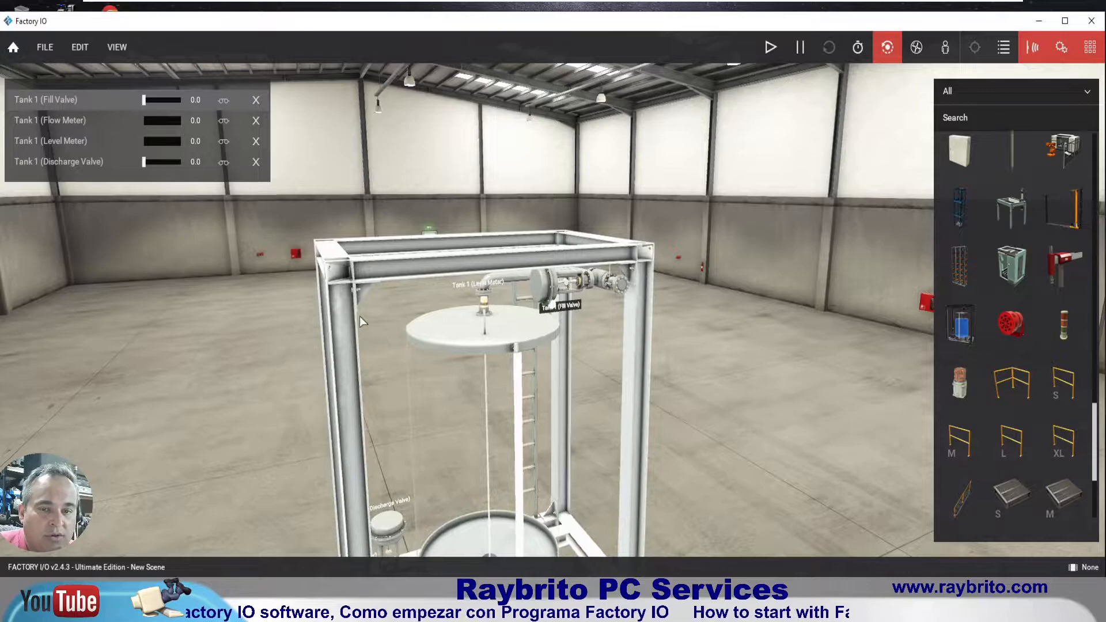
scroll(480, 396, down, 3)
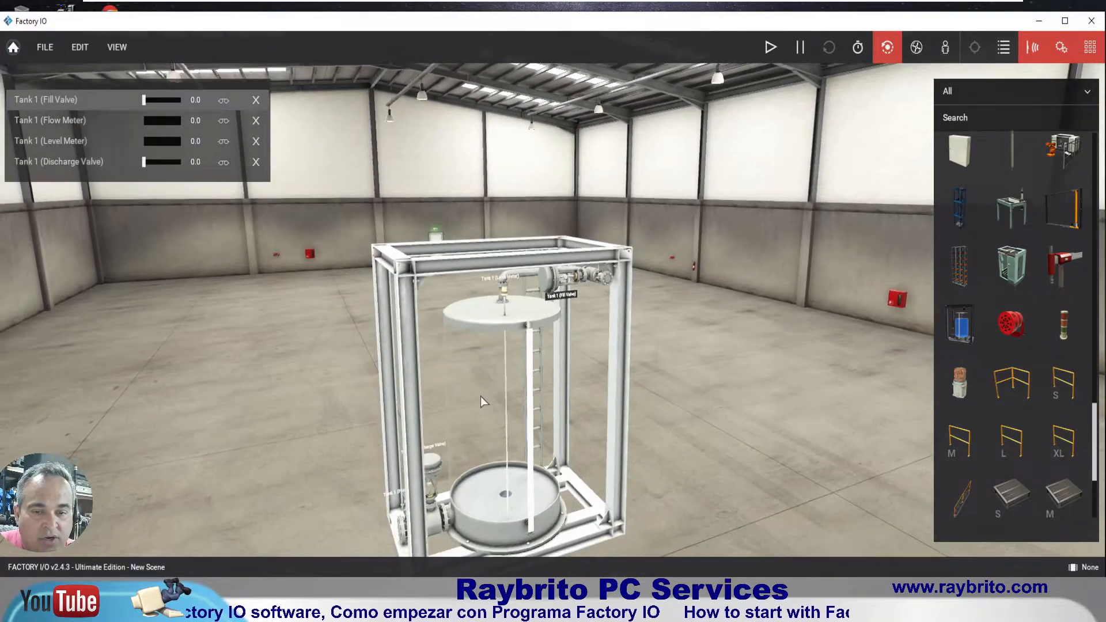
scroll(506, 399, up, 5)
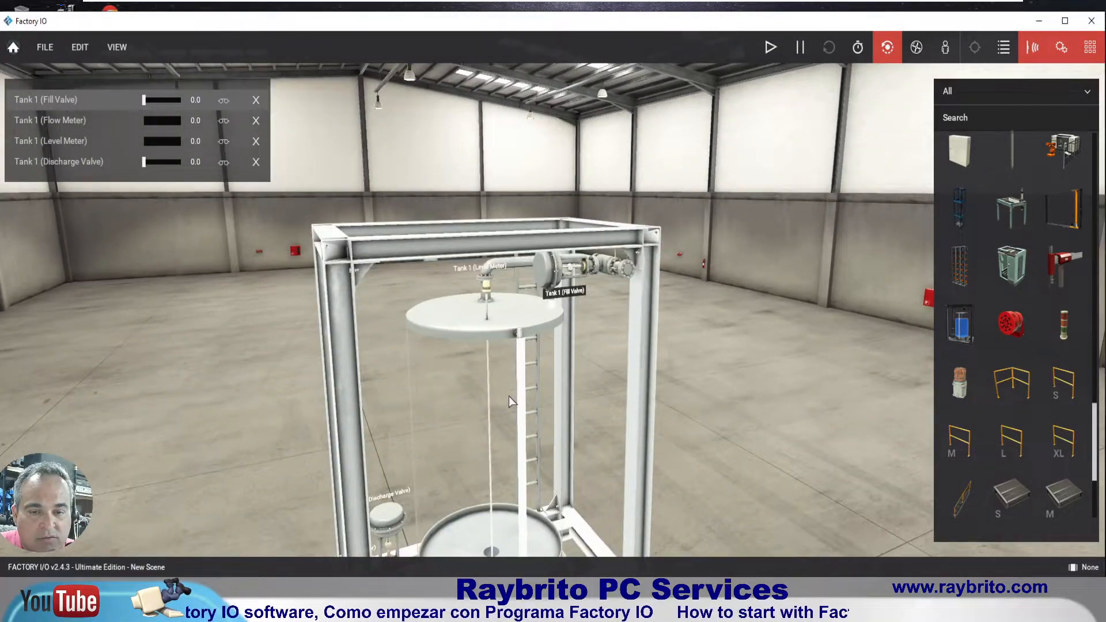
scroll(509, 396, up, 4)
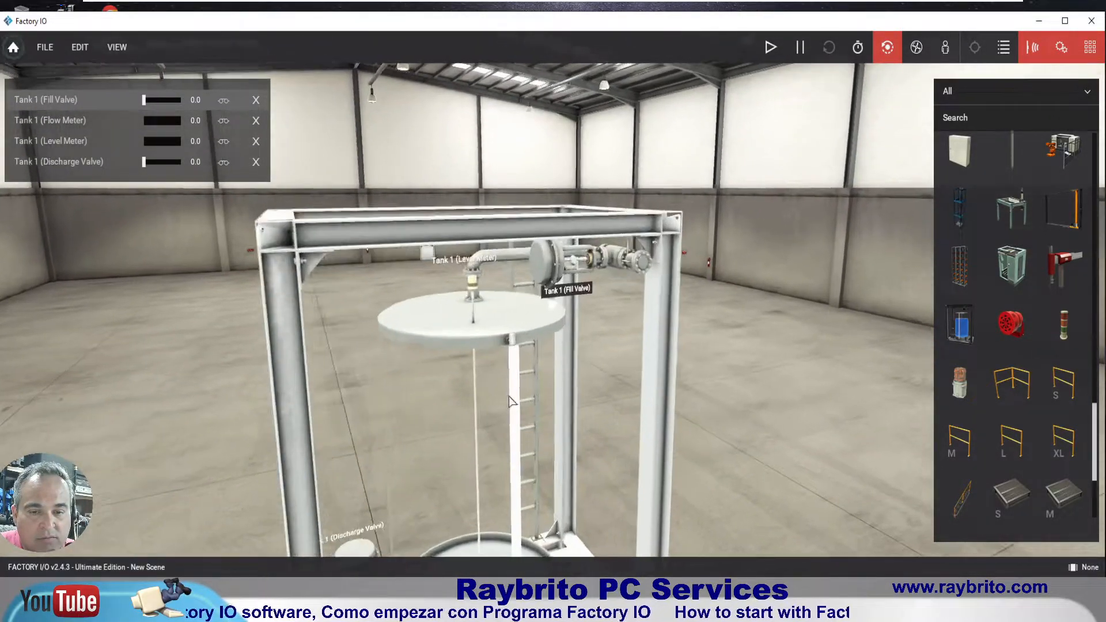
scroll(509, 390, down, 5)
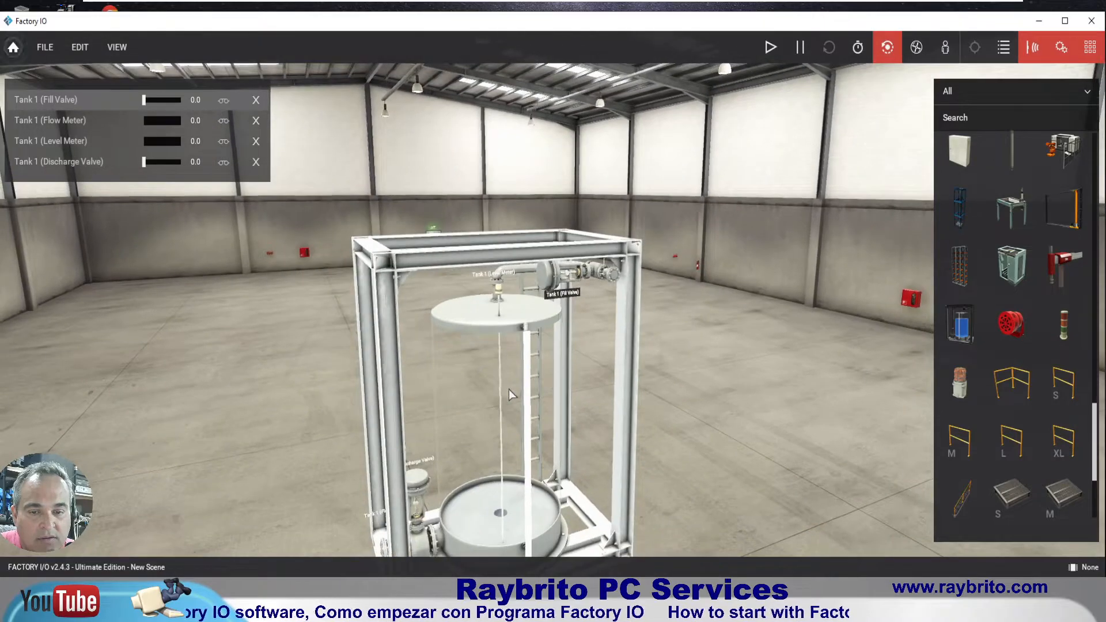
scroll(509, 389, down, 3)
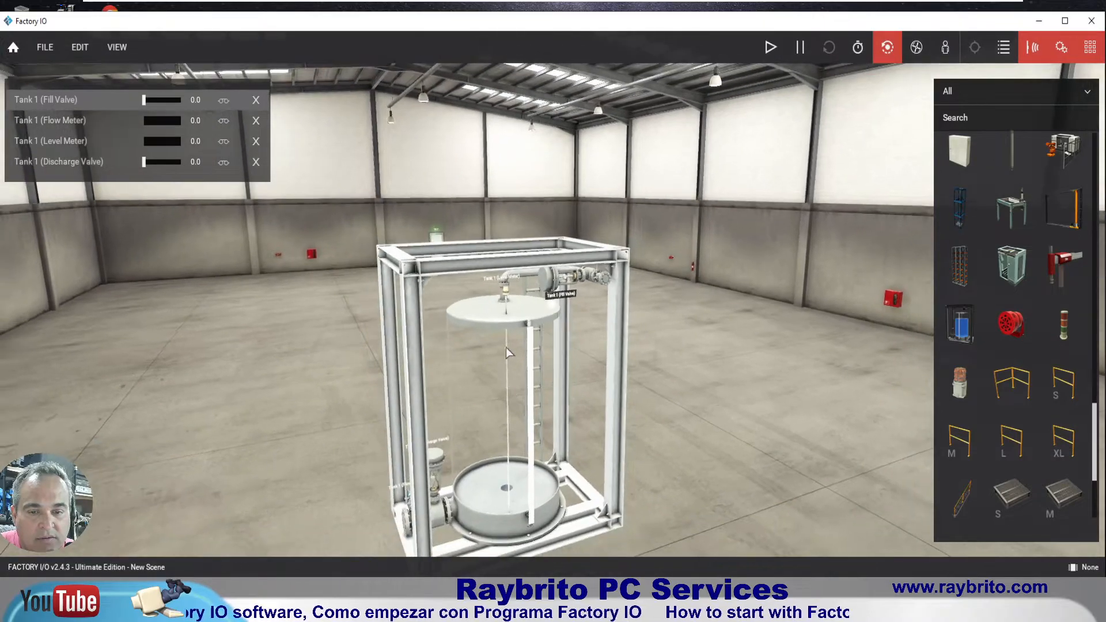
middle_drag(492, 227, 434, 237)
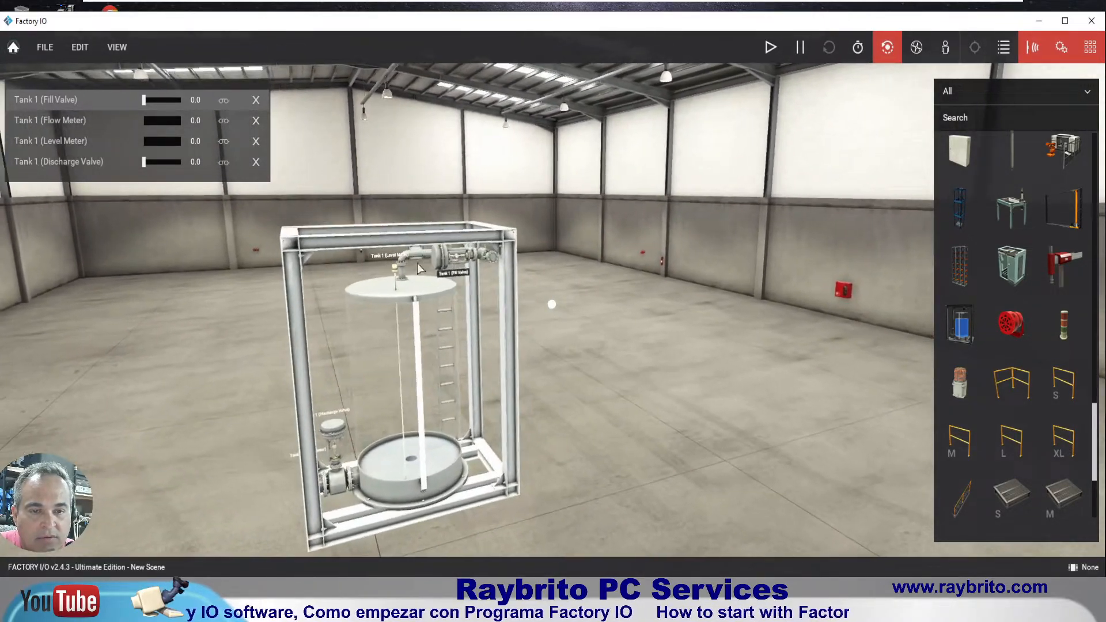
scroll(351, 484, up, 4)
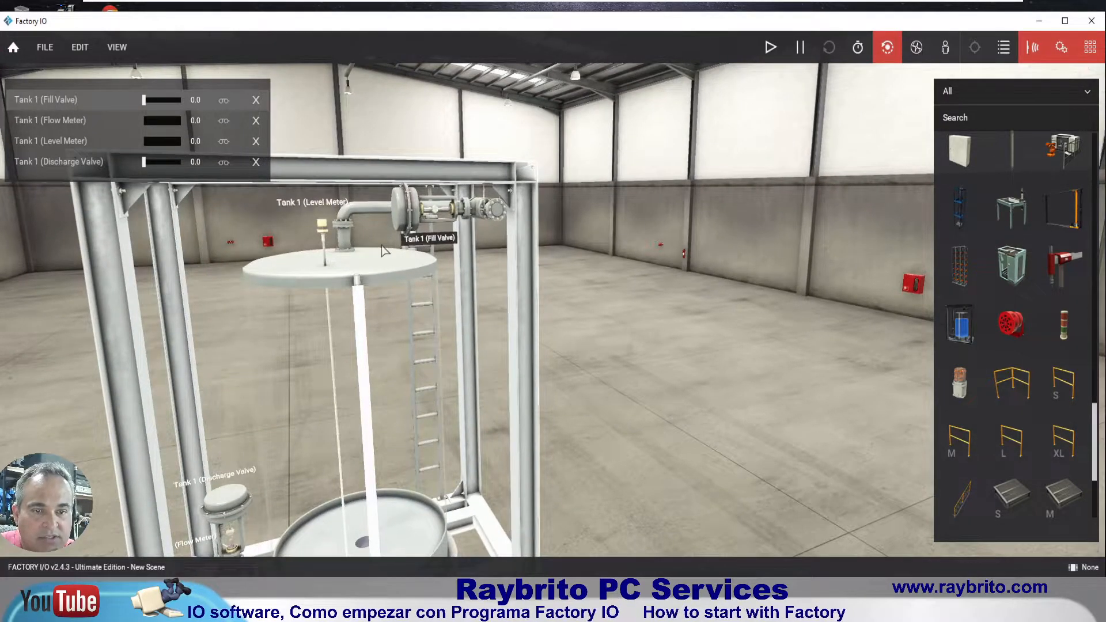
scroll(383, 251, up, 3)
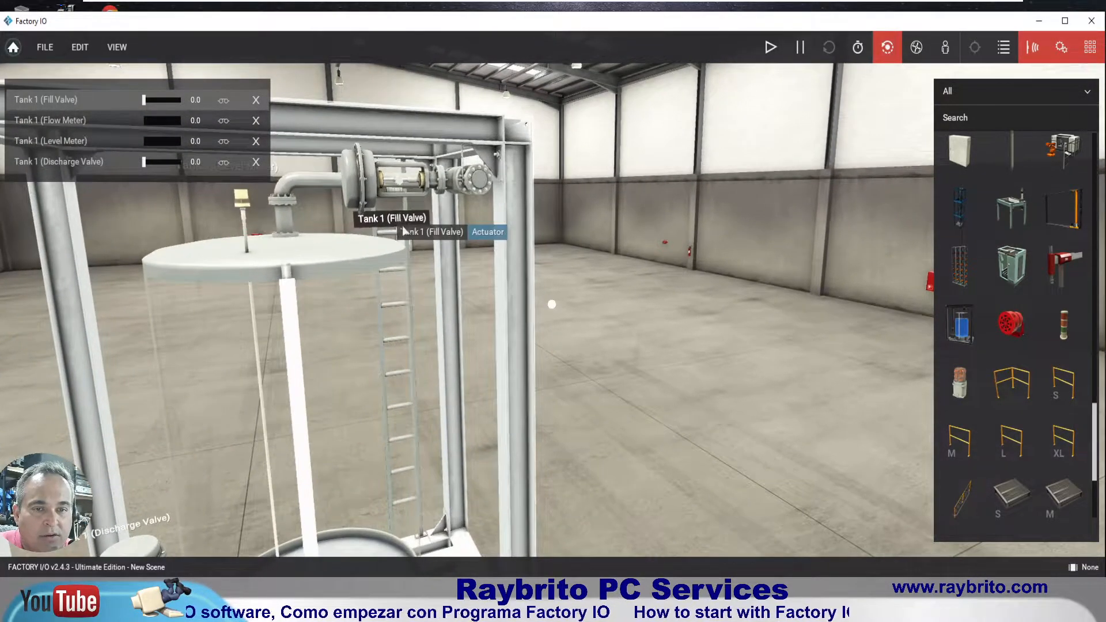
right_drag(403, 230, 544, 250)
scroll(492, 176, up, 3)
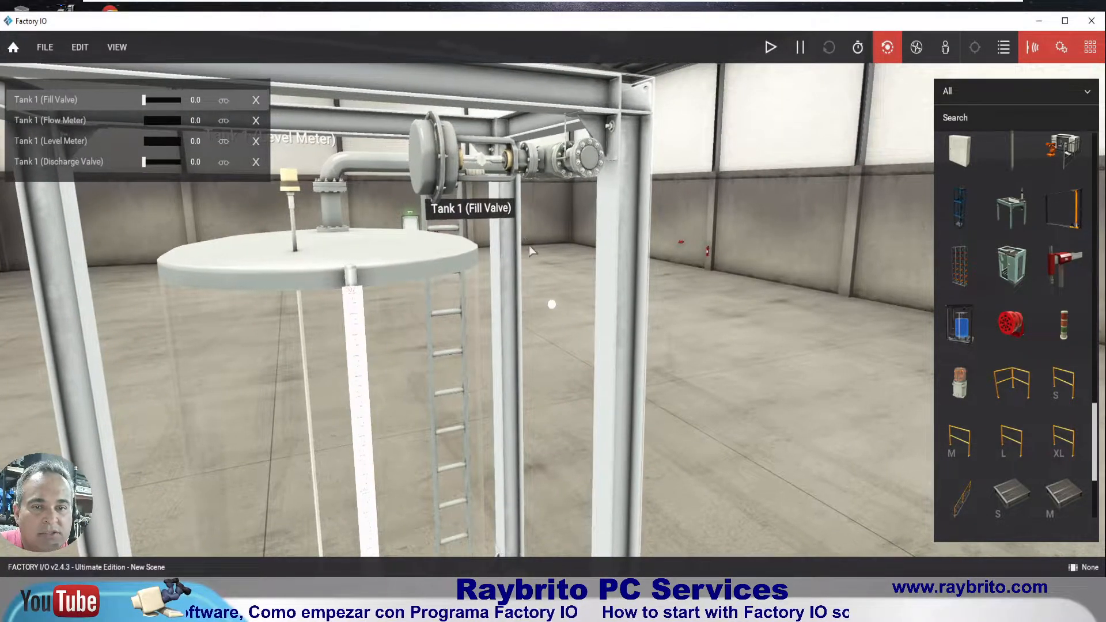
scroll(486, 174, down, 2)
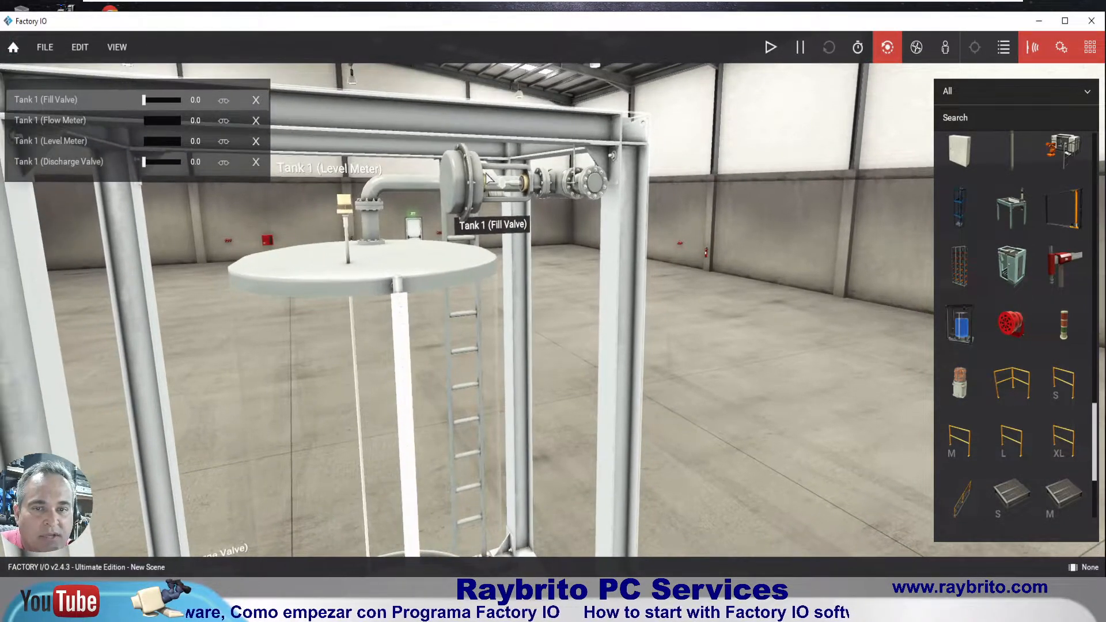
scroll(507, 185, up, 1)
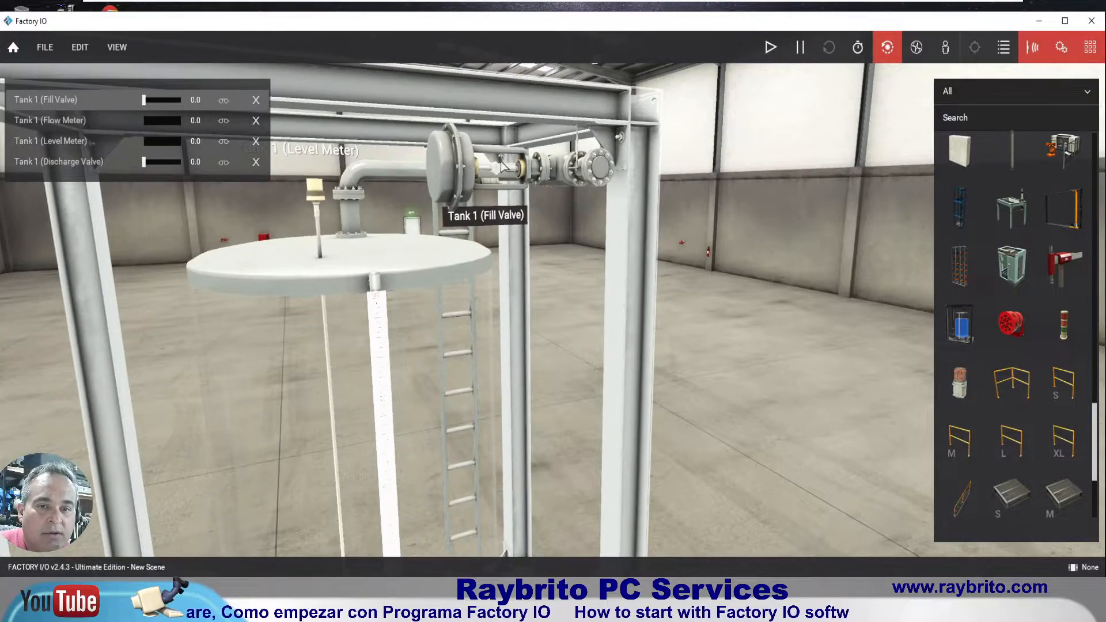
- Run the simulation, stop it to return to editing, and run it again
click(772, 48)
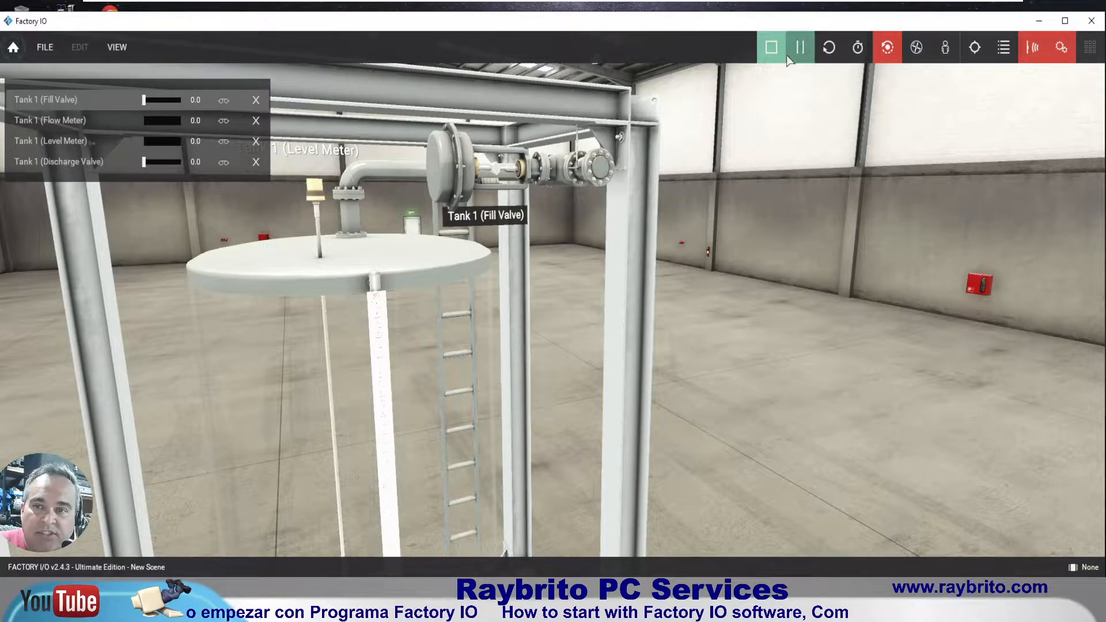
click(771, 47)
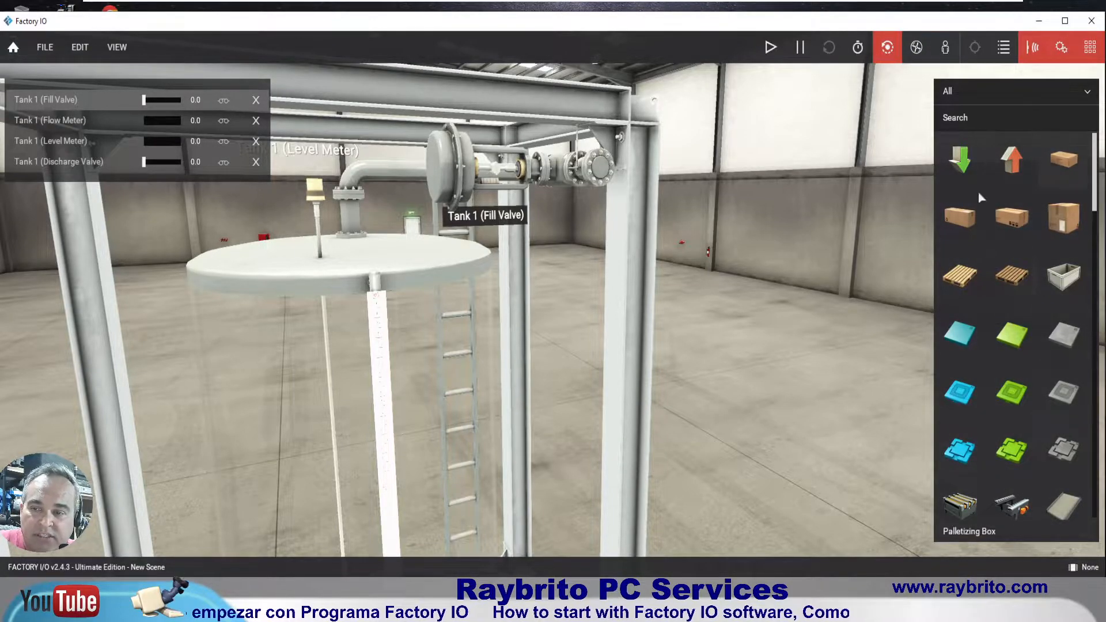
click(771, 47)
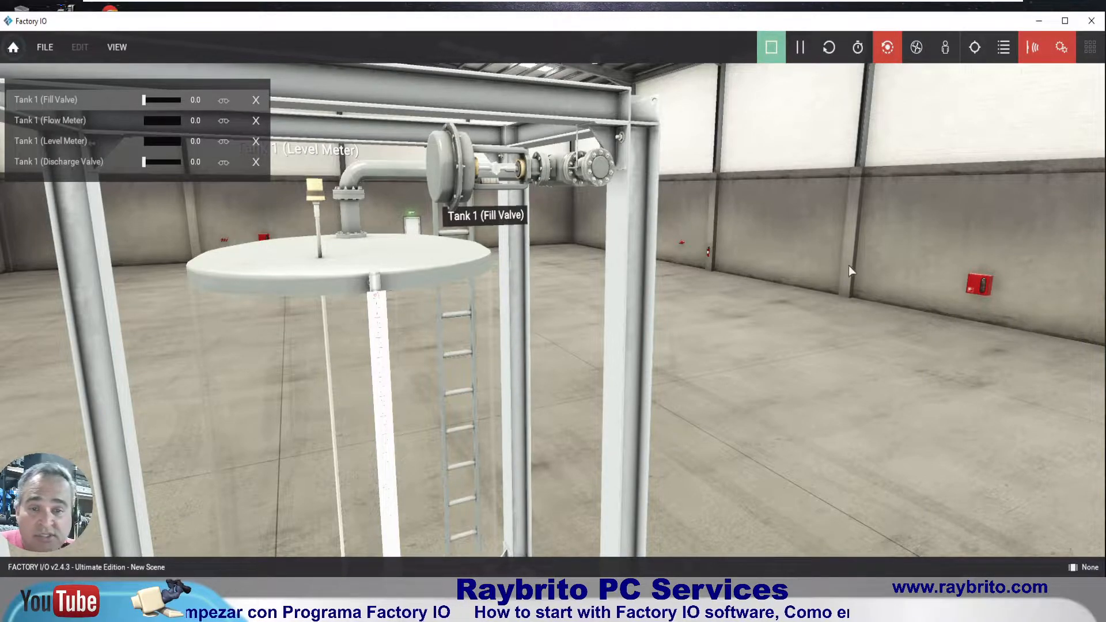
- Force the tank's fill valve open to 10.0 while viewing the upper part of the tank
scroll(468, 253, up, 1)
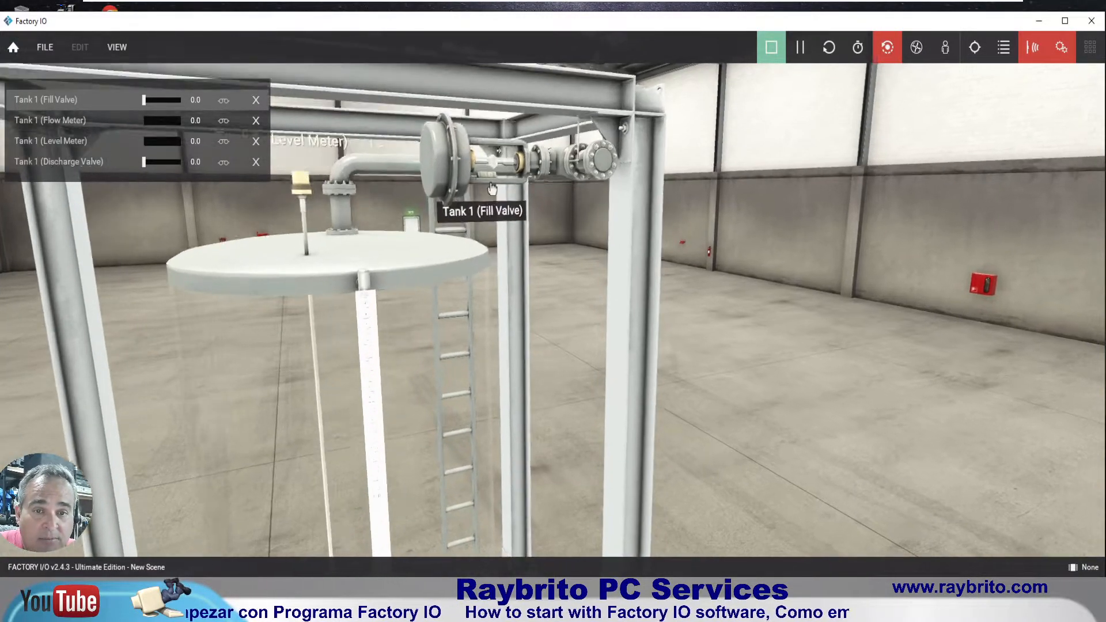
scroll(493, 157, down, 2)
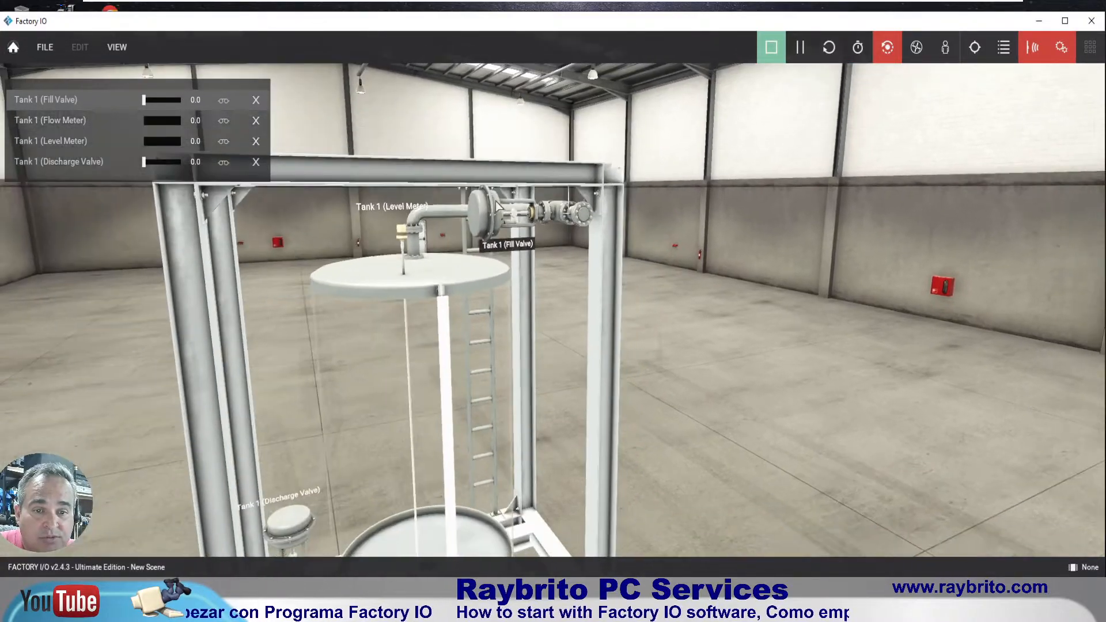
scroll(493, 202, up, 2)
scroll(403, 247, down, 1)
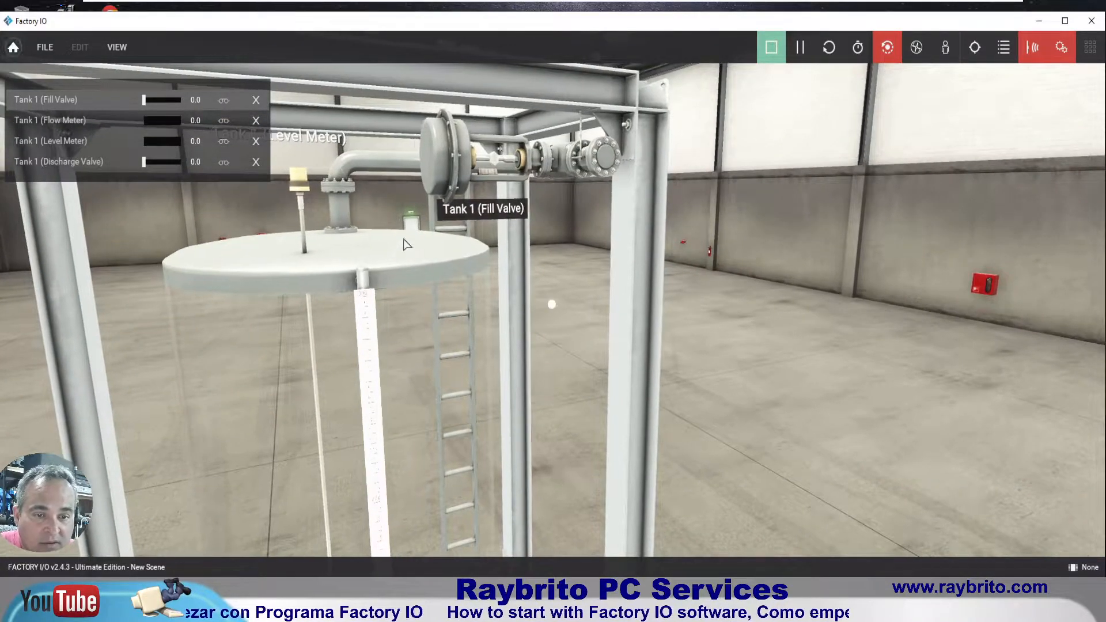
scroll(375, 363, up, 1)
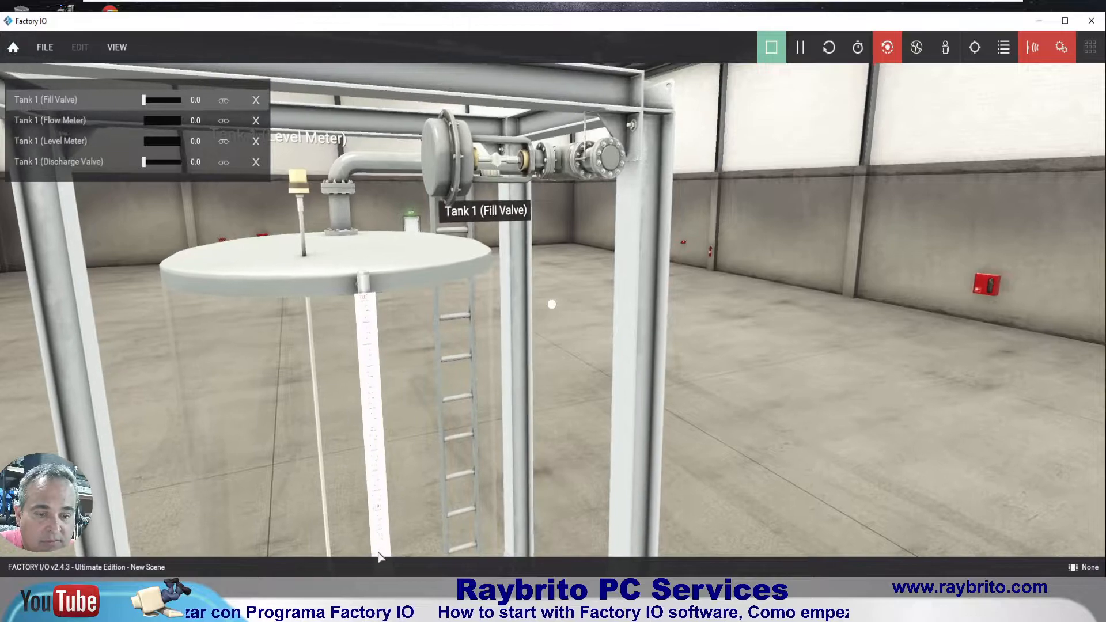
scroll(410, 544, up, 1)
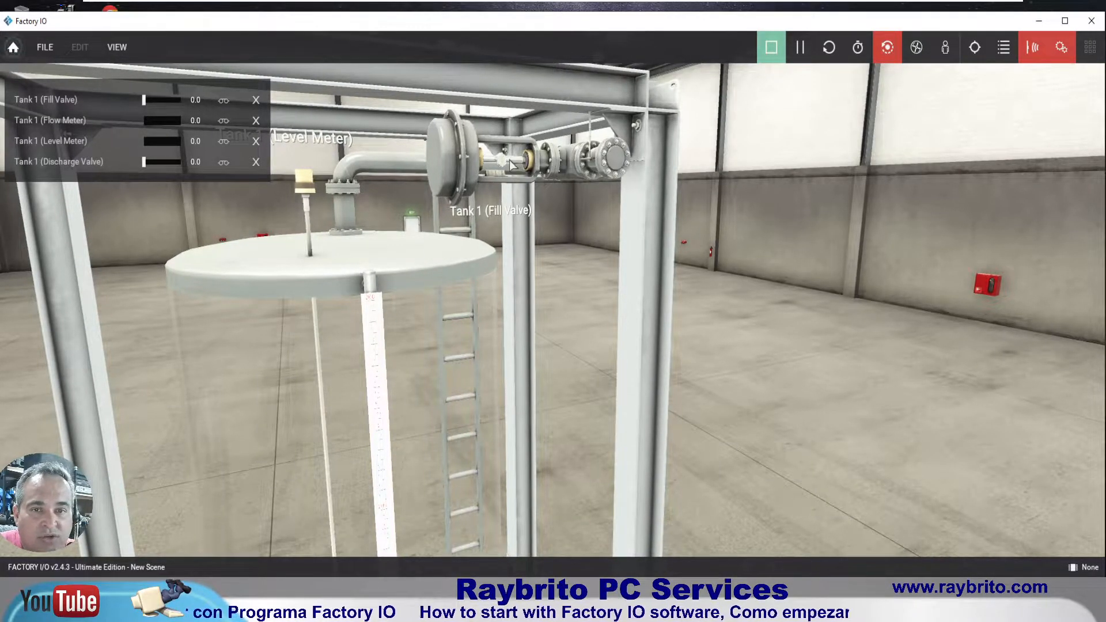
scroll(510, 165, up, 1)
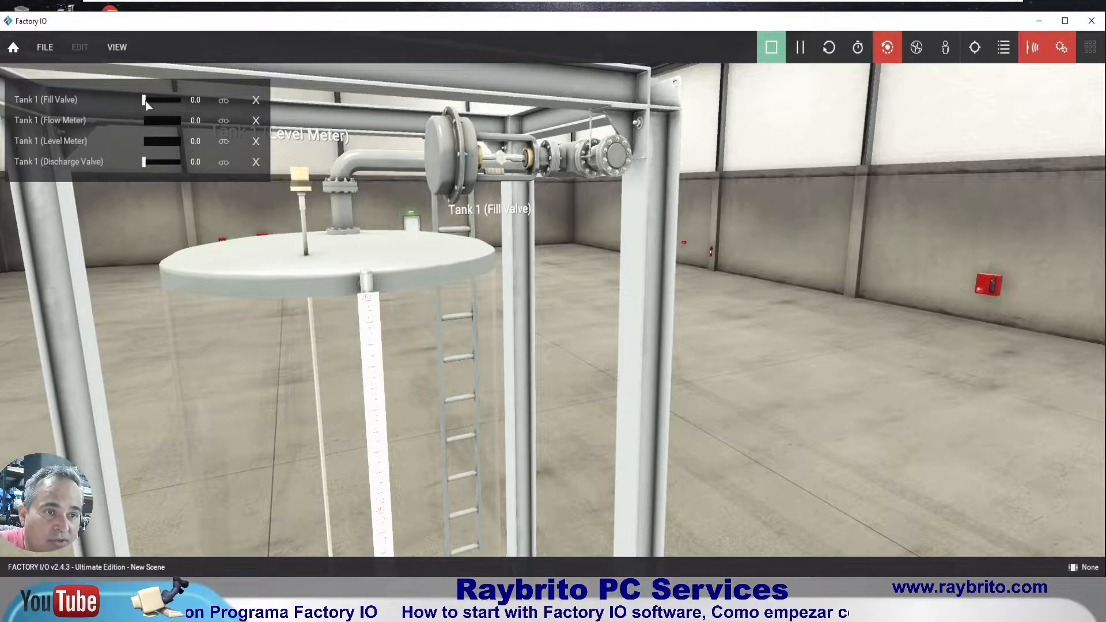
drag(145, 102, 154, 102)
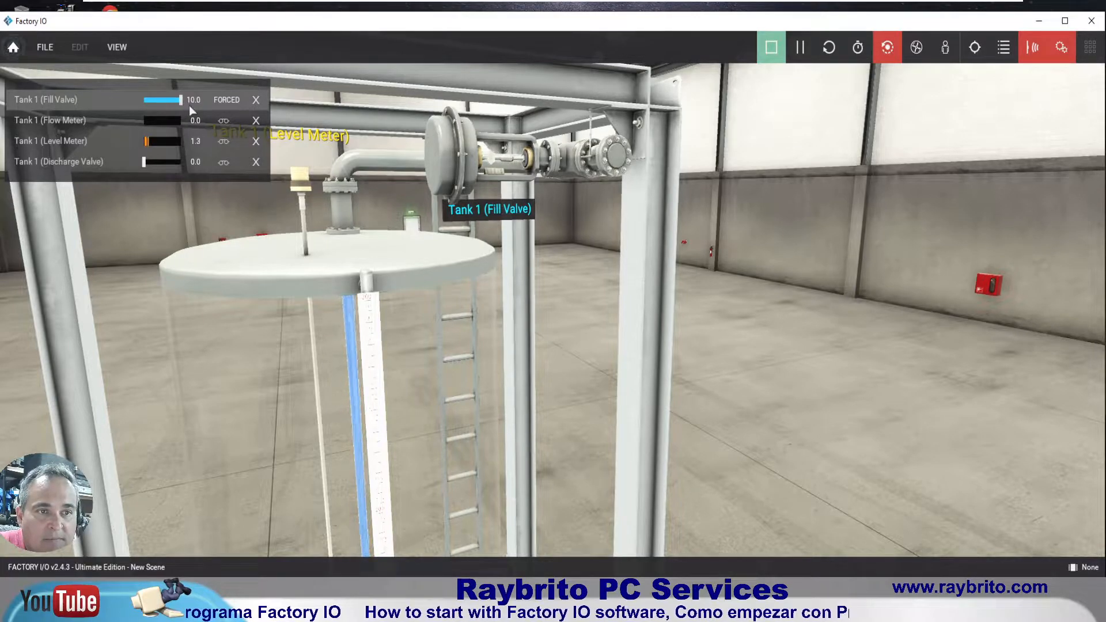
- Close the fill valve by forcing it to 0.0, and force the discharge valve to 0.0
drag(182, 103, 142, 102)
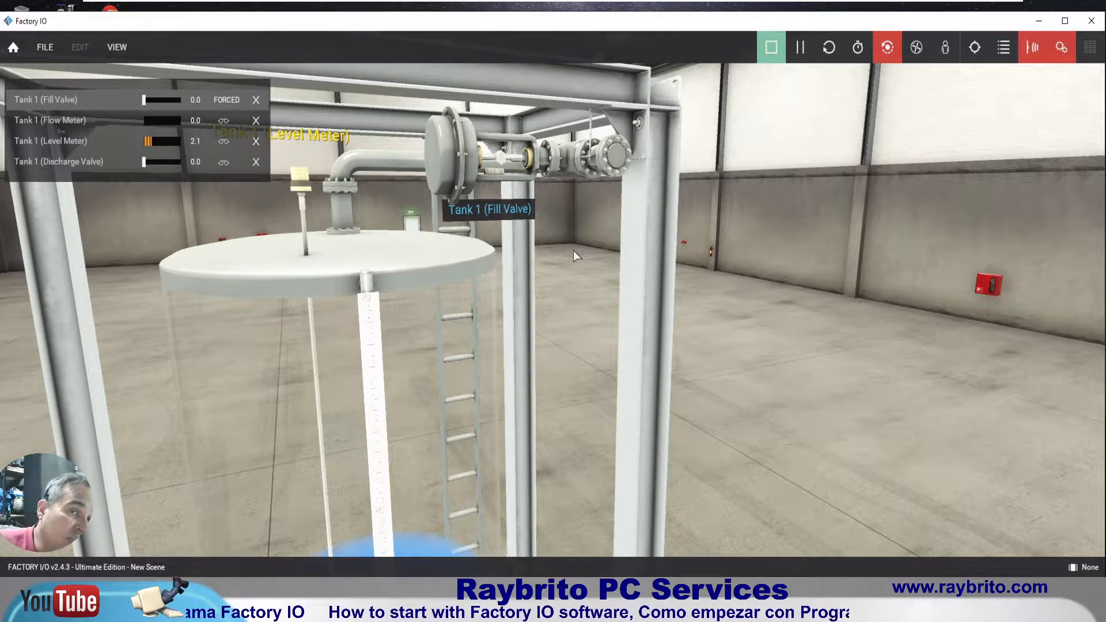
drag(144, 101, 105, 108)
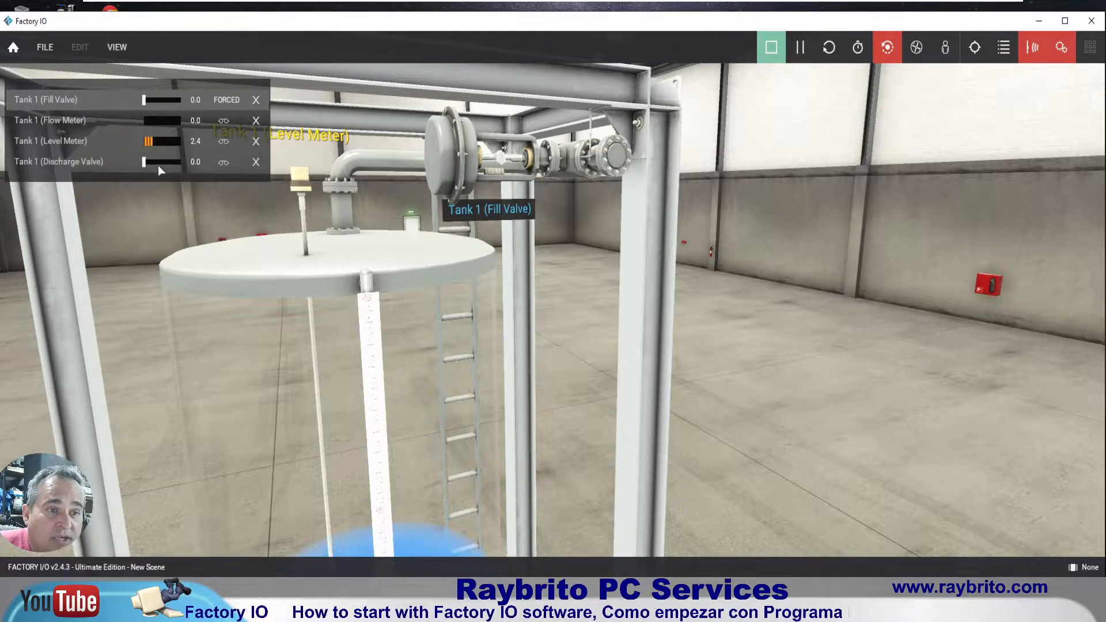
mouse_move(144, 164)
mouse_down()
mouse_move(174, 164)
mouse_move(130, 166)
mouse_up()
- Examine the water in the tank and frame the whole tank with its discharge valve in view
right_drag(314, 315, 421, 130)
scroll(317, 458, down, 10)
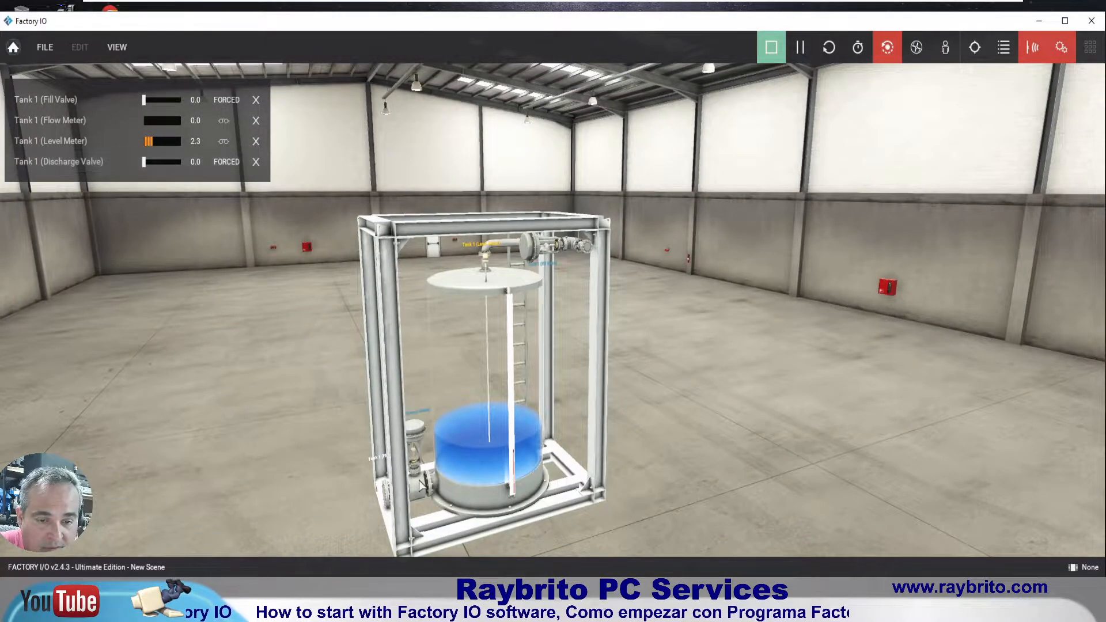
scroll(417, 487, up, 4)
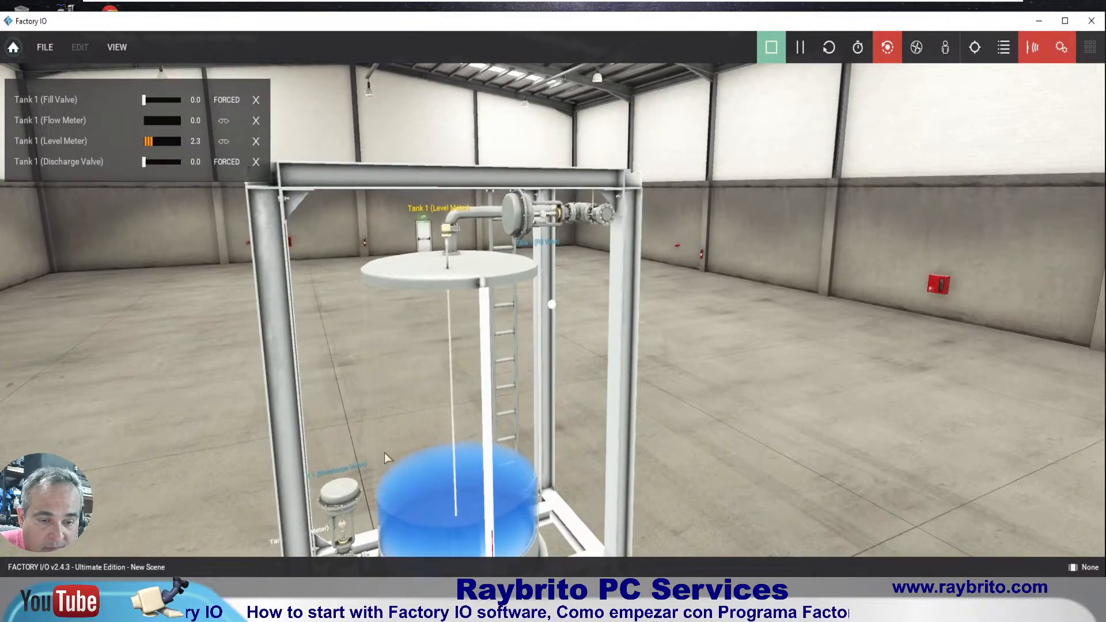
right_drag(385, 458, 398, 334)
middle_drag(447, 494, 444, 216)
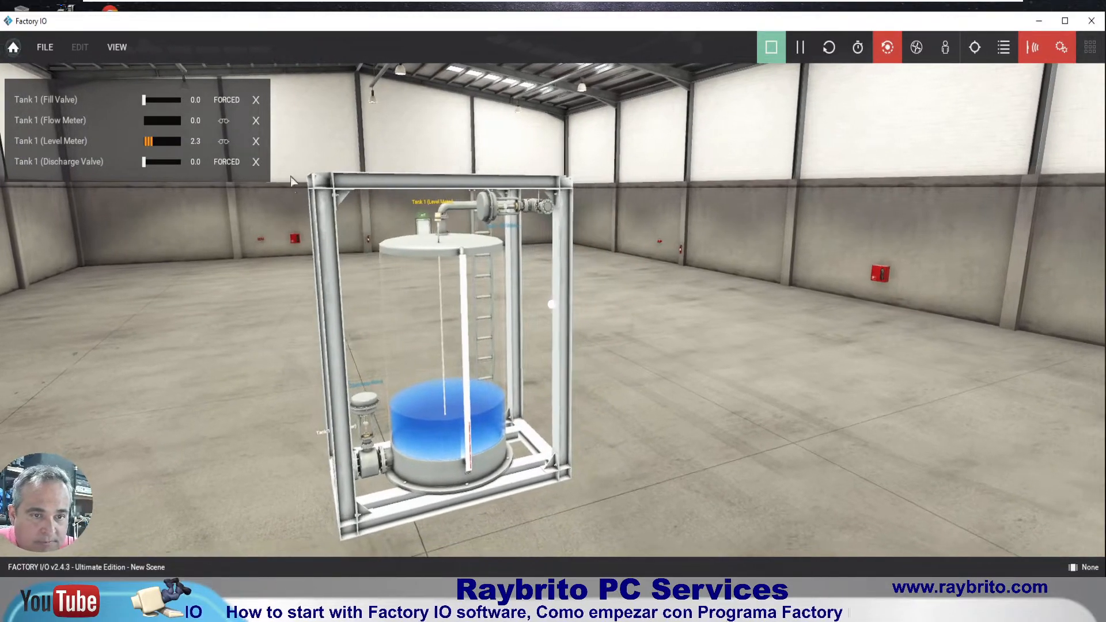
- Drain the tank in stages by repeatedly forcing the discharge valve open, up to 10.0, and closing it back to 0.0
scroll(331, 475, up, 5)
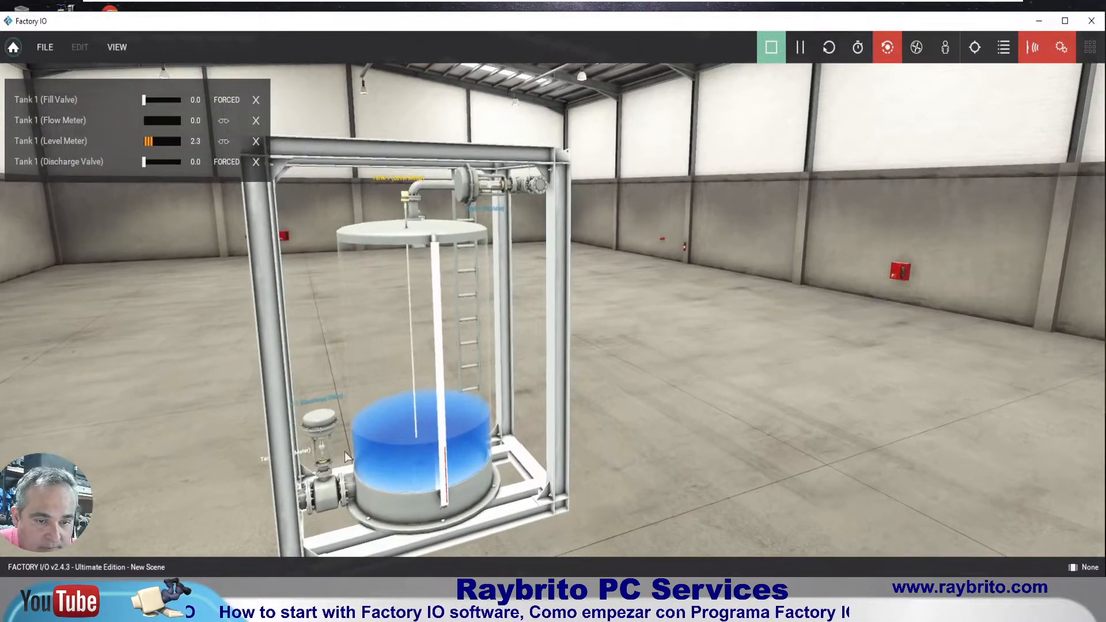
scroll(331, 475, up, 3)
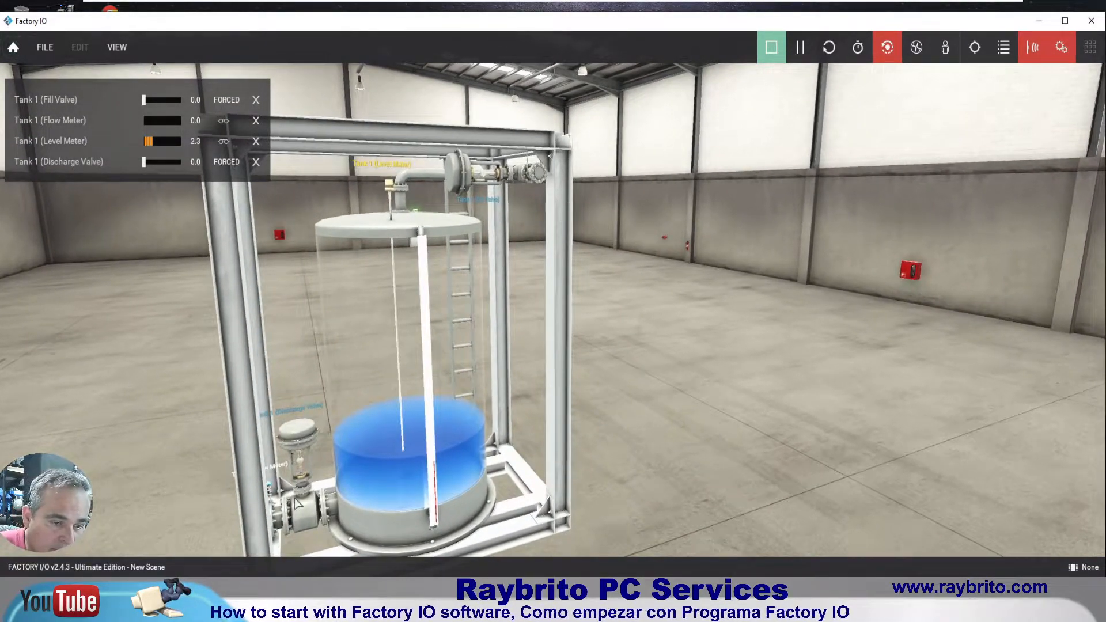
scroll(293, 485, down, 1)
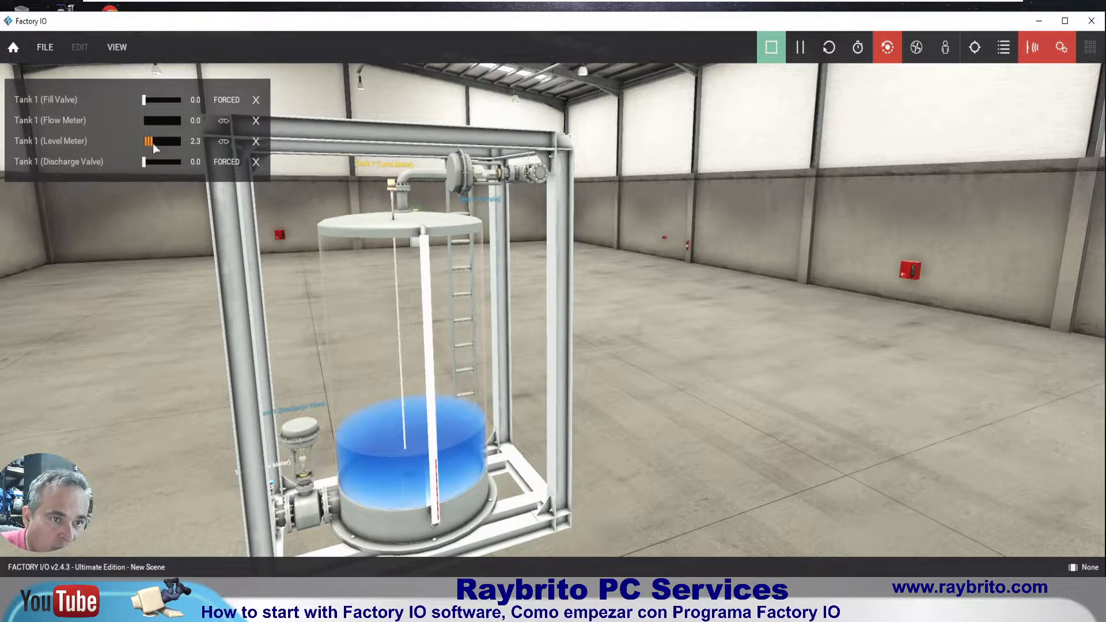
drag(144, 162, 209, 174)
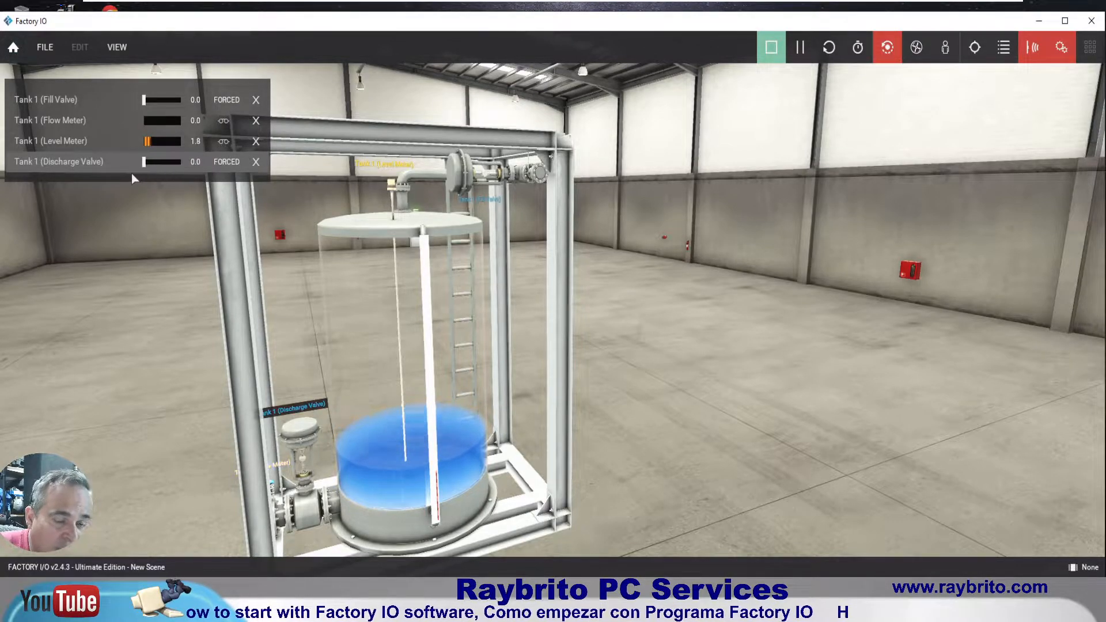
mouse_move(255, 174)
mouse_down()
mouse_move(119, 173)
mouse_move(241, 176)
mouse_up()
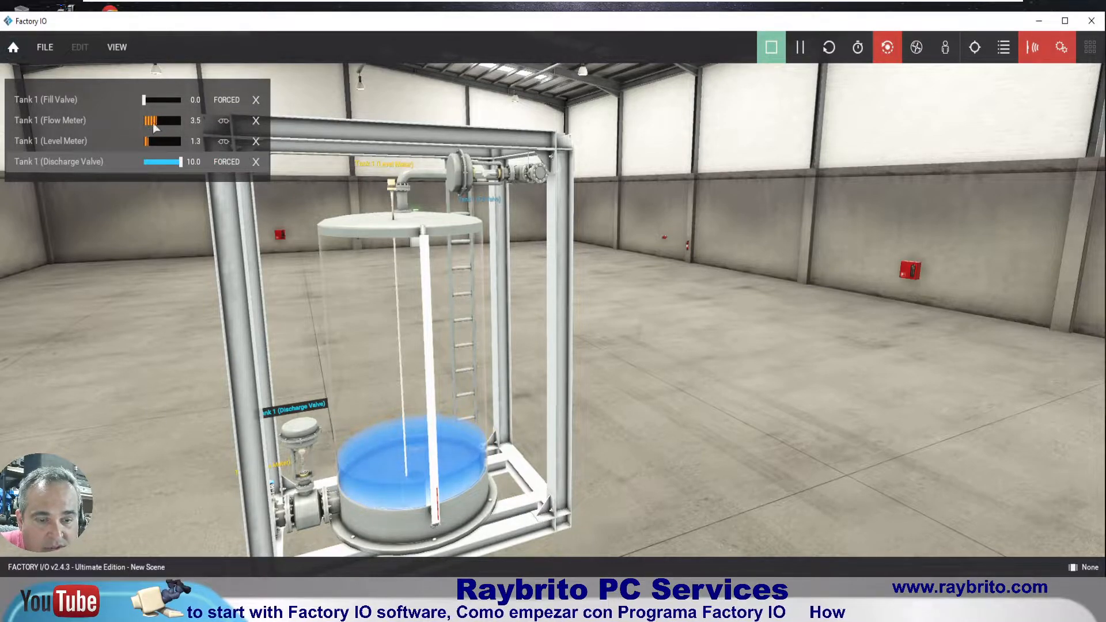
drag(182, 164, 111, 169)
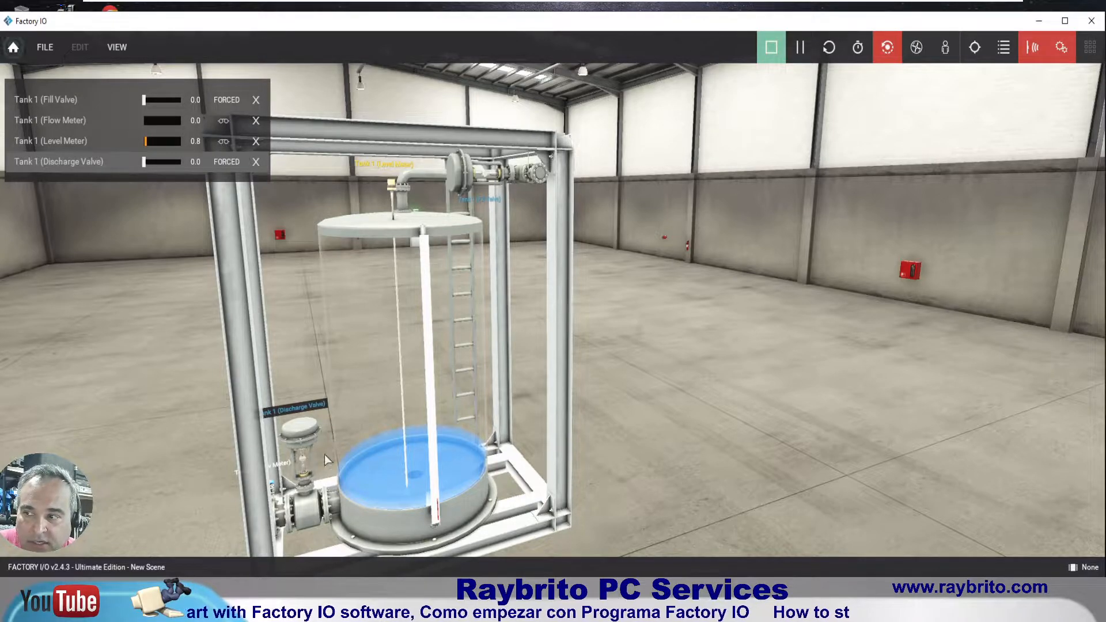
drag(145, 165, 172, 171)
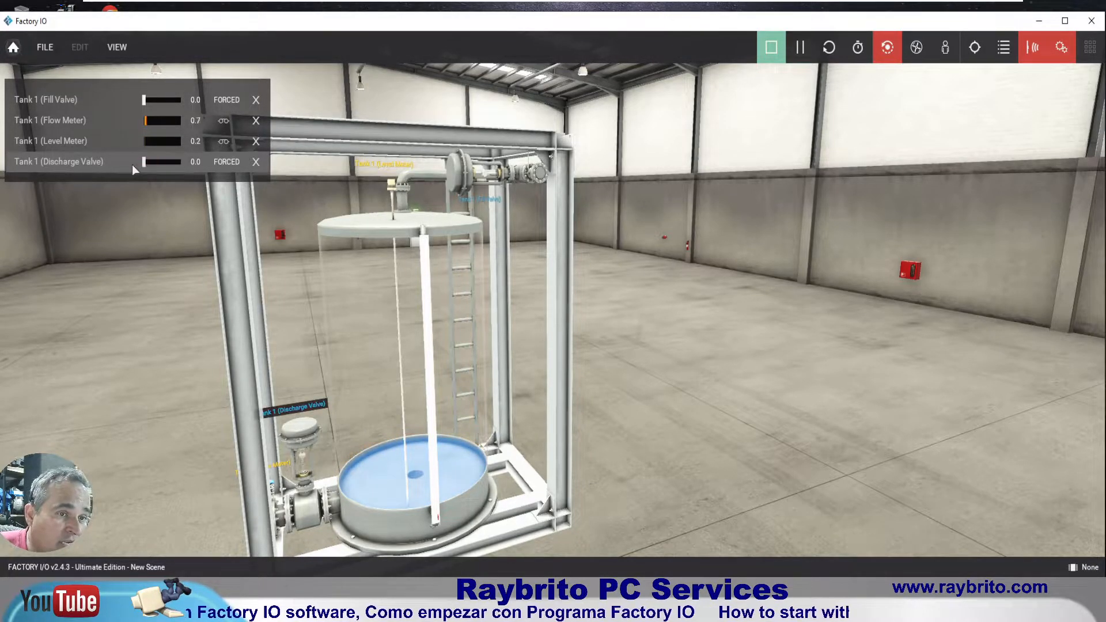
- Force the fill valve open to 10.0 and examine the rising water against the centimetre scale on the tank
drag(142, 100, 215, 104)
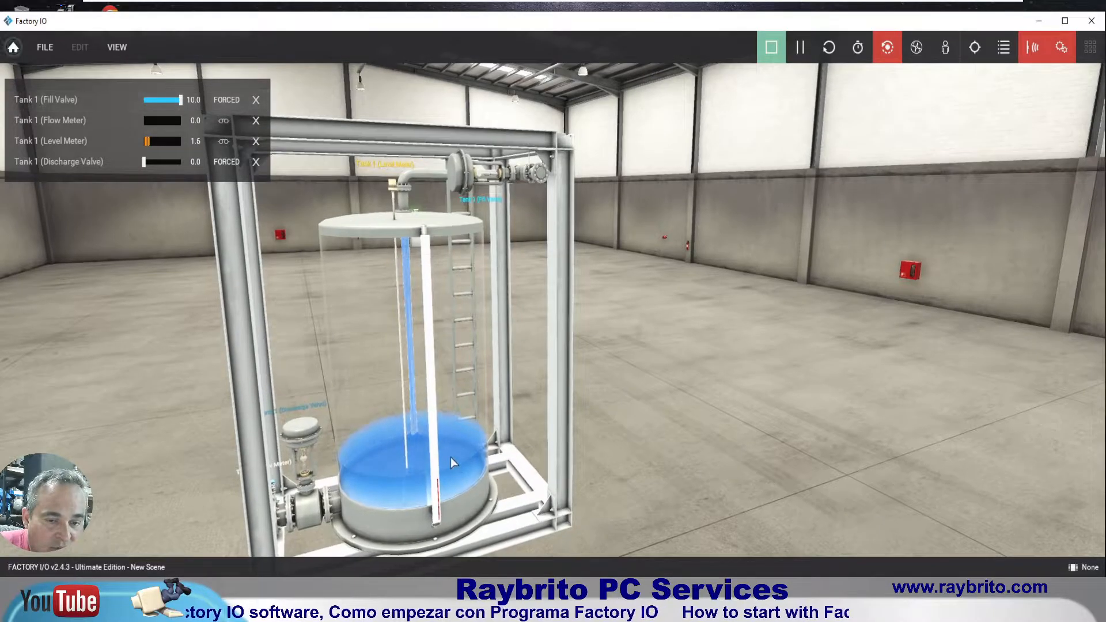
double_click(421, 474)
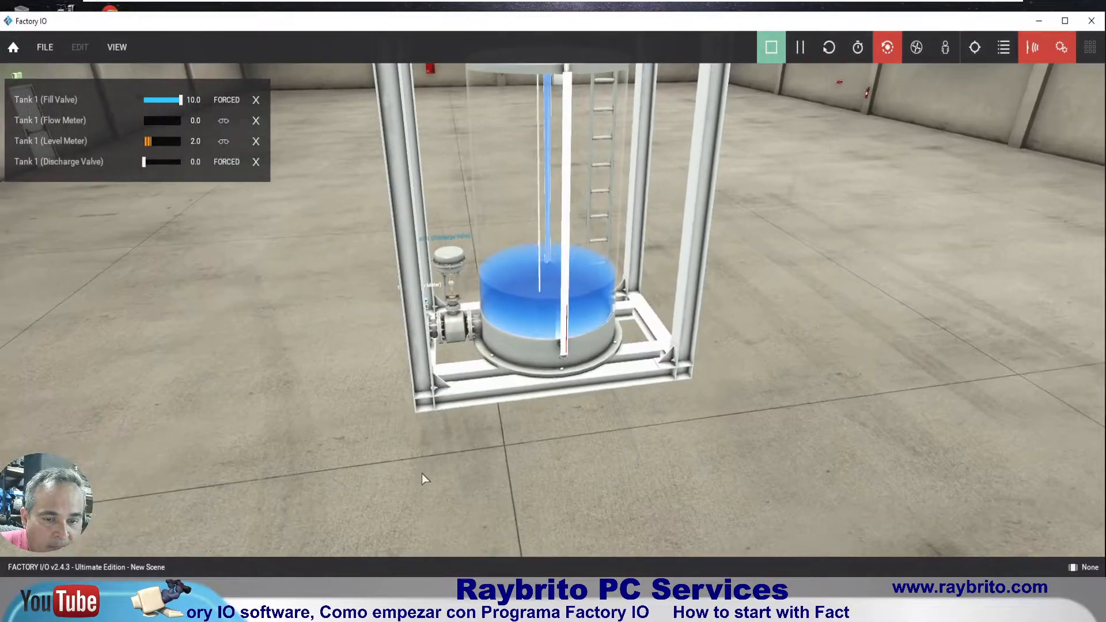
scroll(593, 257, up, 5)
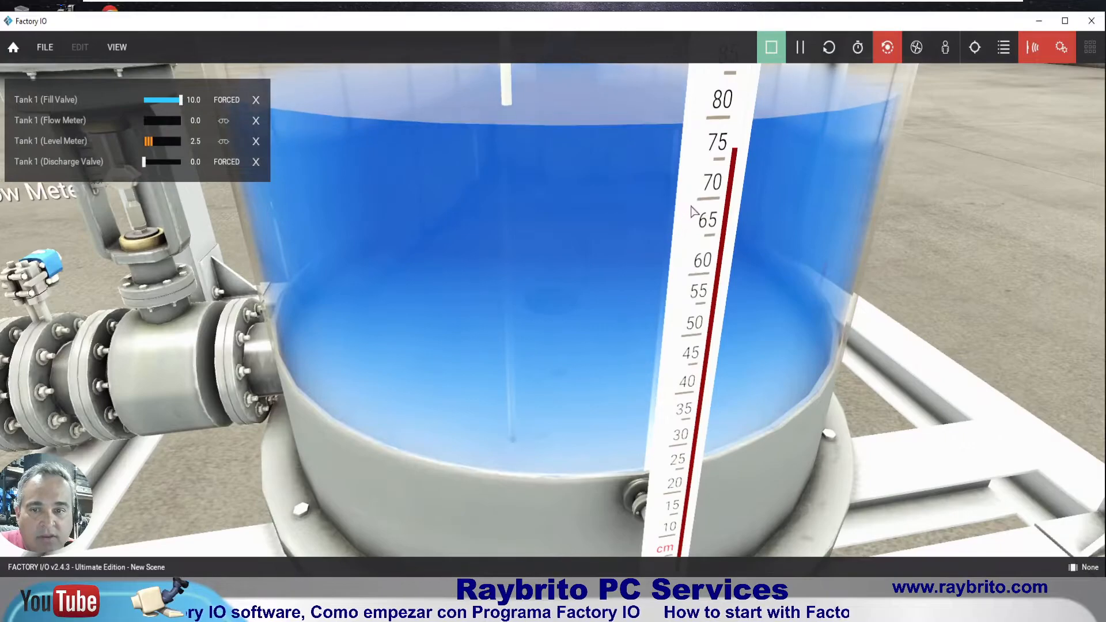
scroll(702, 183, down, 3)
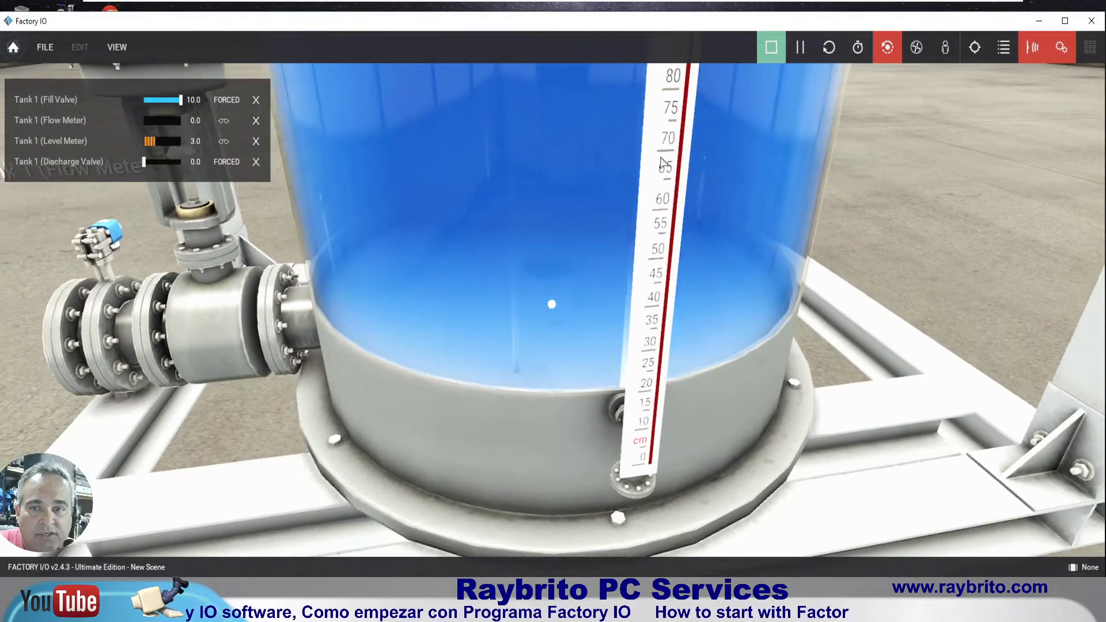
scroll(663, 164, up, 5)
scroll(645, 311, down, 2)
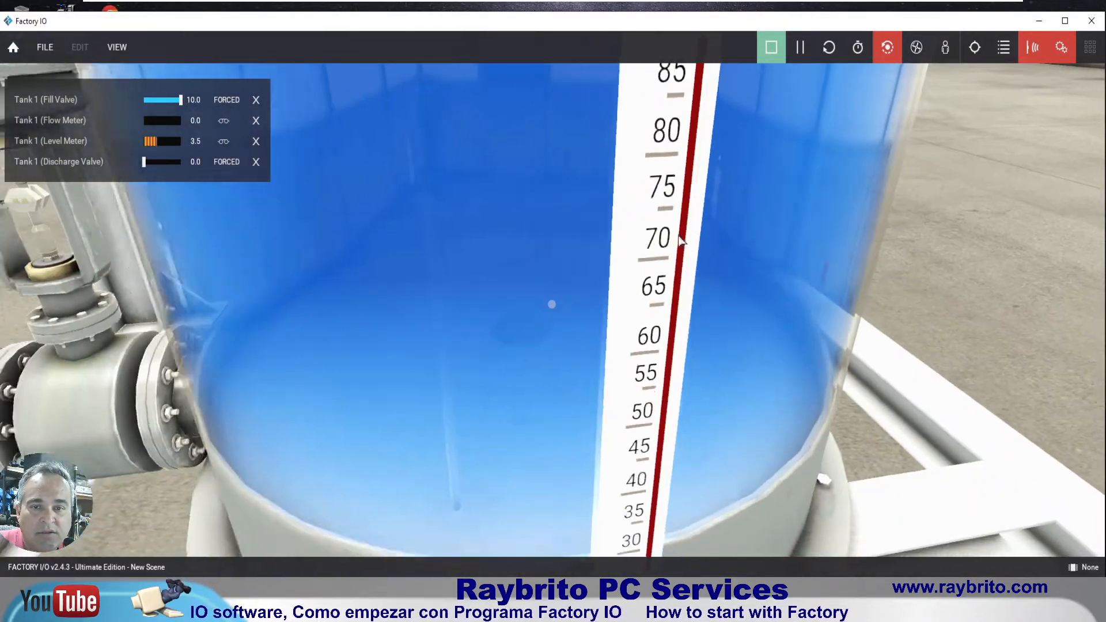
scroll(680, 241, down, 5)
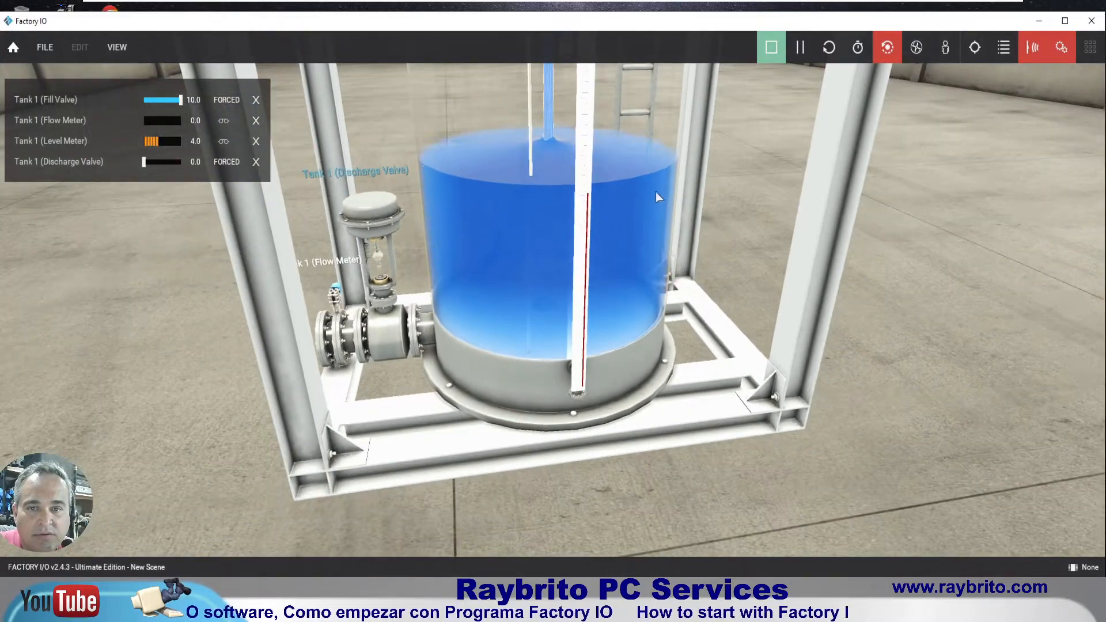
scroll(576, 167, up, 2)
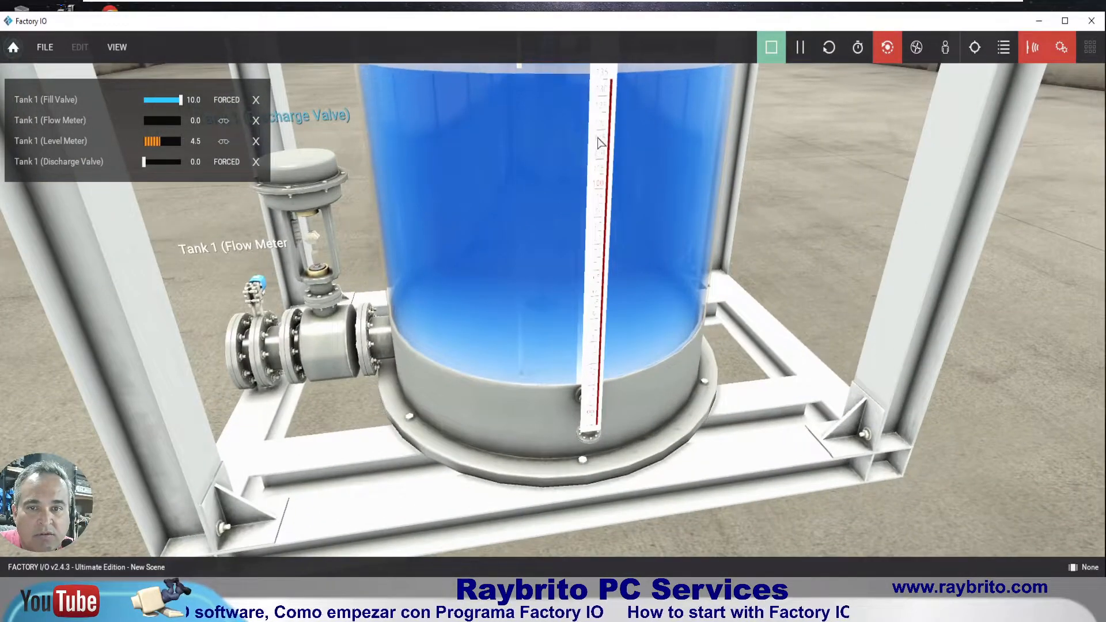
scroll(599, 142, down, 3)
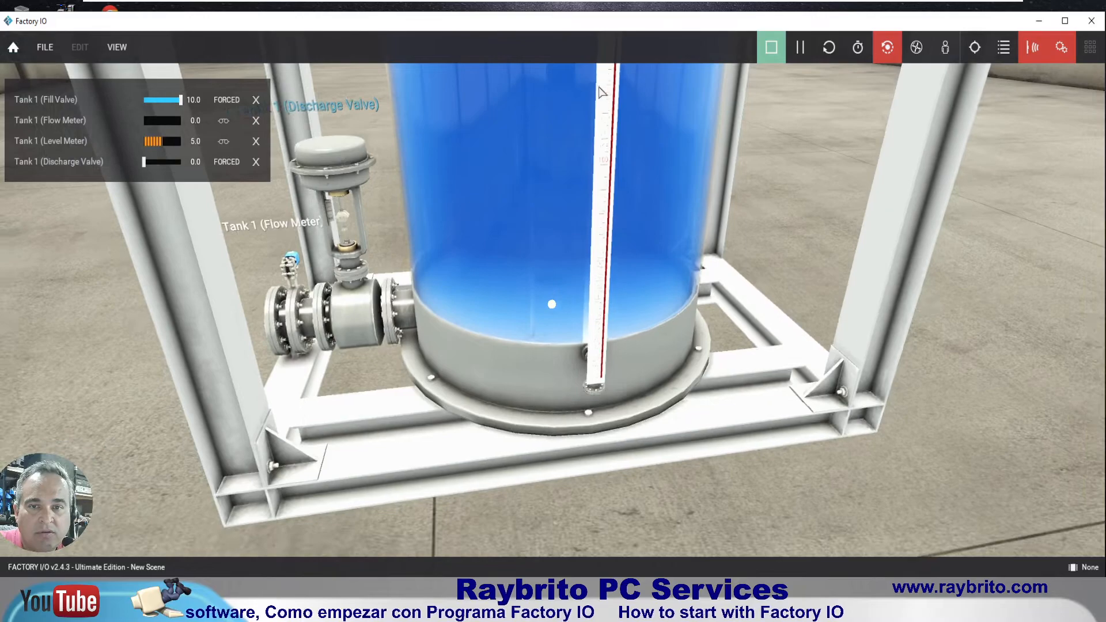
scroll(603, 88, up, 4)
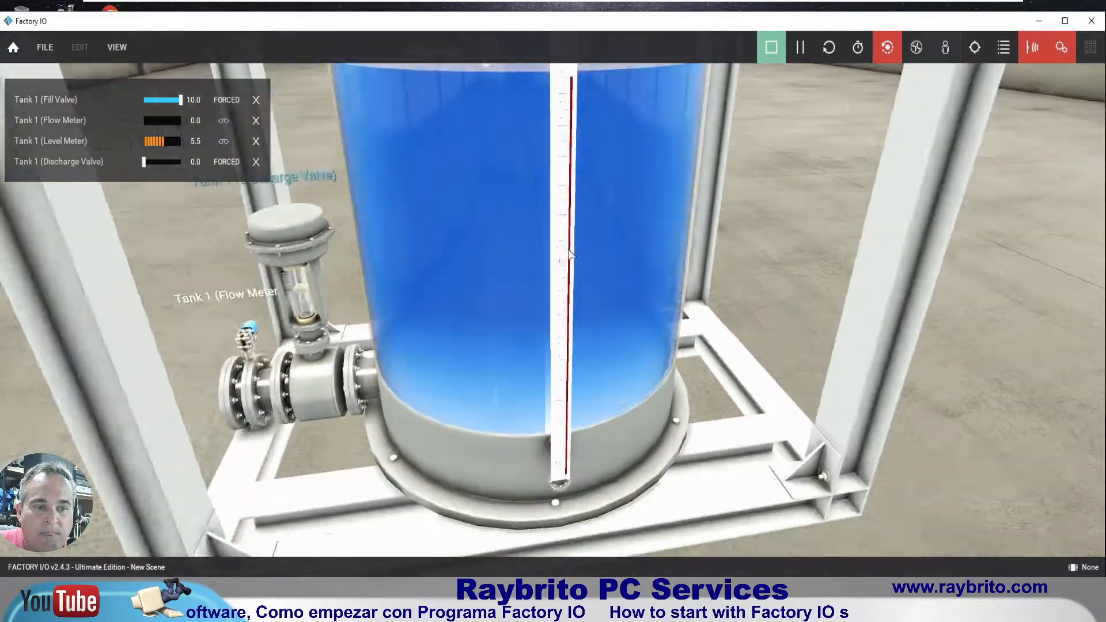
- Reduce the forced fill valve value to 4.1 and force the discharge valve open to 3.1
scroll(569, 252, down, 5)
drag(174, 104, 161, 106)
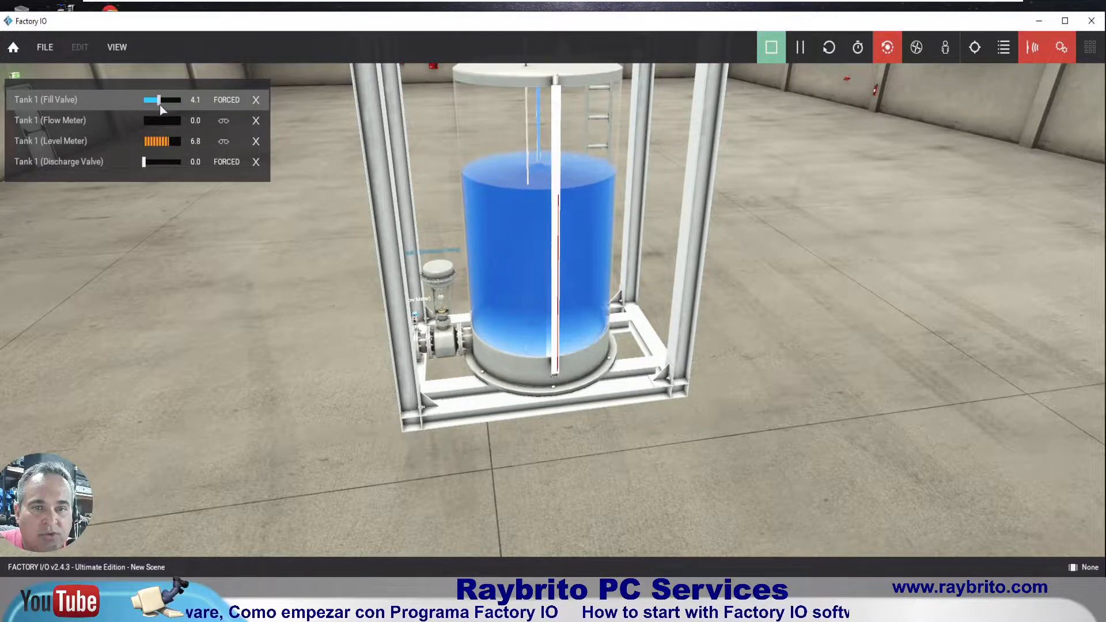
drag(144, 163, 156, 164)
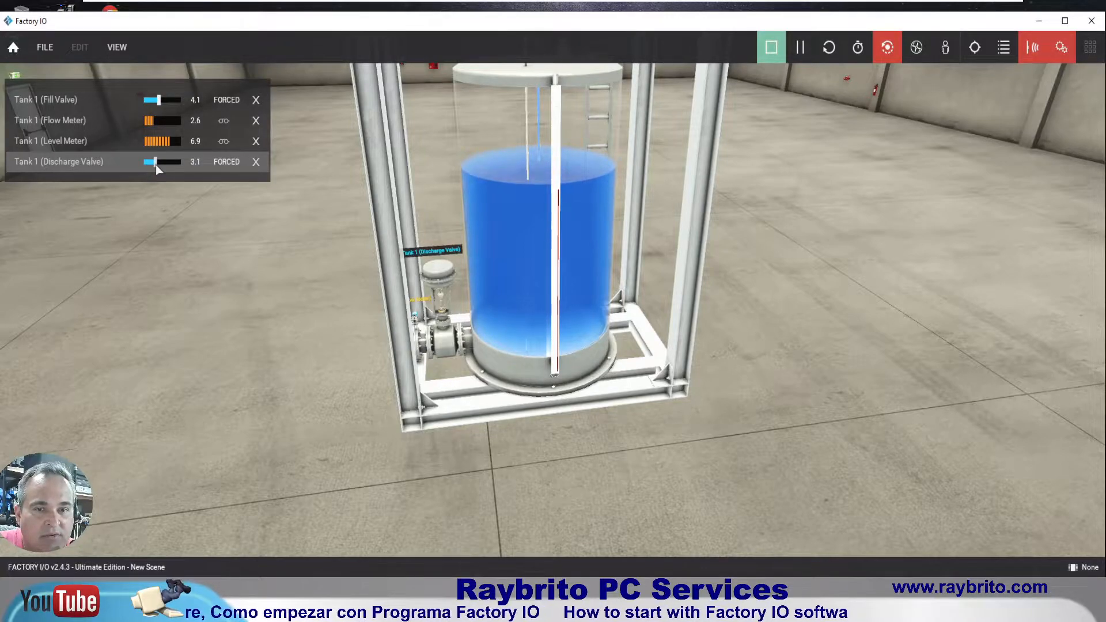
- Examine the tank's level scale up close and compare it with the water surface while both valves are partly open
scroll(556, 199, up, 10)
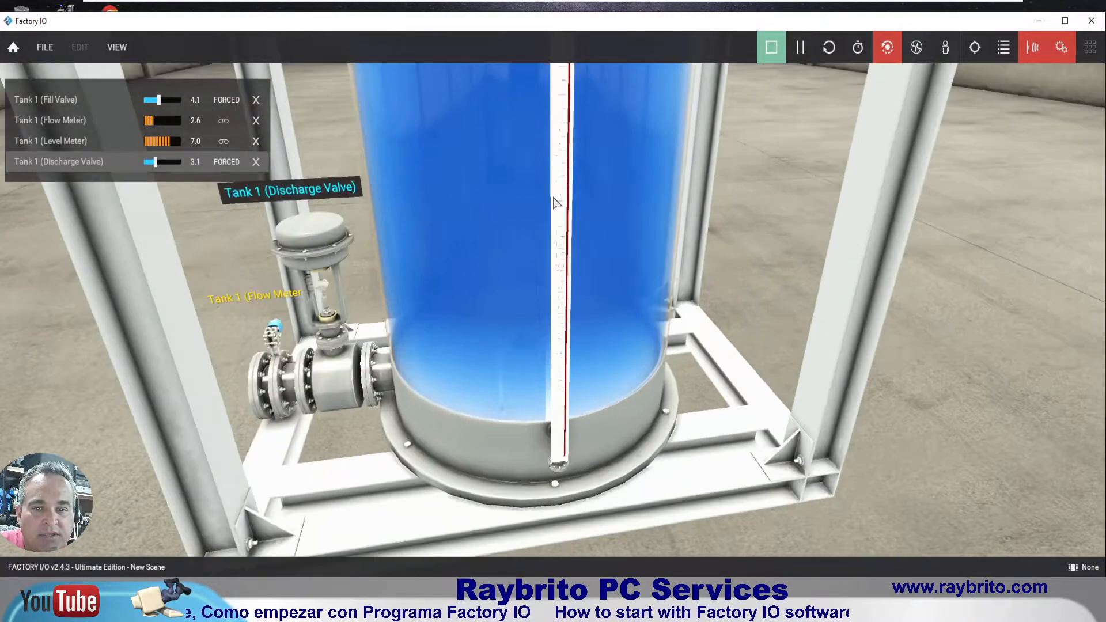
scroll(556, 203, up, 3)
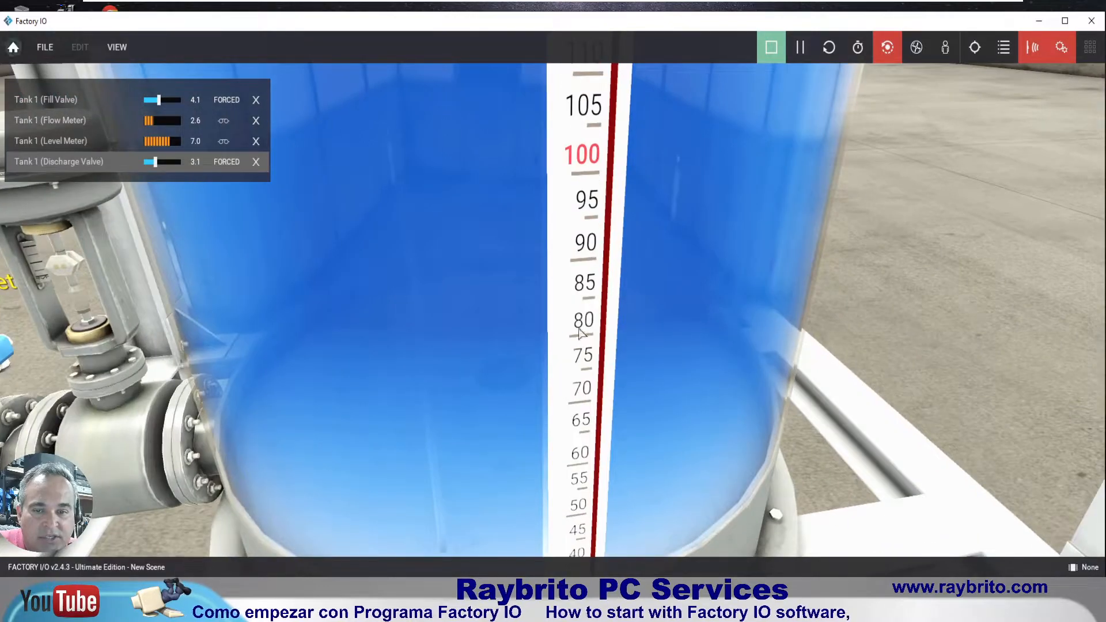
scroll(579, 337, down, 8)
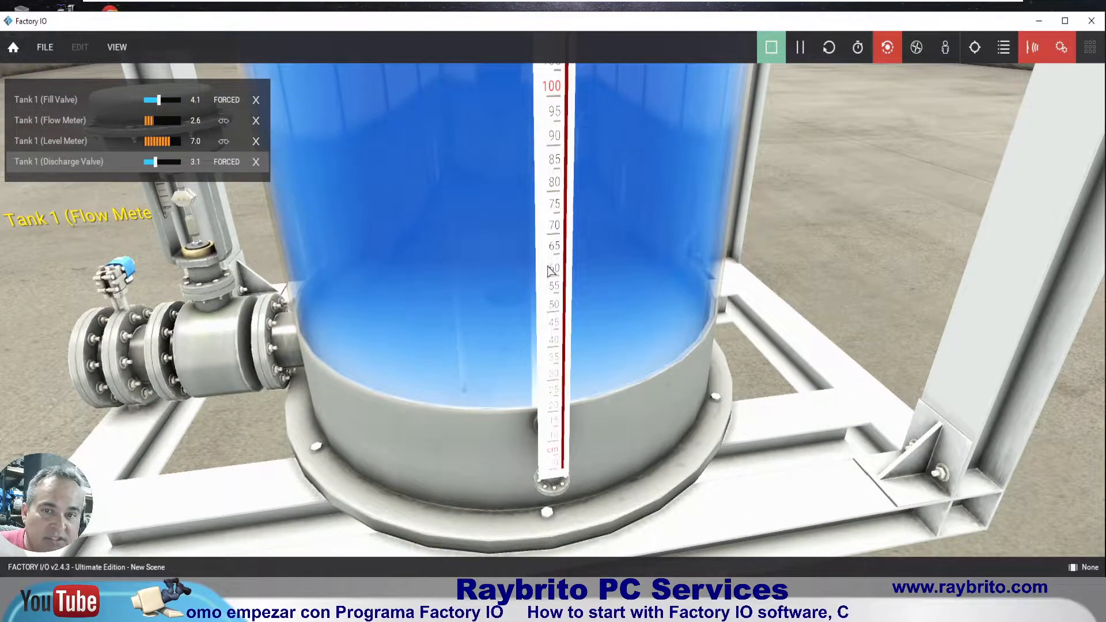
scroll(553, 265, down, 4)
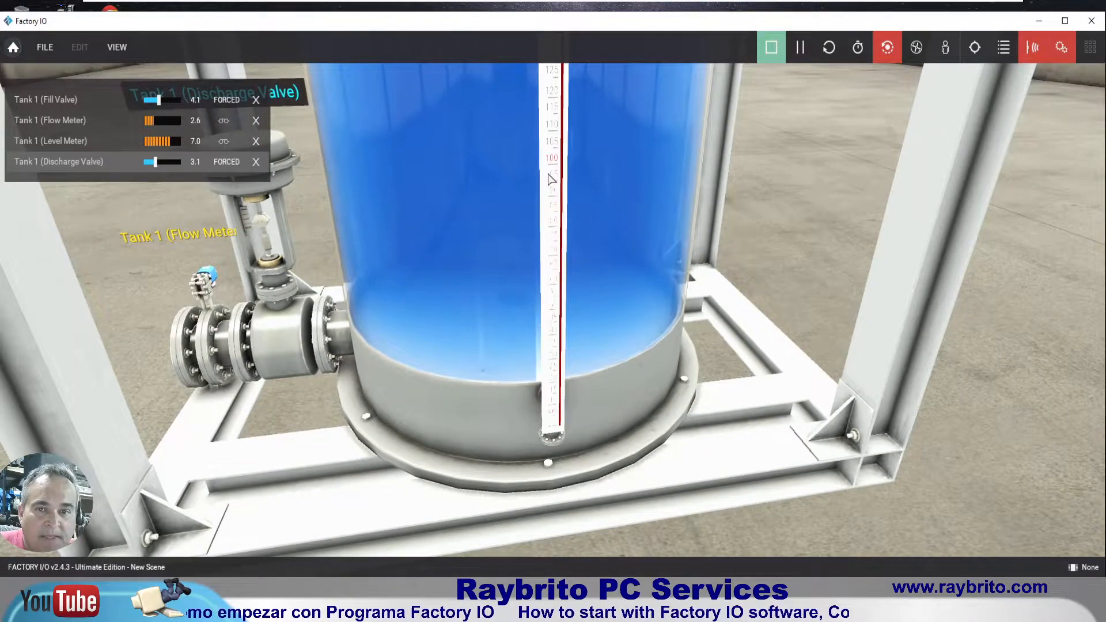
scroll(549, 219, up, 5)
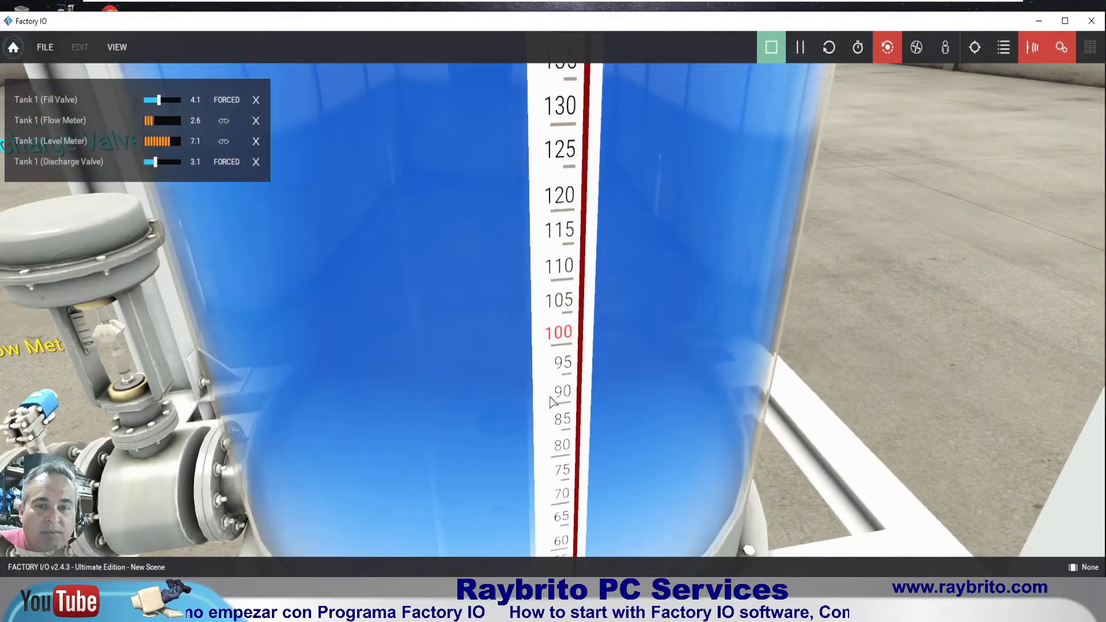
scroll(546, 322, down, 5)
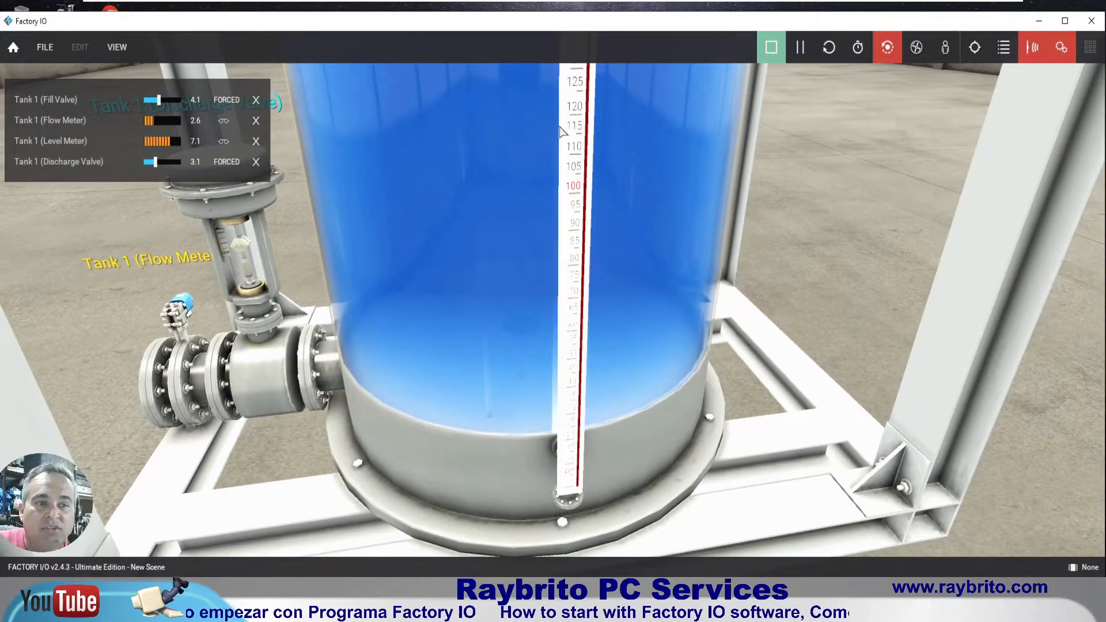
scroll(560, 134, up, 3)
scroll(558, 130, down, 2)
scroll(599, 122, down, 3)
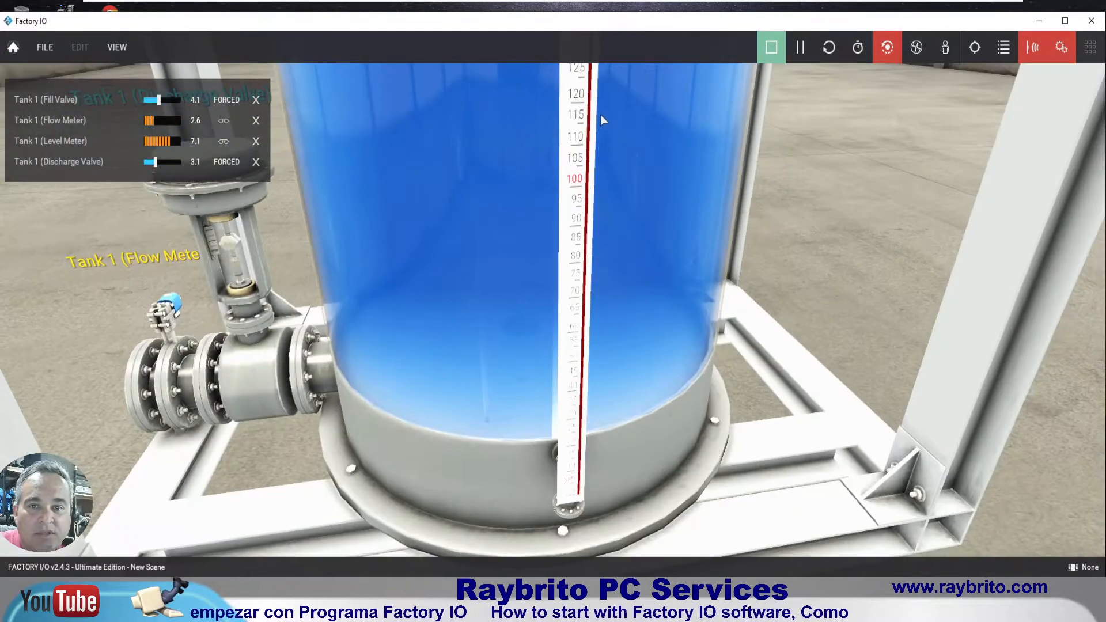
scroll(583, 86, down, 6)
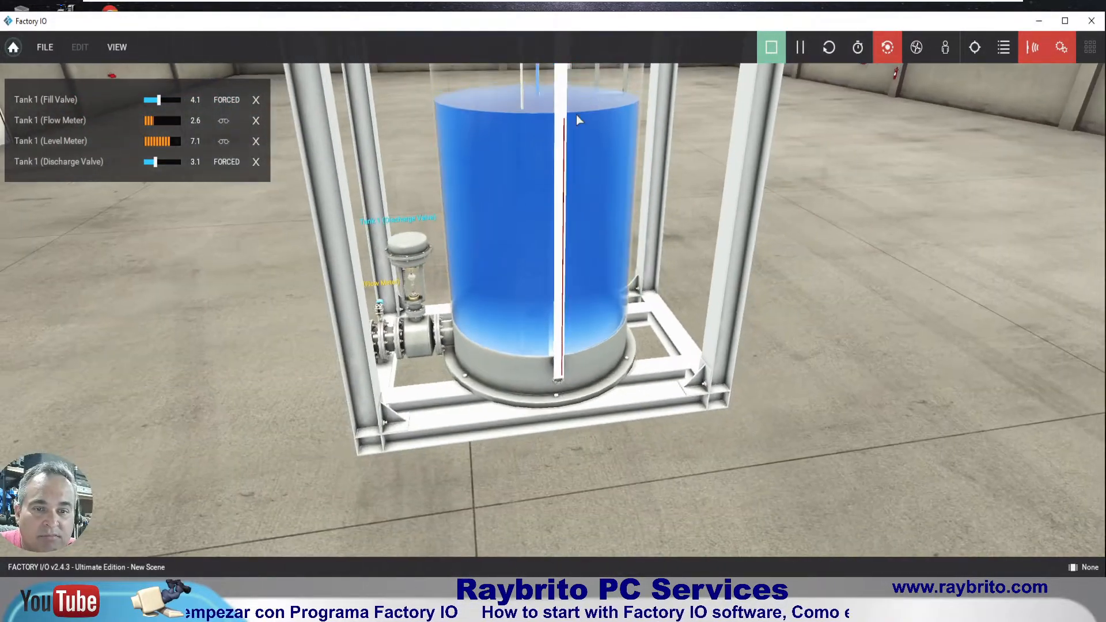
- Focus on the discharge valve and flow meter, force the valve closed to 0.0, and reopen it to 2.7 and finally 4.5
scroll(345, 274, up, 8)
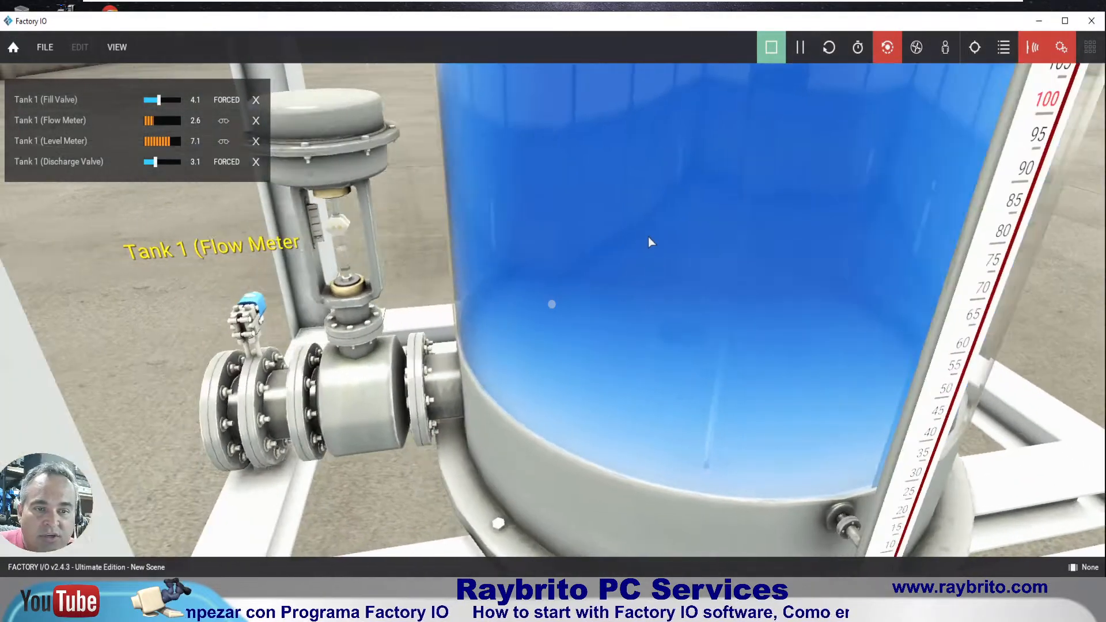
scroll(530, 250, up, 3)
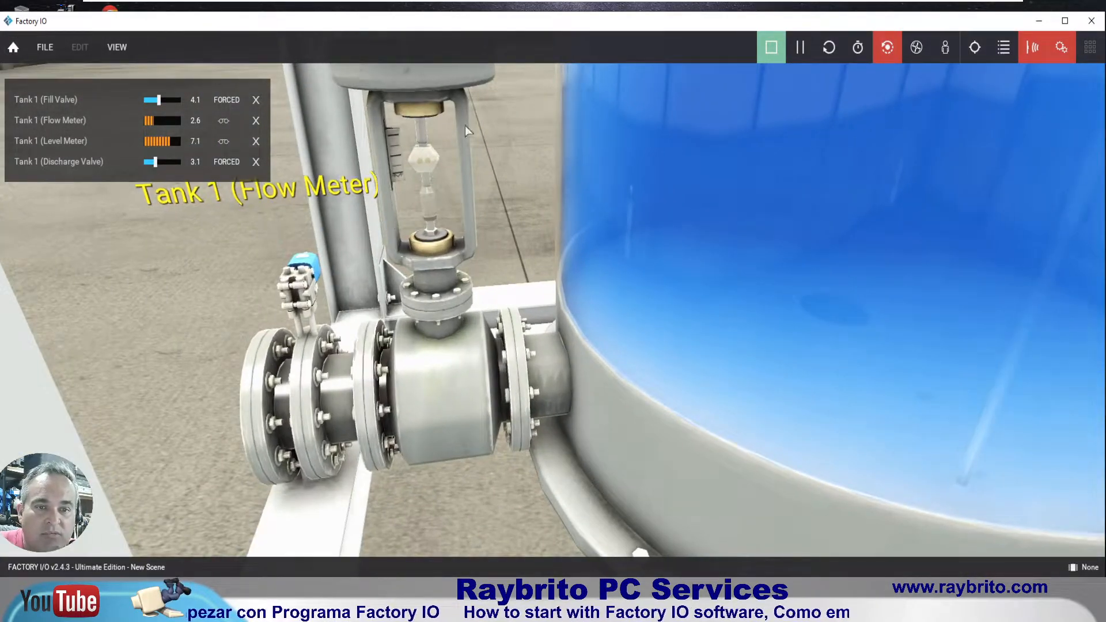
drag(156, 164, 105, 167)
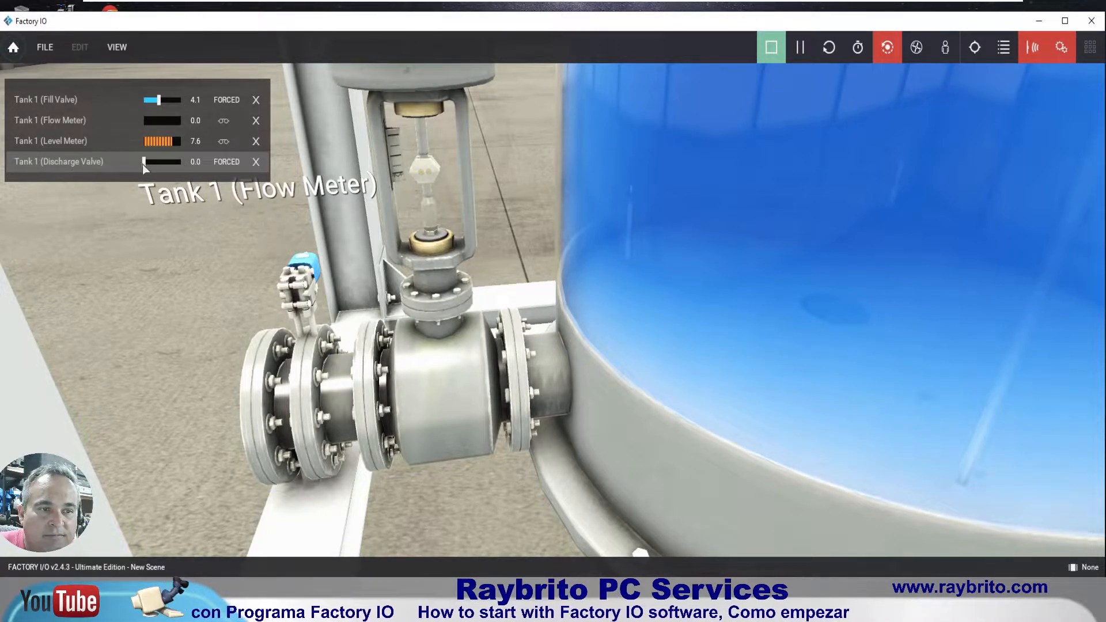
mouse_move(144, 164)
mouse_down()
mouse_move(182, 165)
mouse_move(151, 167)
mouse_up()
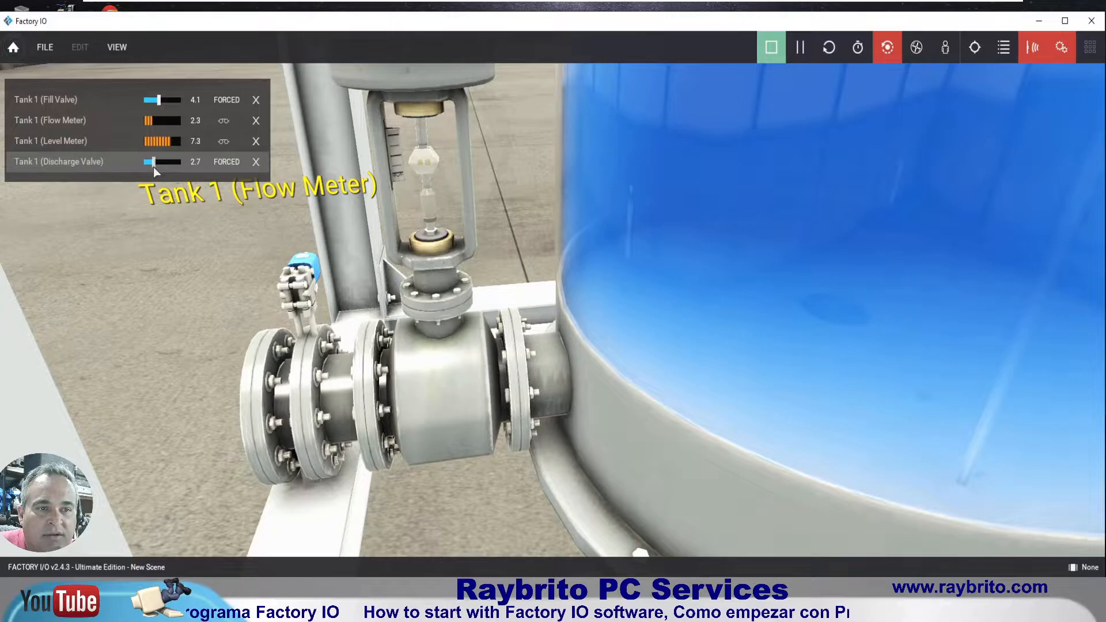
drag(154, 167, 160, 167)
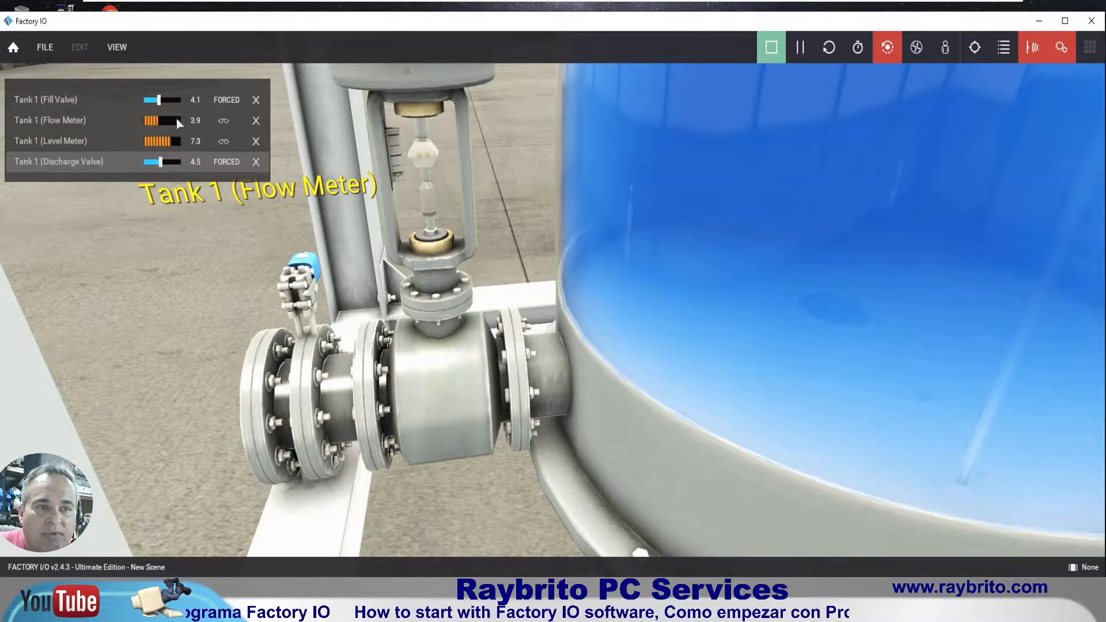
- Inspect the tank's water surface and level scale with the discharge valve forced to 4.5
scroll(528, 215, down, 3)
scroll(857, 276, down, 2)
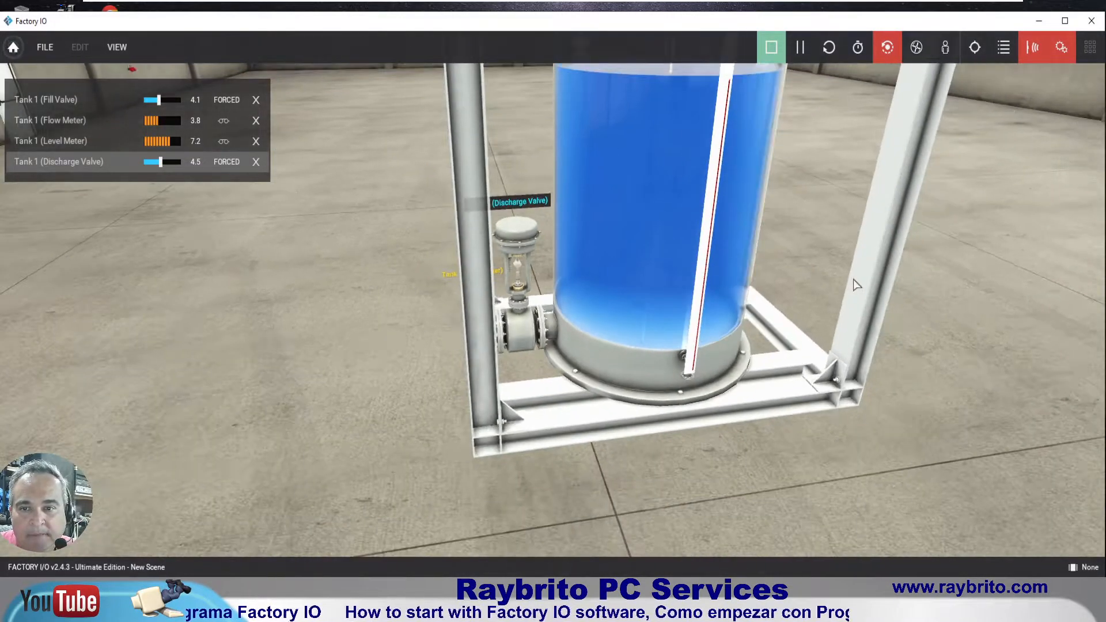
scroll(851, 281, down, 2)
scroll(724, 177, down, 1)
scroll(659, 124, up, 2)
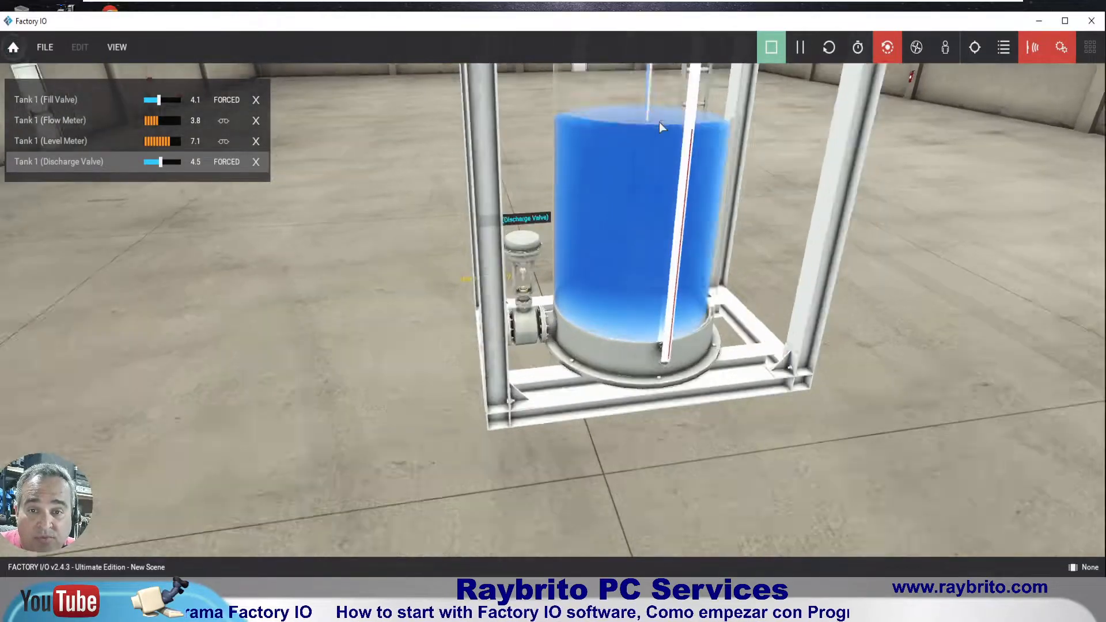
scroll(660, 123, up, 2)
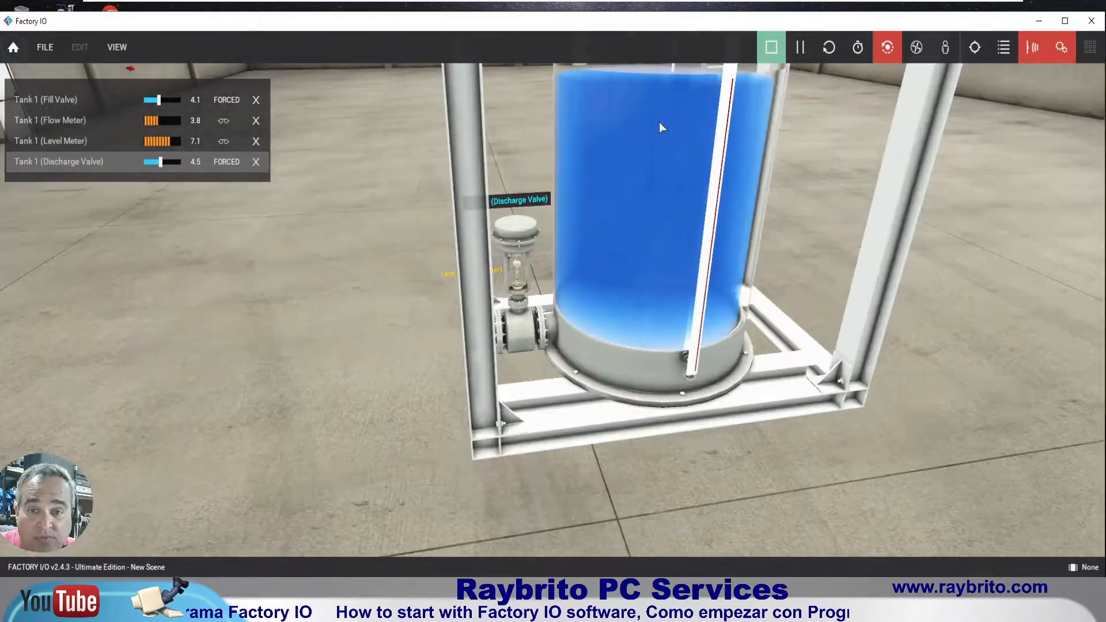
scroll(676, 282, up, 3)
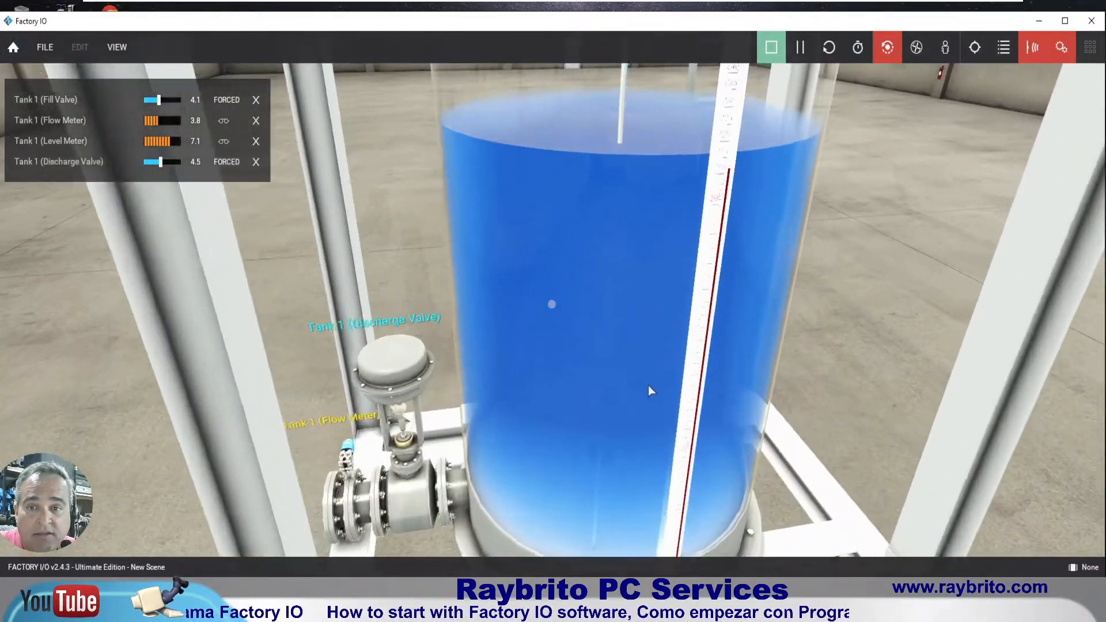
- Reduce the forced discharge valve value to 3.3 and examine the level scale around the tank's water surface
right_drag(648, 386, 587, 271)
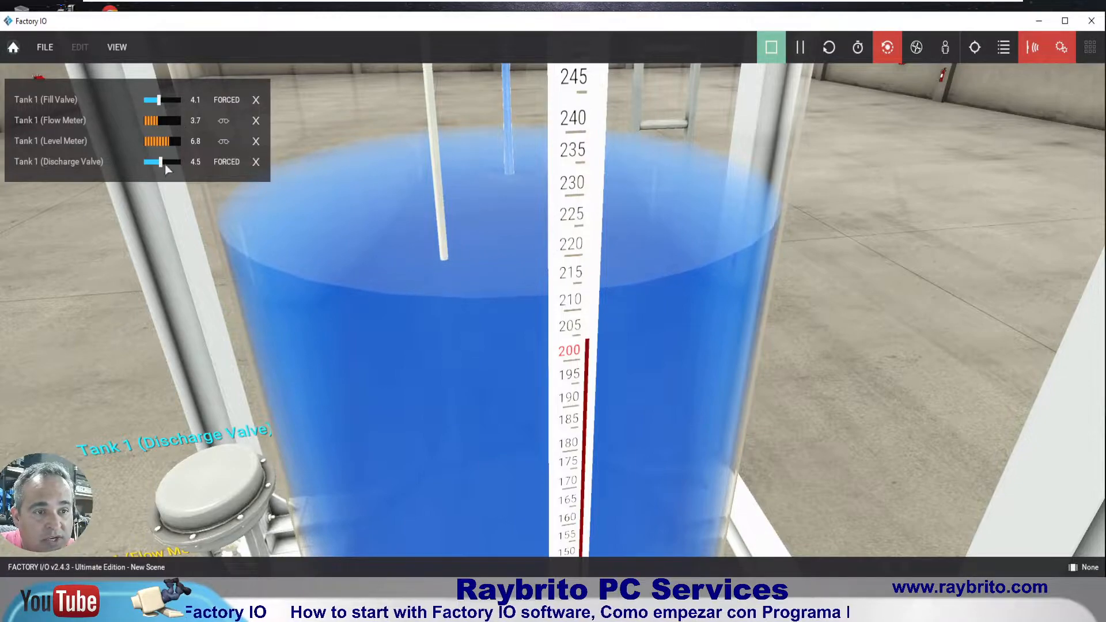
drag(160, 163, 157, 165)
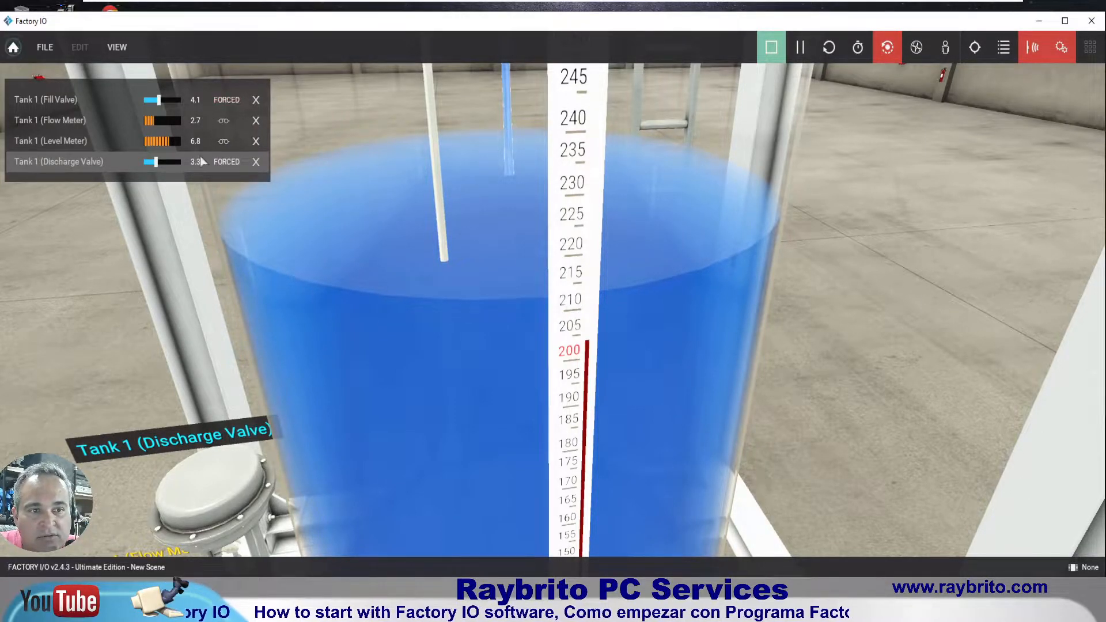
middle_drag(576, 204, 510, 170)
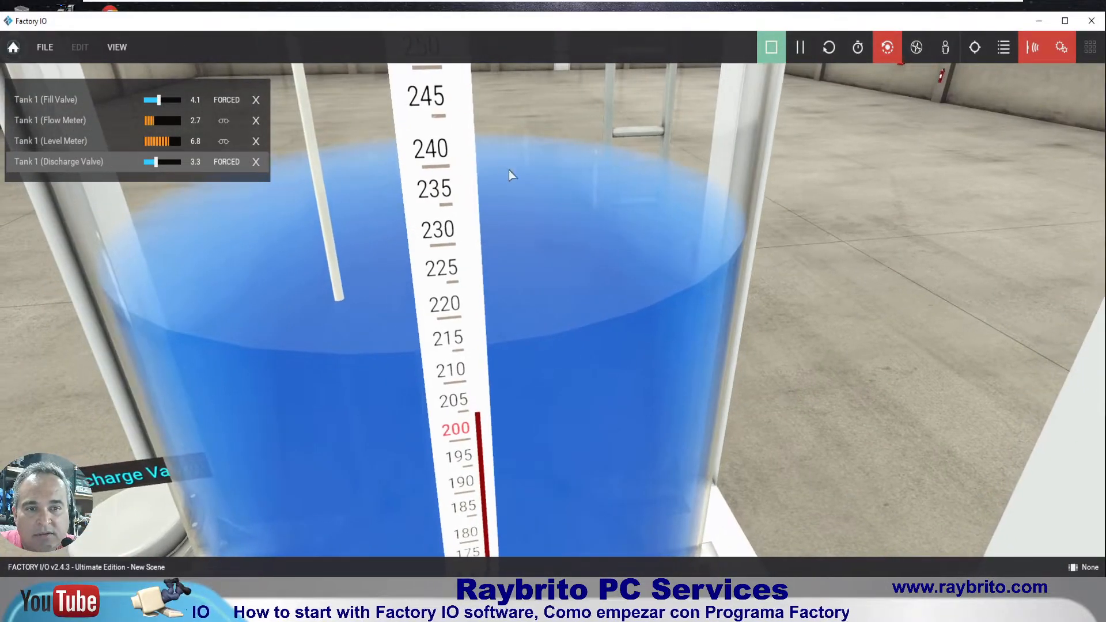
scroll(472, 171, down, 4)
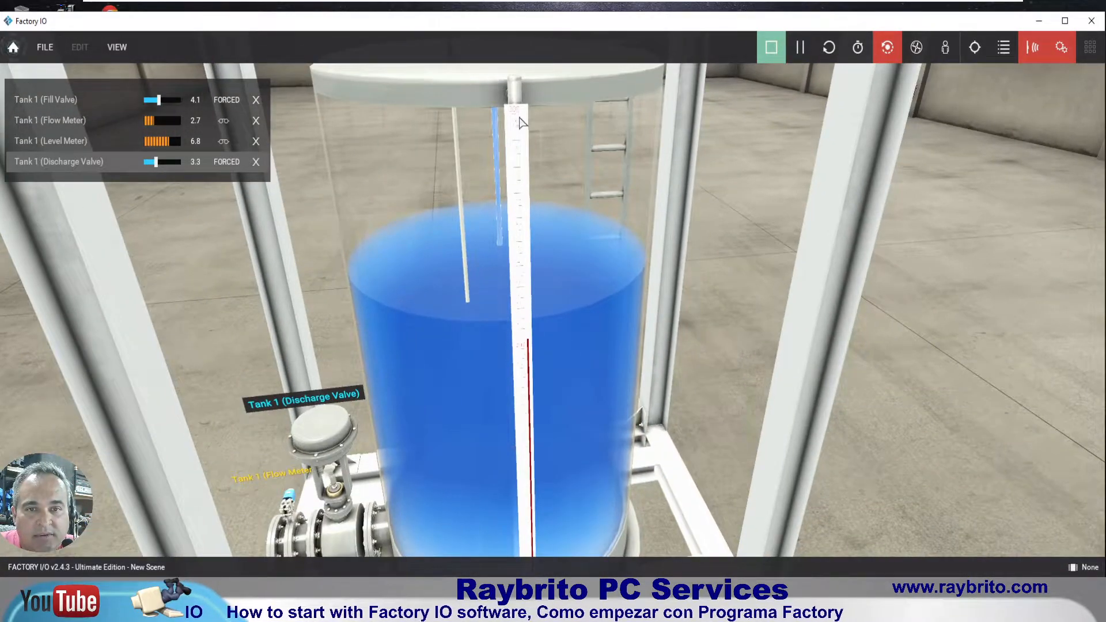
scroll(519, 117, up, 4)
mouse_move(461, 119)
middle_down()
mouse_move(518, 222)
mouse_move(469, 132)
mouse_move(453, 126)
mouse_move(474, 116)
middle_up()
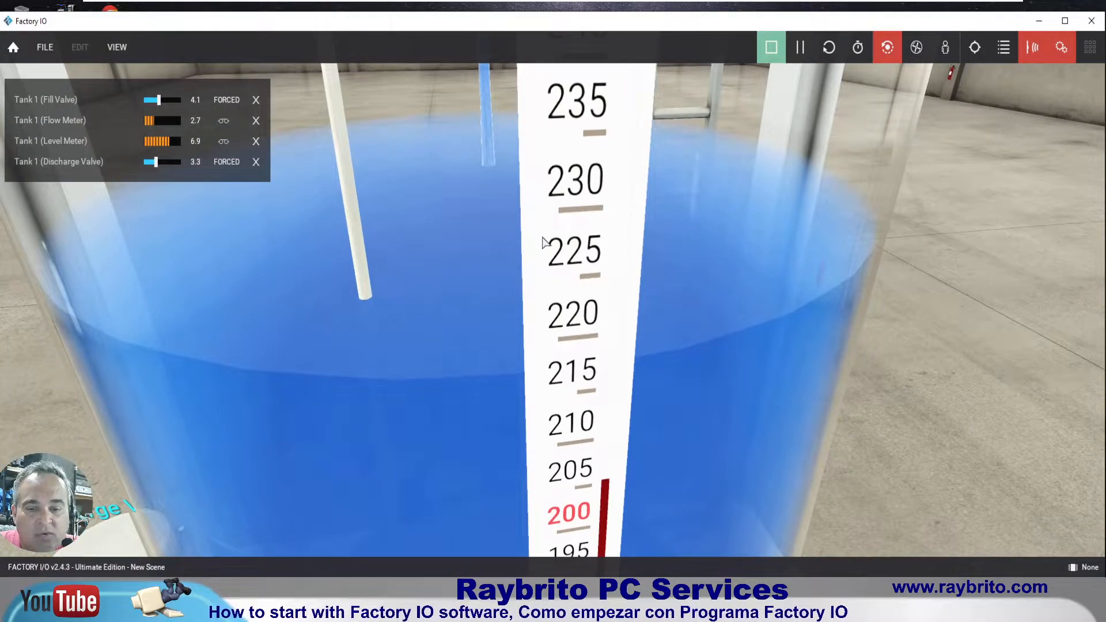
scroll(560, 245, down, 4)
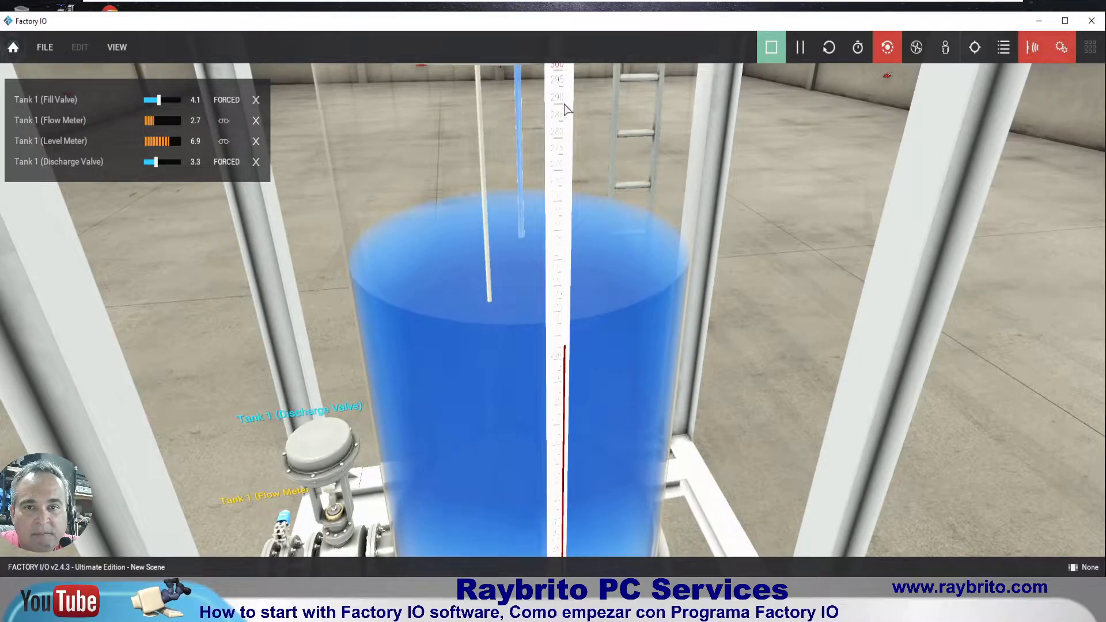
- Focus on the fill valve's stem indicator, force the valve fully open to 10.0, and close it to 0.0
scroll(589, 115, down, 4)
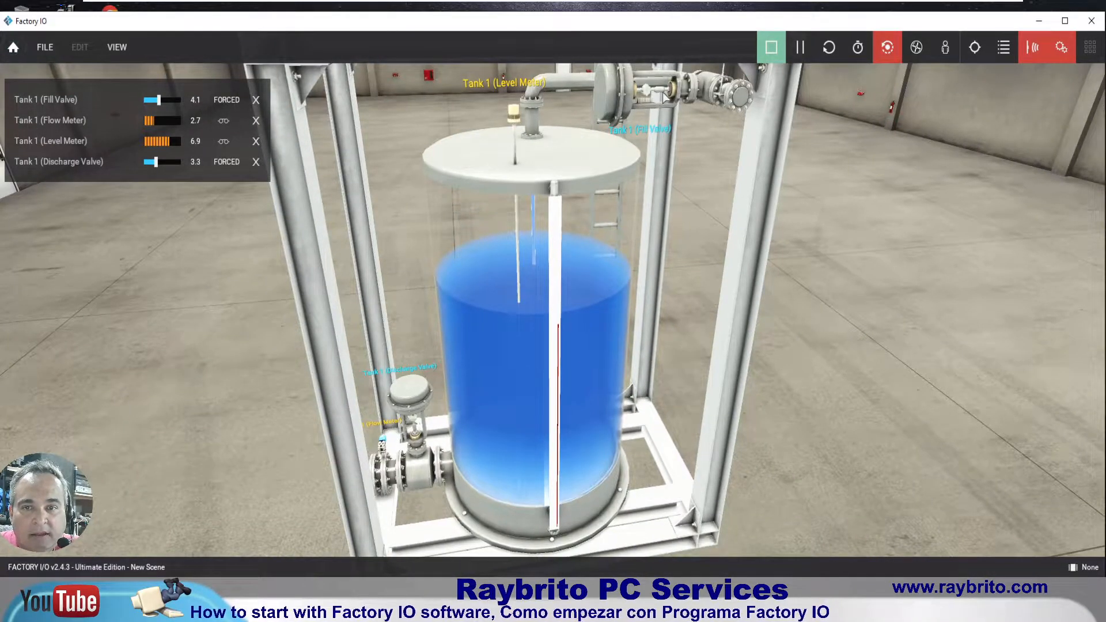
double_click(648, 92)
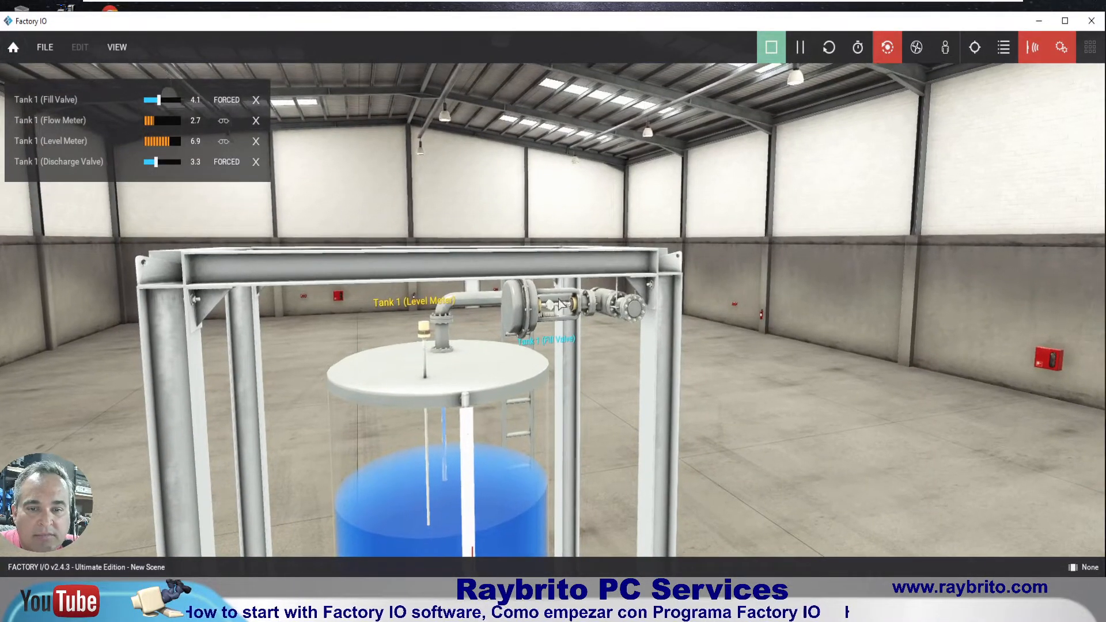
scroll(559, 301, up, 5)
scroll(562, 305, up, 1)
scroll(562, 306, down, 2)
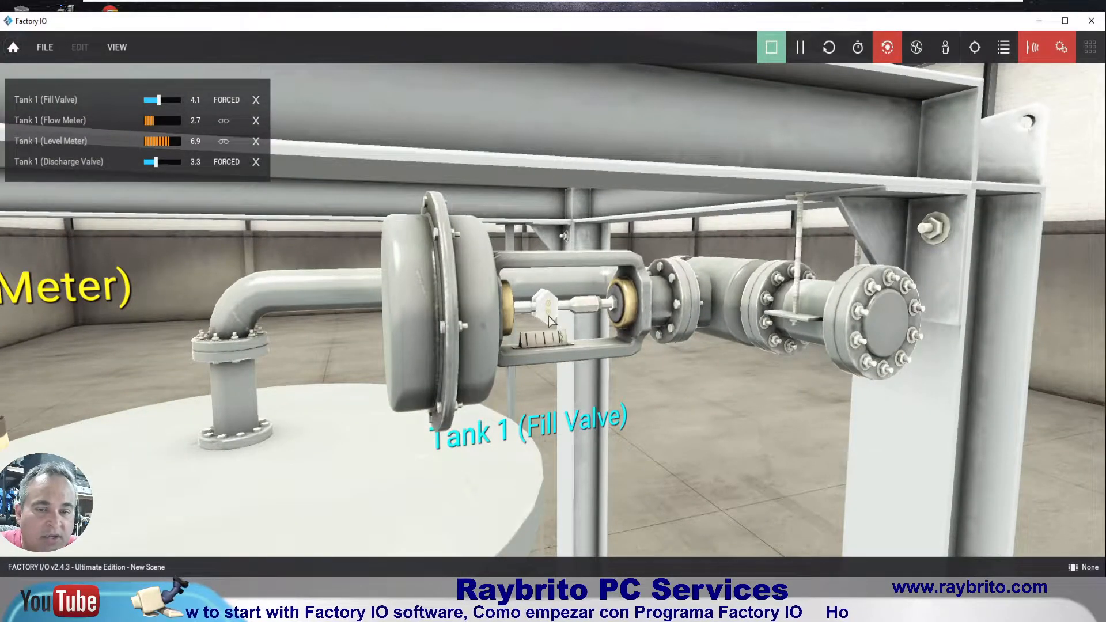
double_click(549, 315)
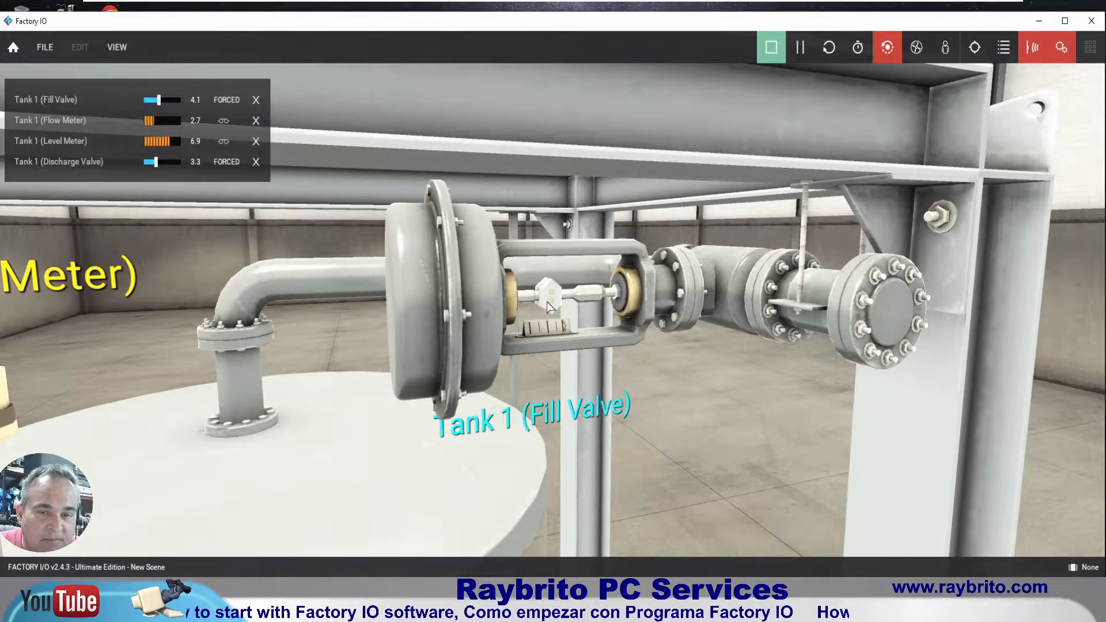
scroll(548, 303, up, 2)
drag(158, 103, 182, 101)
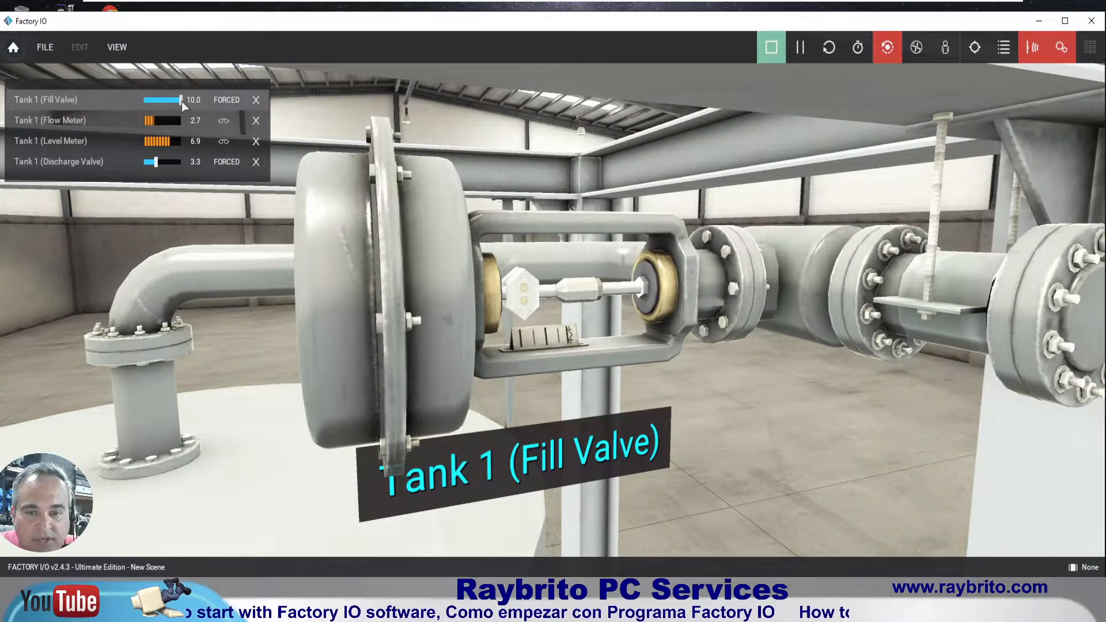
drag(194, 105, 114, 107)
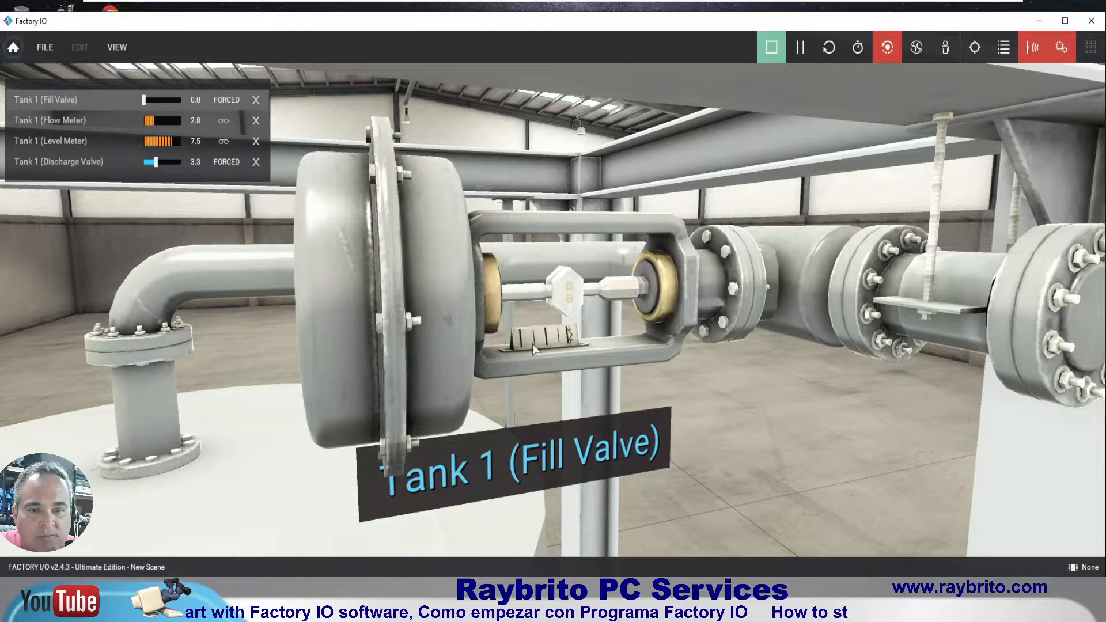
- Examine the tank's level scale and water surface while the fill valve is closed and the tank drains
scroll(531, 344, down, 5)
scroll(539, 325, down, 2)
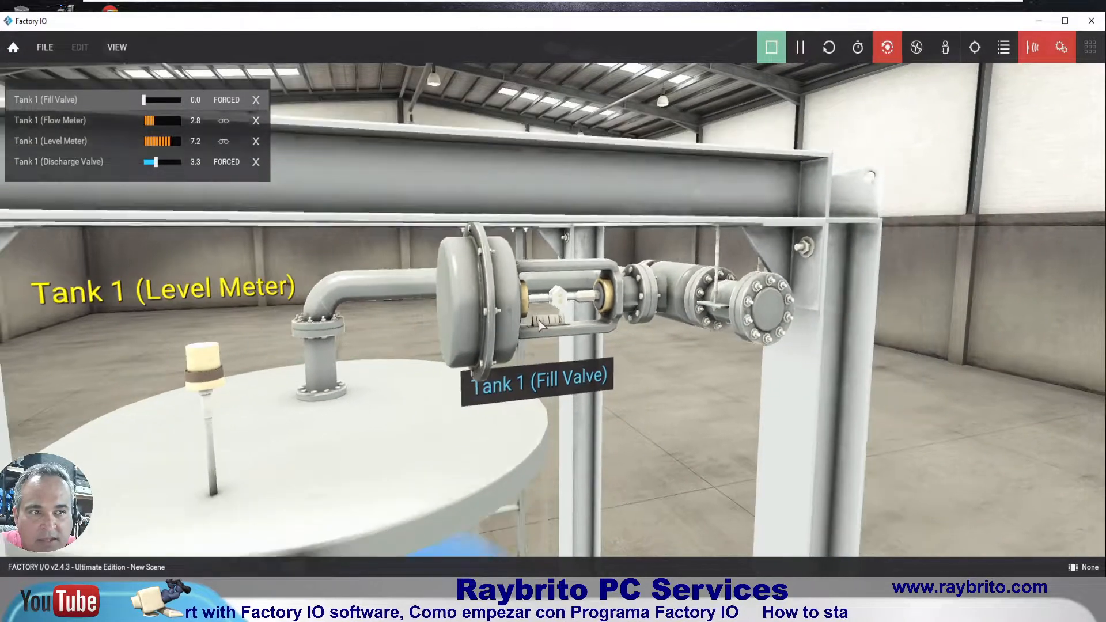
scroll(540, 324, down, 1)
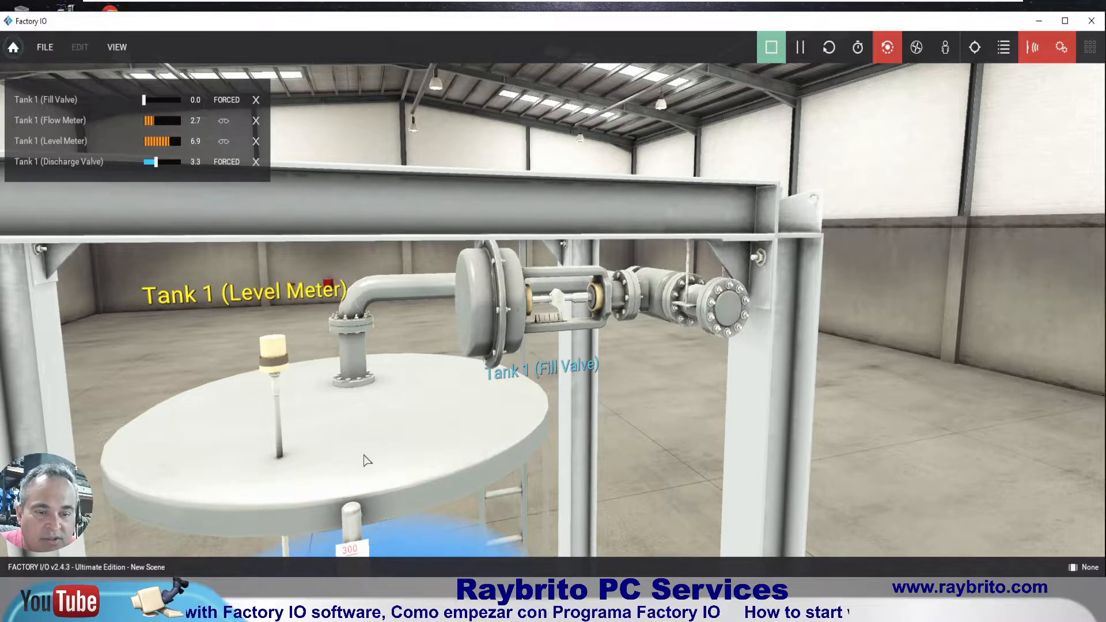
scroll(380, 459, down, 2)
scroll(424, 504, up, 4)
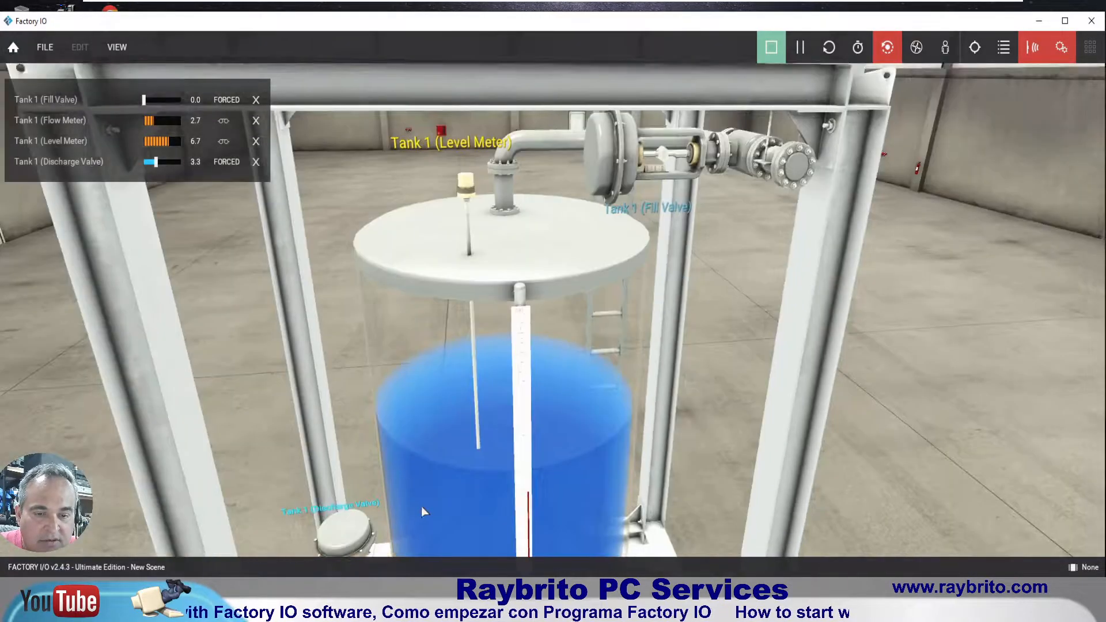
scroll(551, 334, up, 5)
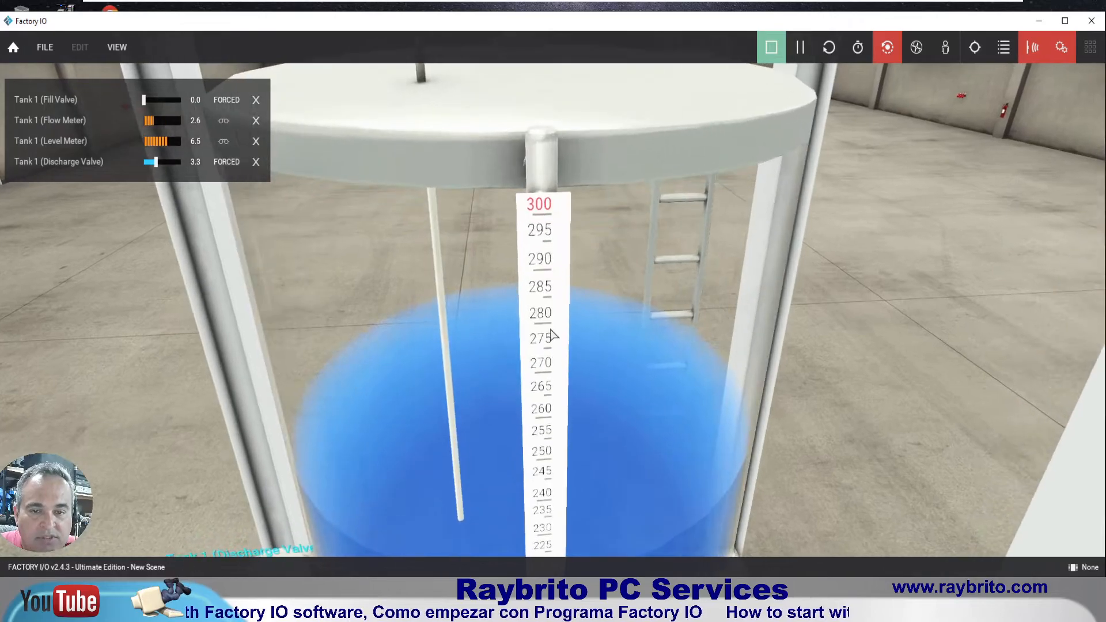
scroll(551, 336, down, 6)
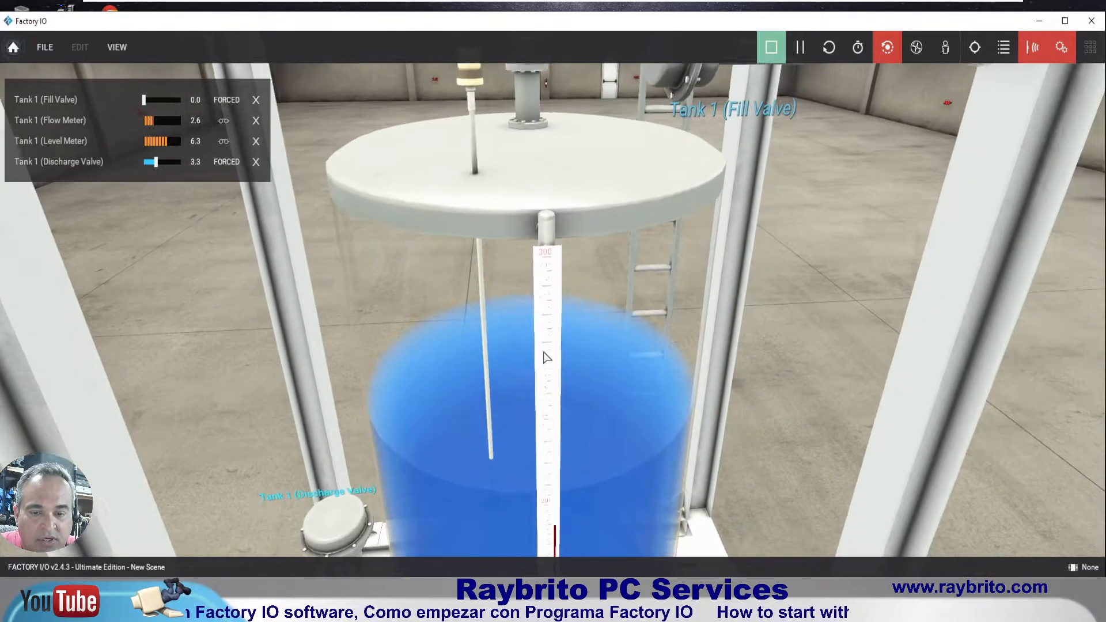
- Focus on the discharge valve's stem beside the flow meter and force the valve fully open to 10.0
scroll(450, 454, up, 3)
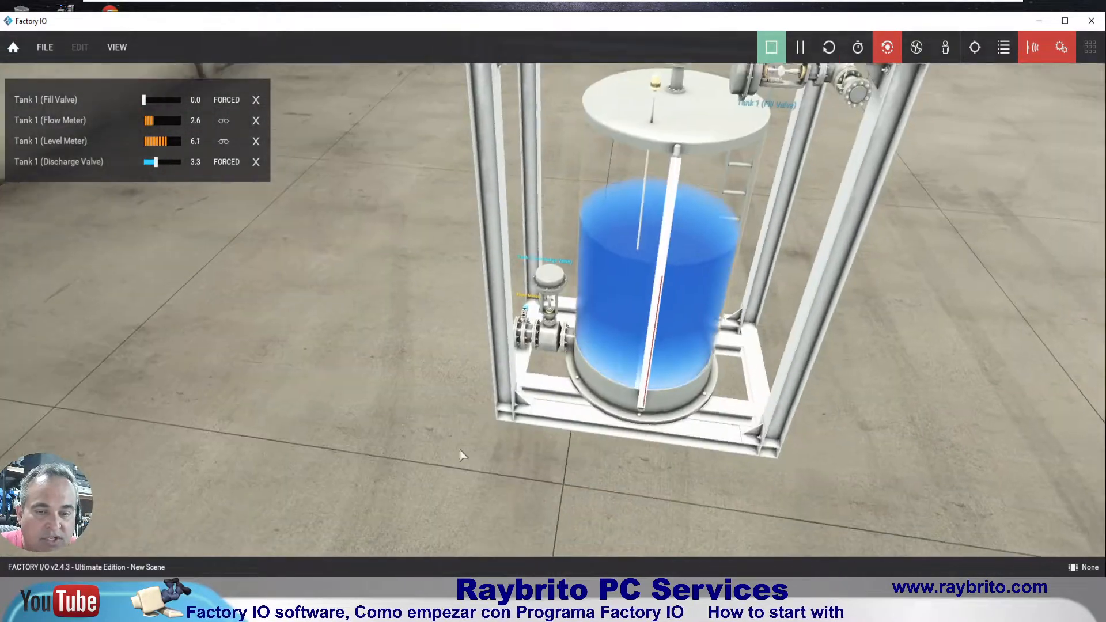
scroll(557, 311, up, 6)
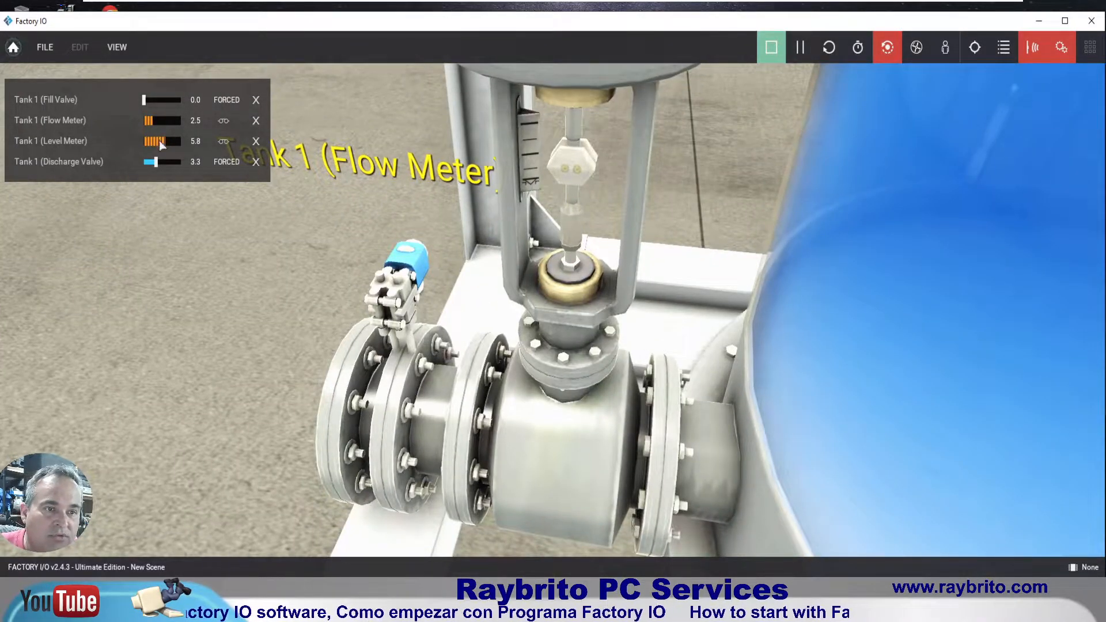
drag(155, 162, 191, 167)
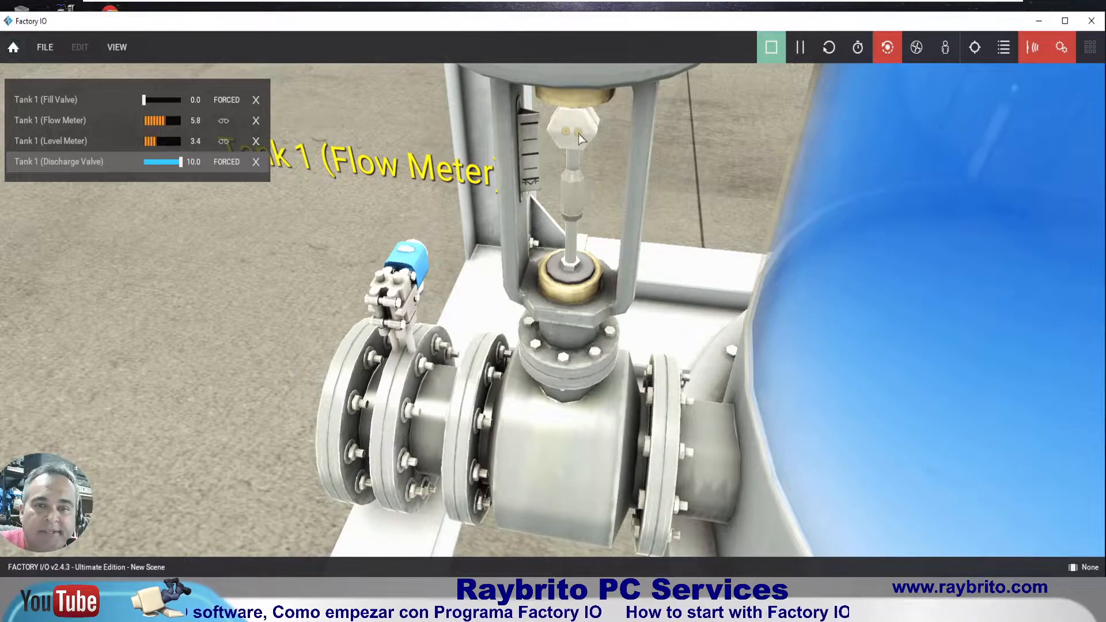
- With the discharge valve and water surface in view, force the fill valve to 10.0, back to 0.0, and again to 10.0
scroll(674, 337, down, 5)
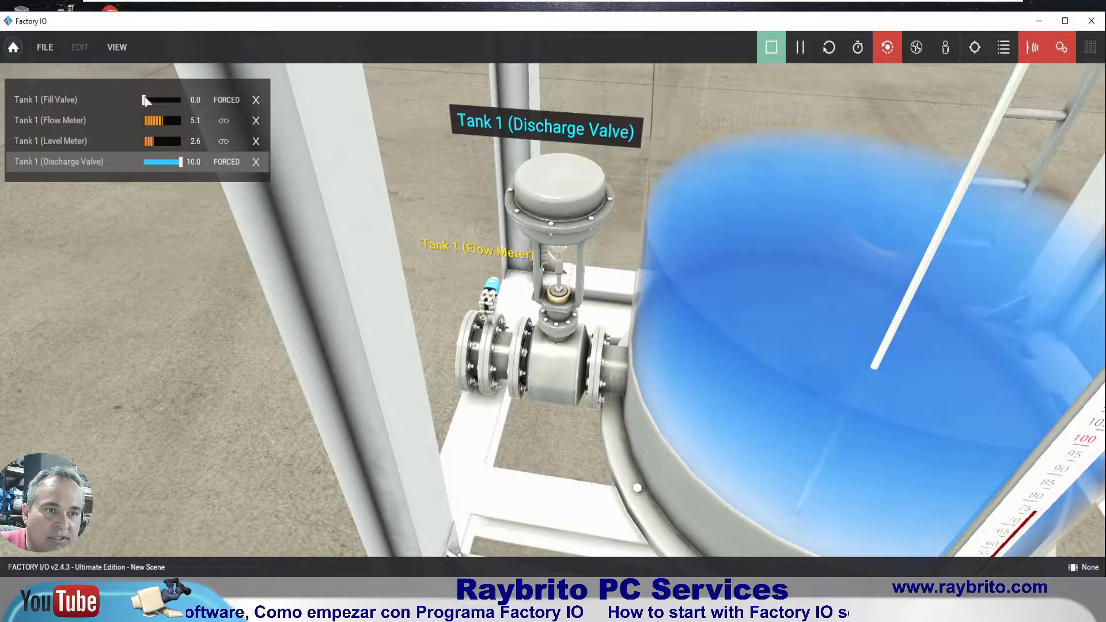
drag(162, 100, 187, 101)
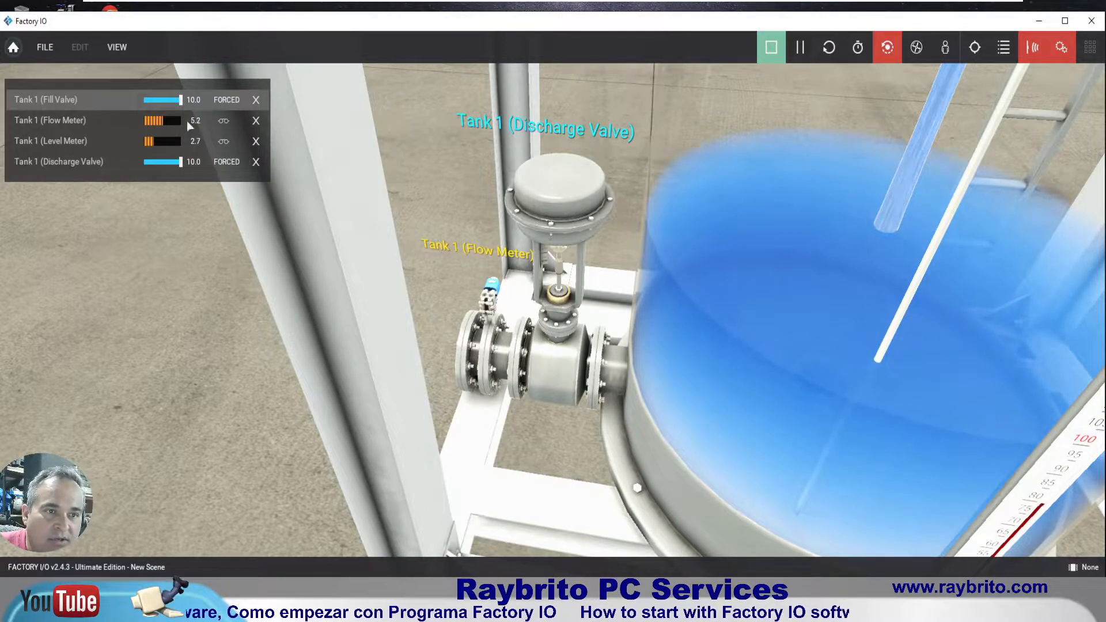
drag(180, 101, 136, 108)
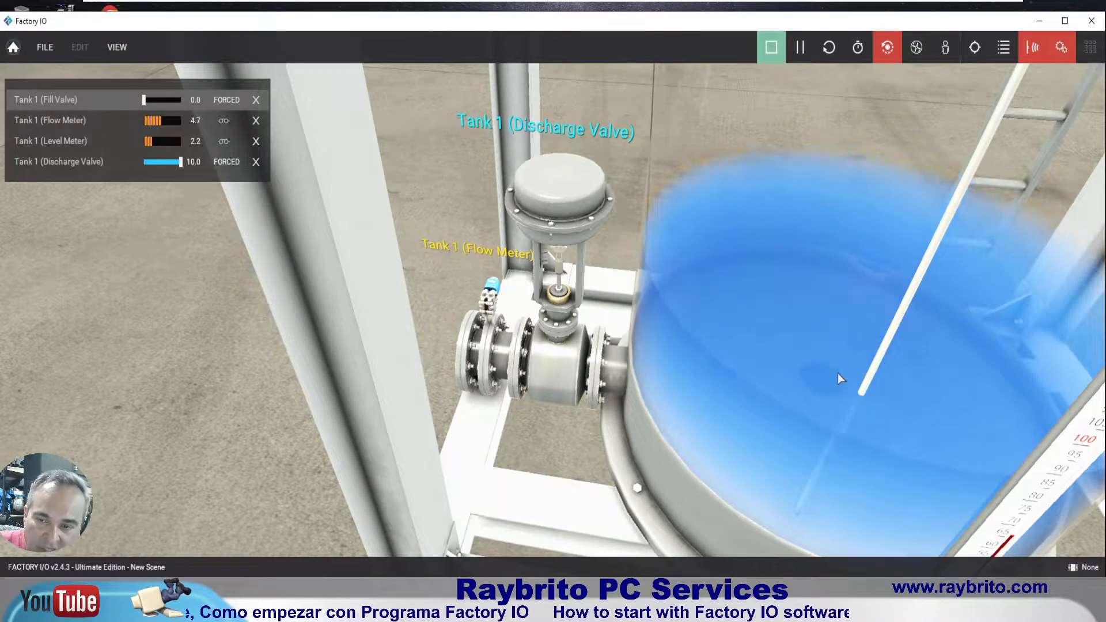
drag(142, 104, 204, 109)
- Inspect the filling tank from above and the fill valve's position indicator up close with both valves fully open
scroll(867, 271, down, 5)
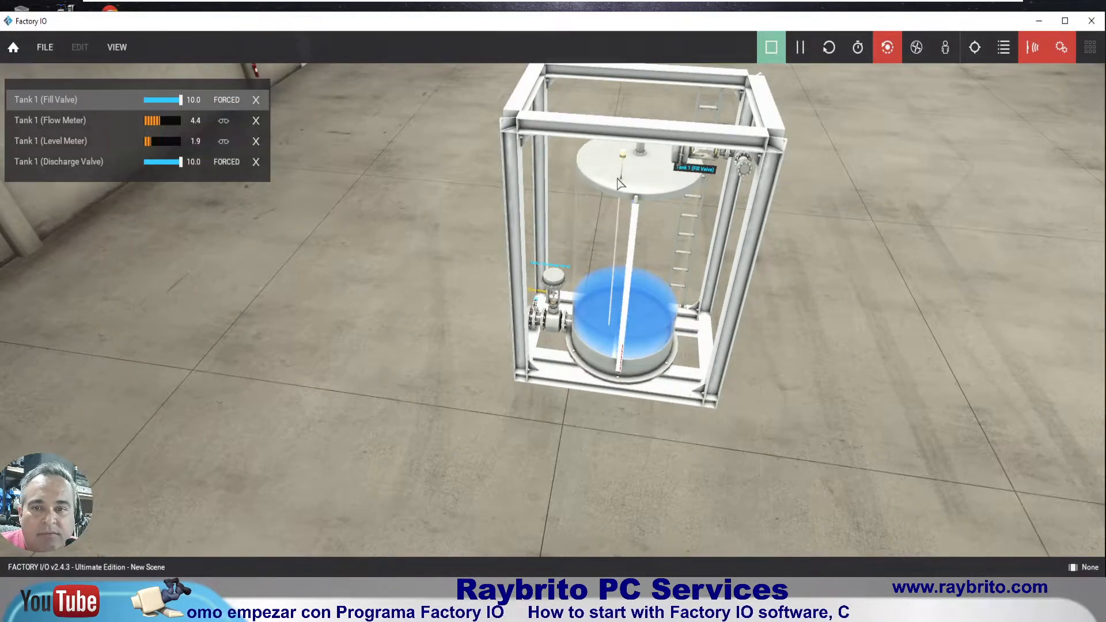
middle_drag(617, 178, 658, 270)
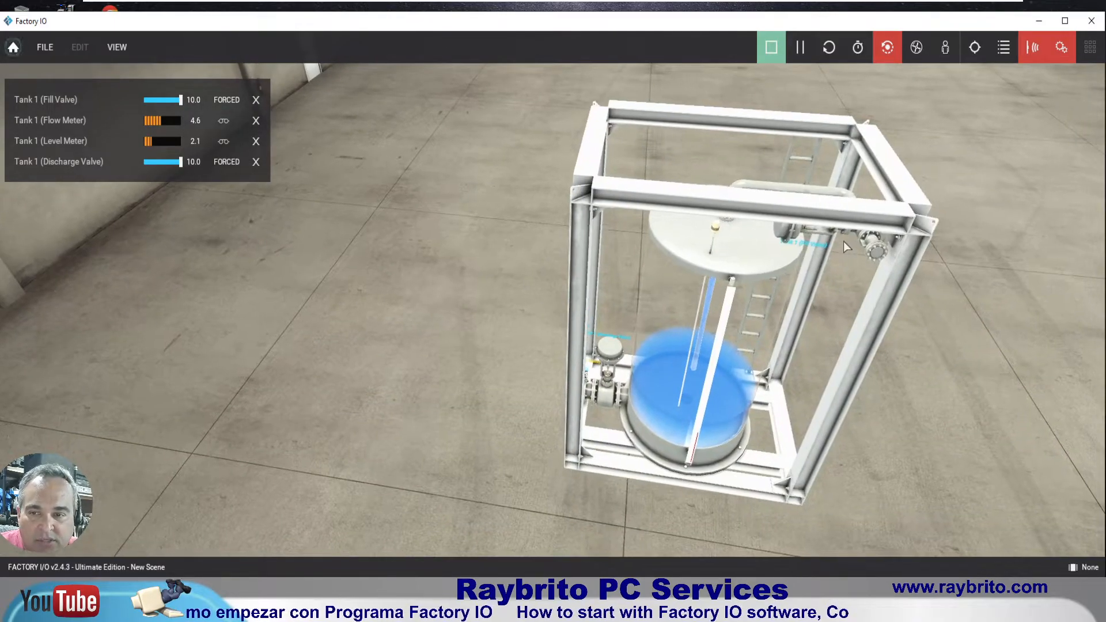
right_drag(817, 229, 668, 280)
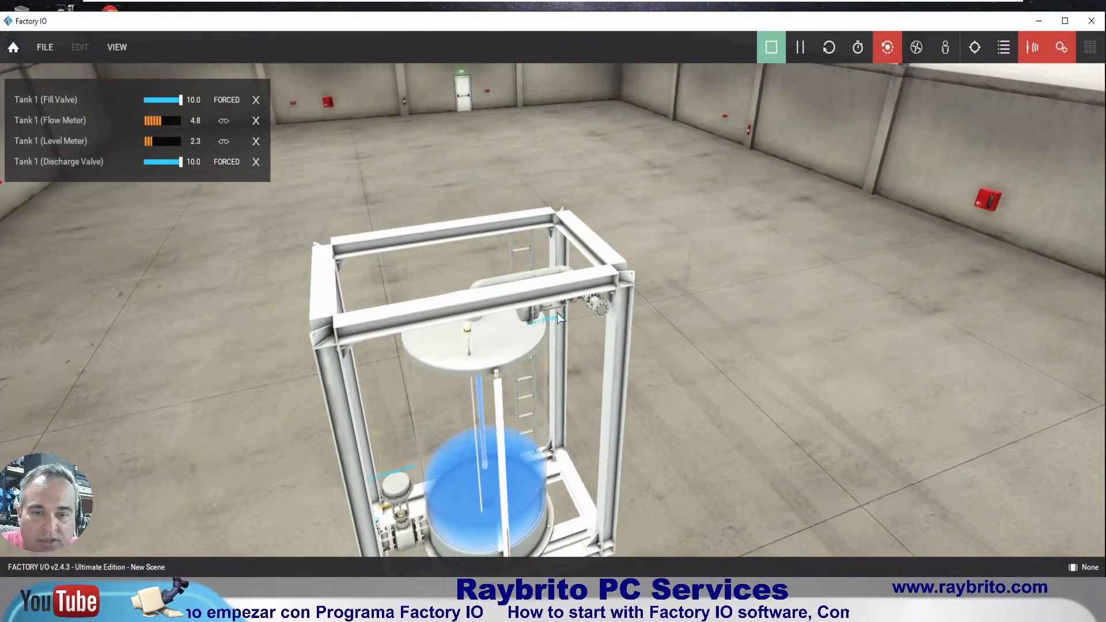
scroll(560, 311, up, 10)
scroll(560, 310, down, 8)
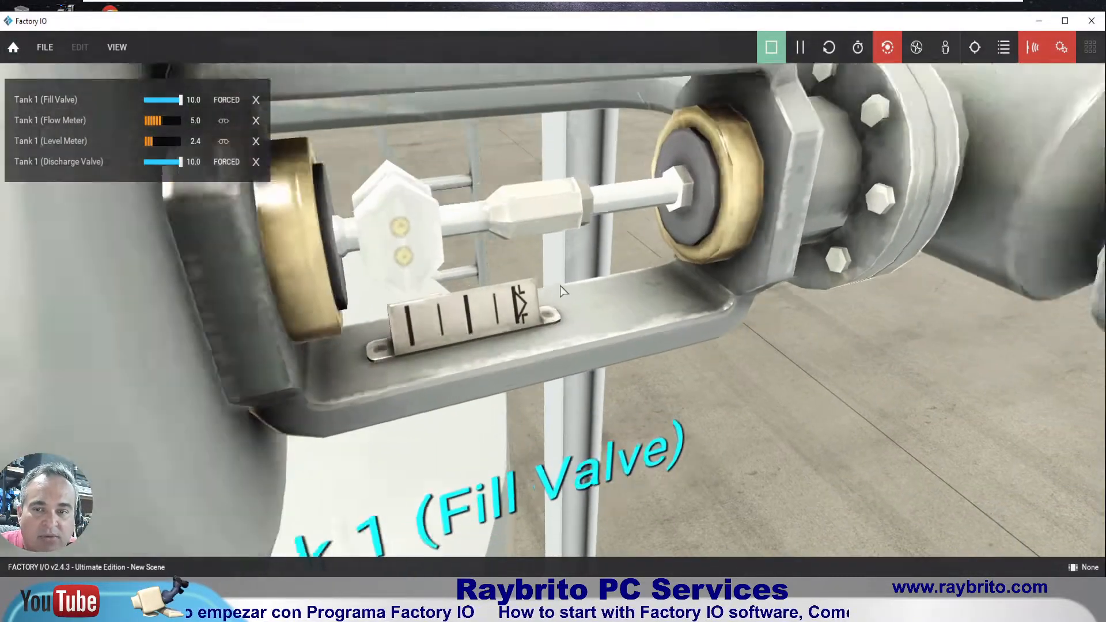
scroll(613, 164, down, 4)
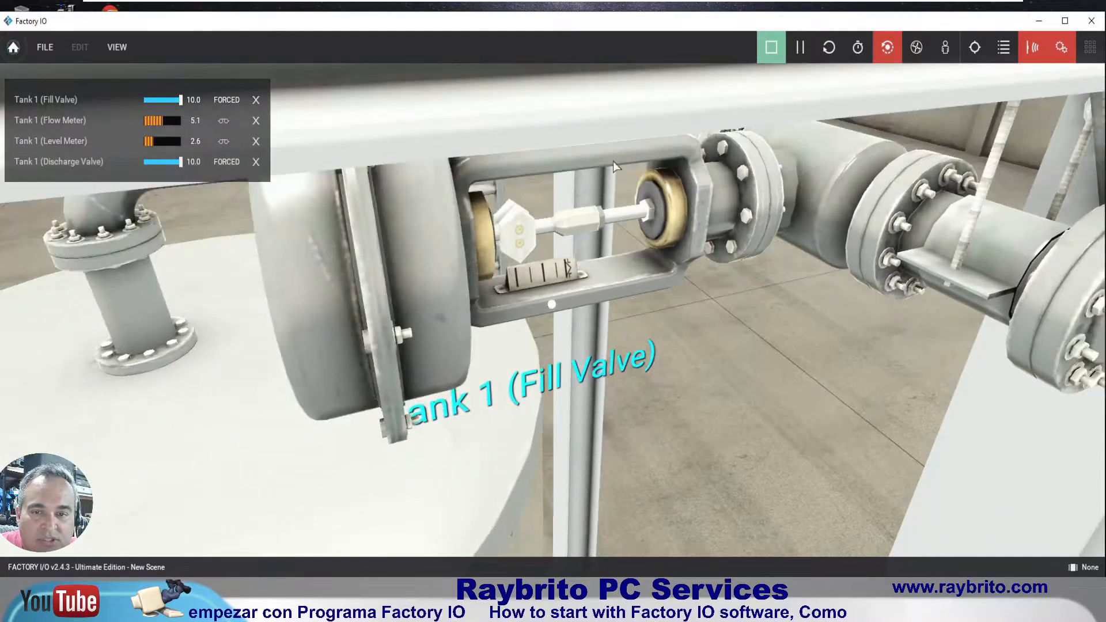
scroll(563, 98, down, 2)
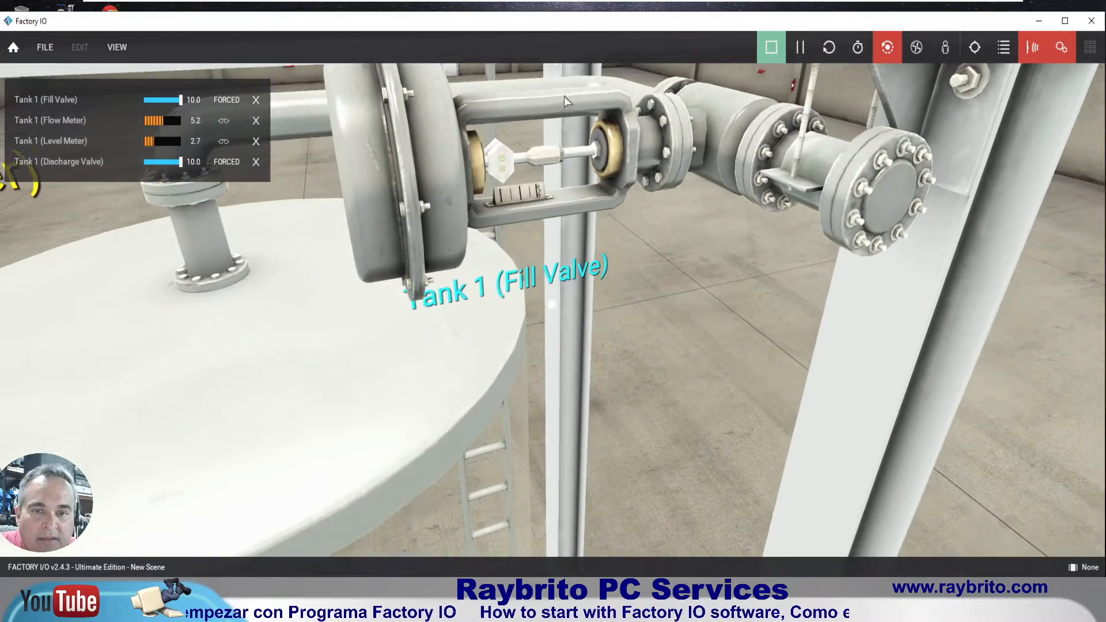
scroll(526, 181, up, 2)
scroll(595, 199, down, 1)
scroll(628, 144, down, 3)
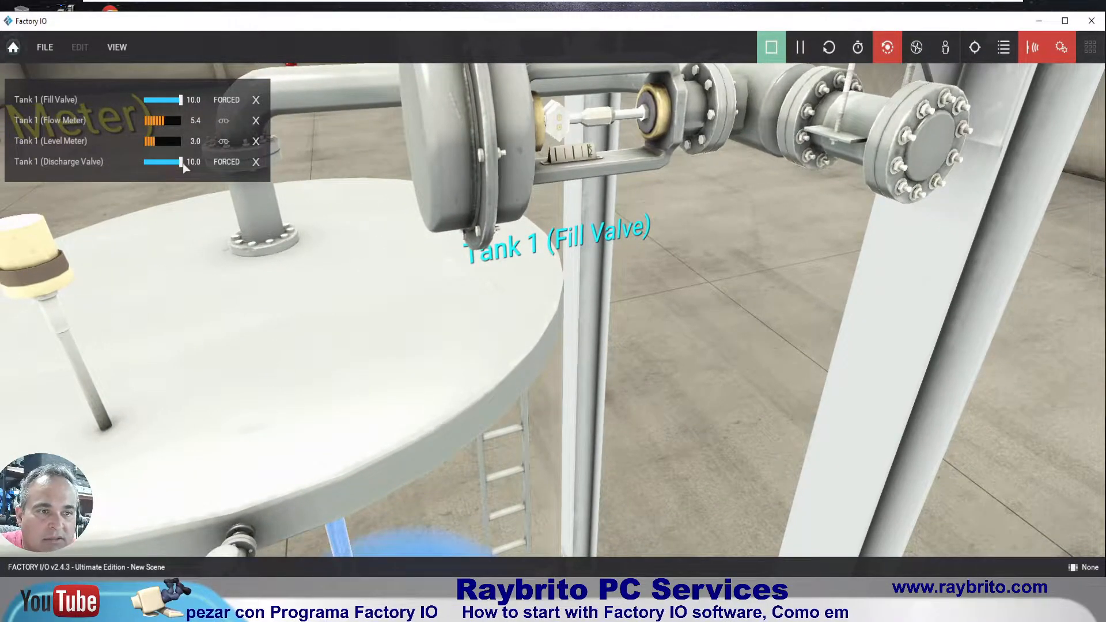
- Reduce the forced discharge valve value to 2.8 and the forced fill valve value to 3.8
drag(181, 163, 154, 164)
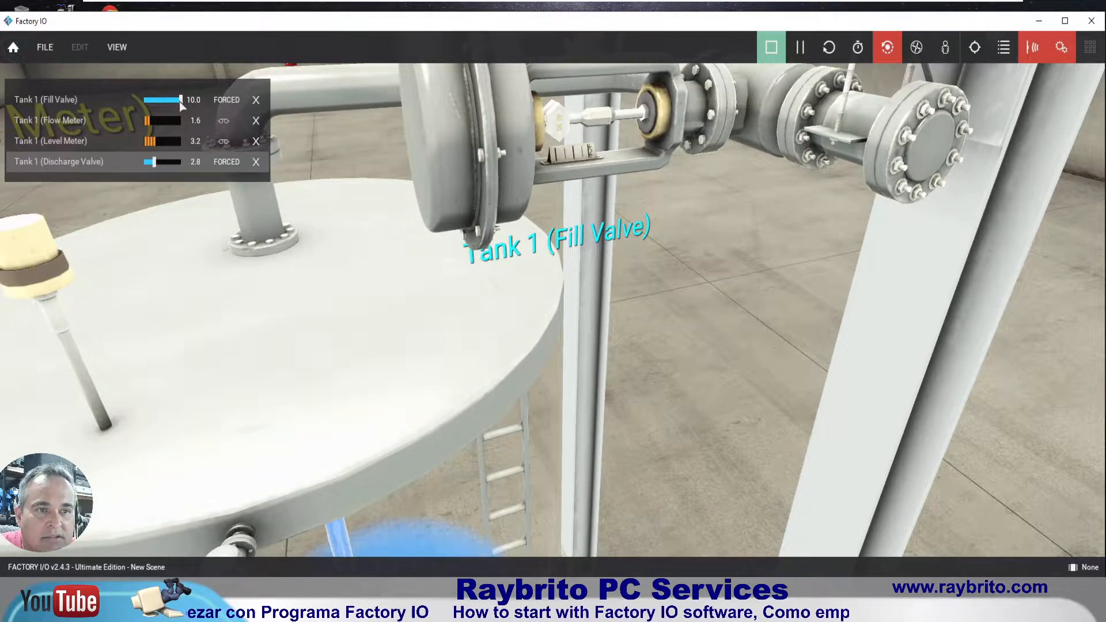
drag(181, 101, 157, 101)
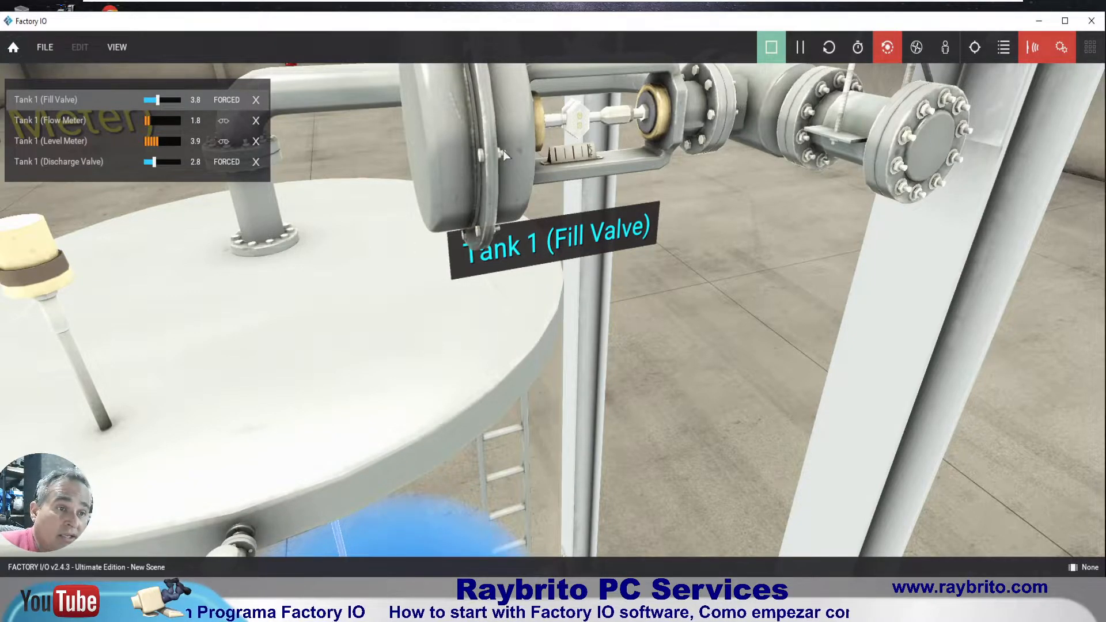
- Bring the whole tank frame into view and stop the simulation to return to scene editing
scroll(499, 174, down, 3)
scroll(505, 281, down, 5)
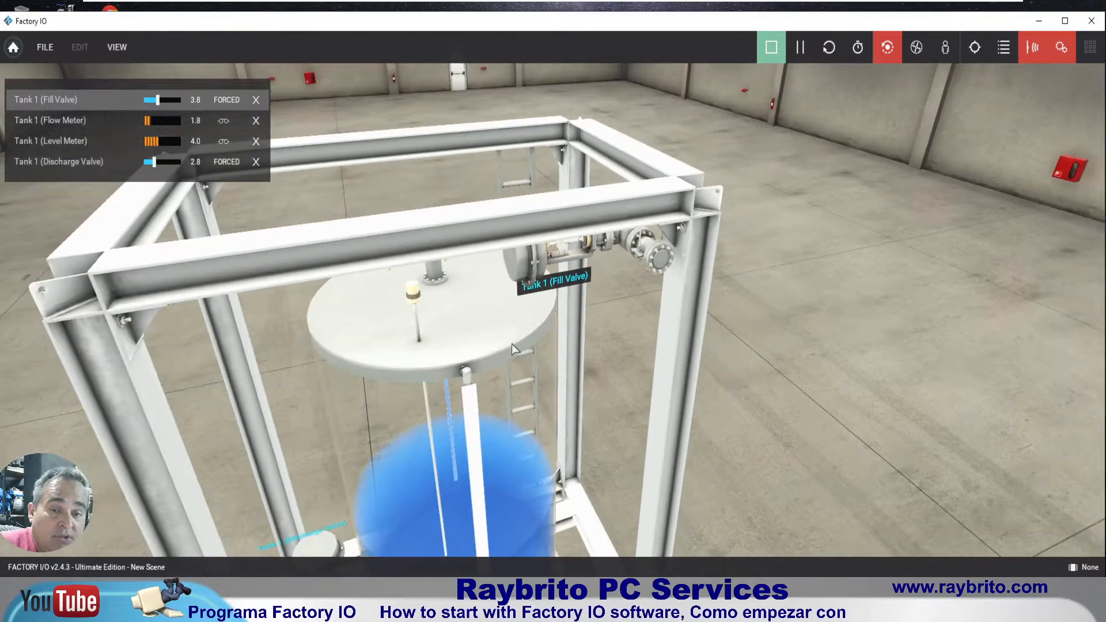
scroll(554, 192, down, 3)
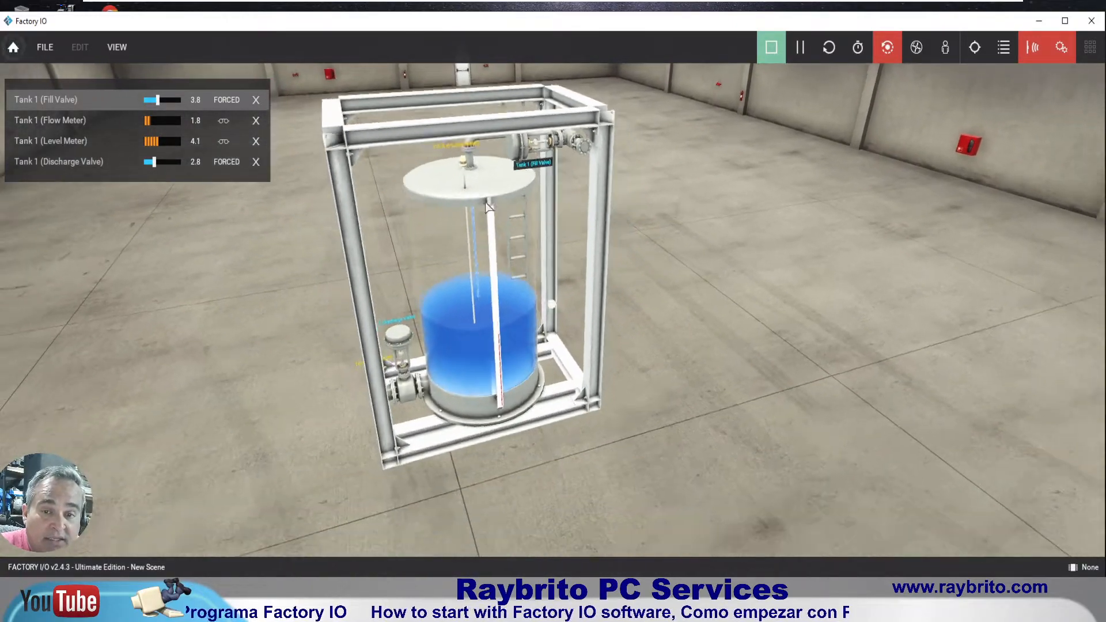
click(774, 49)
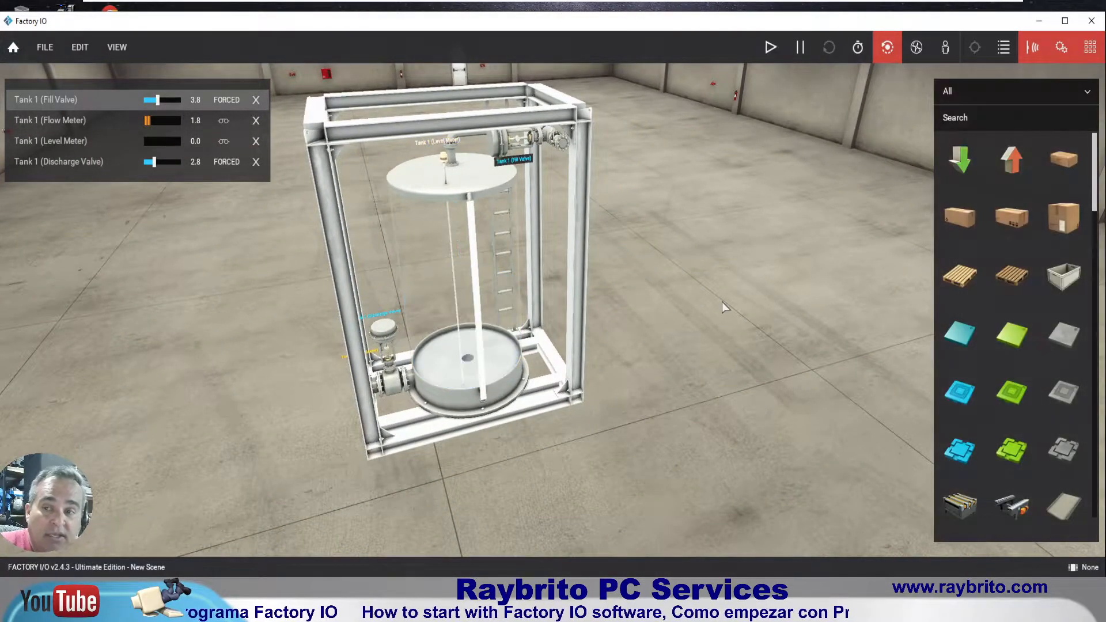